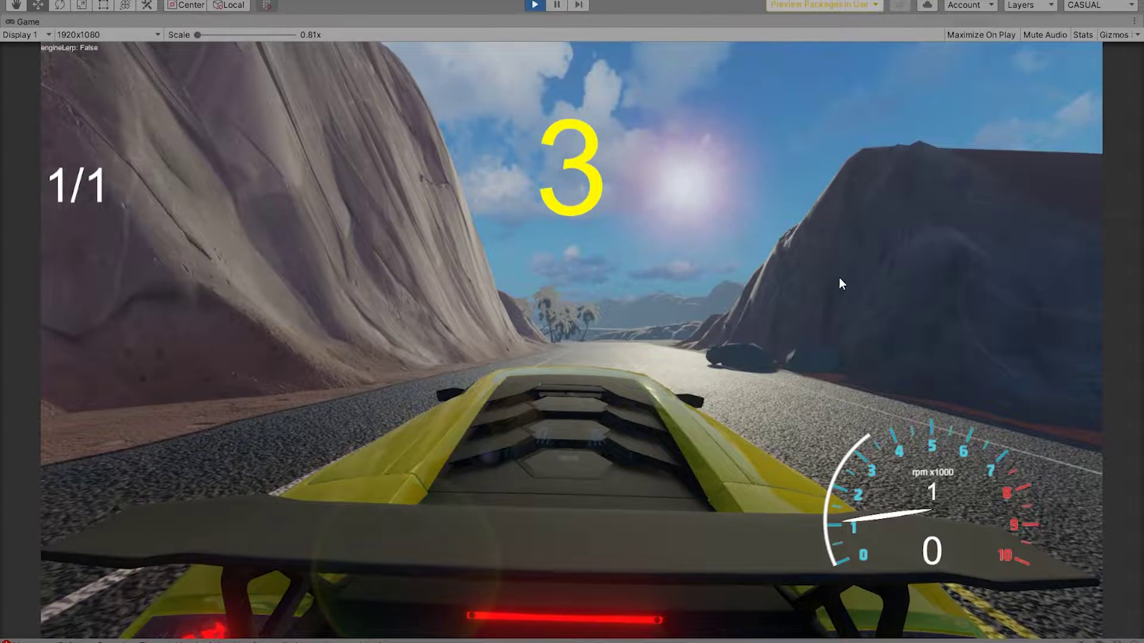
Test-drive the racing car around the track in chase view, drifting through the bends
{"action": "key", "text": "c"}
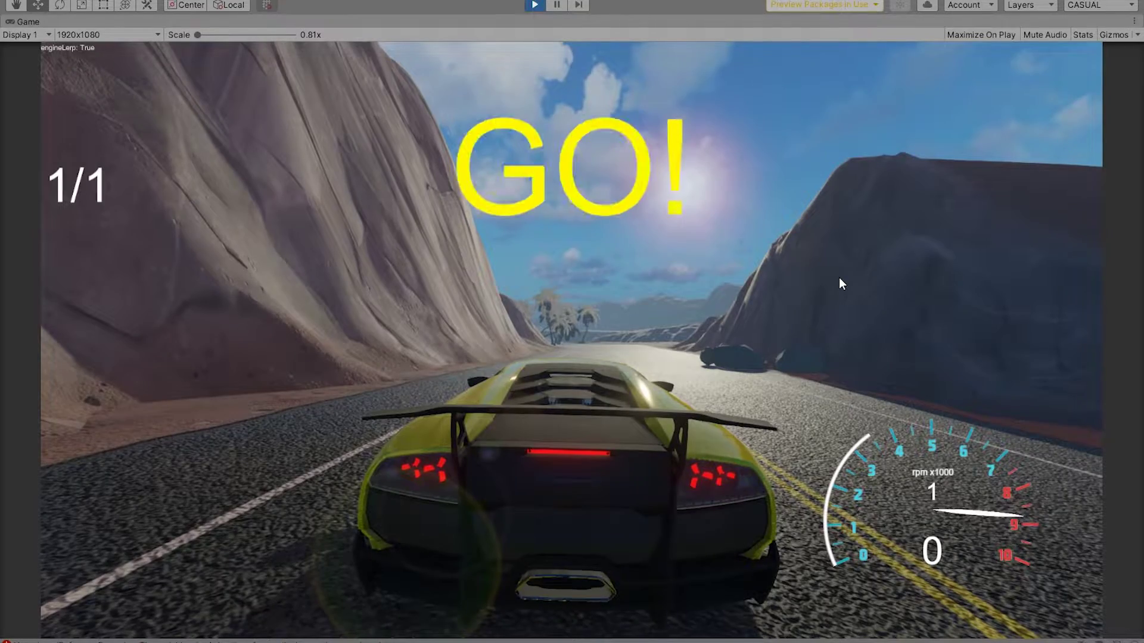
{"action": "key", "text": "w"}
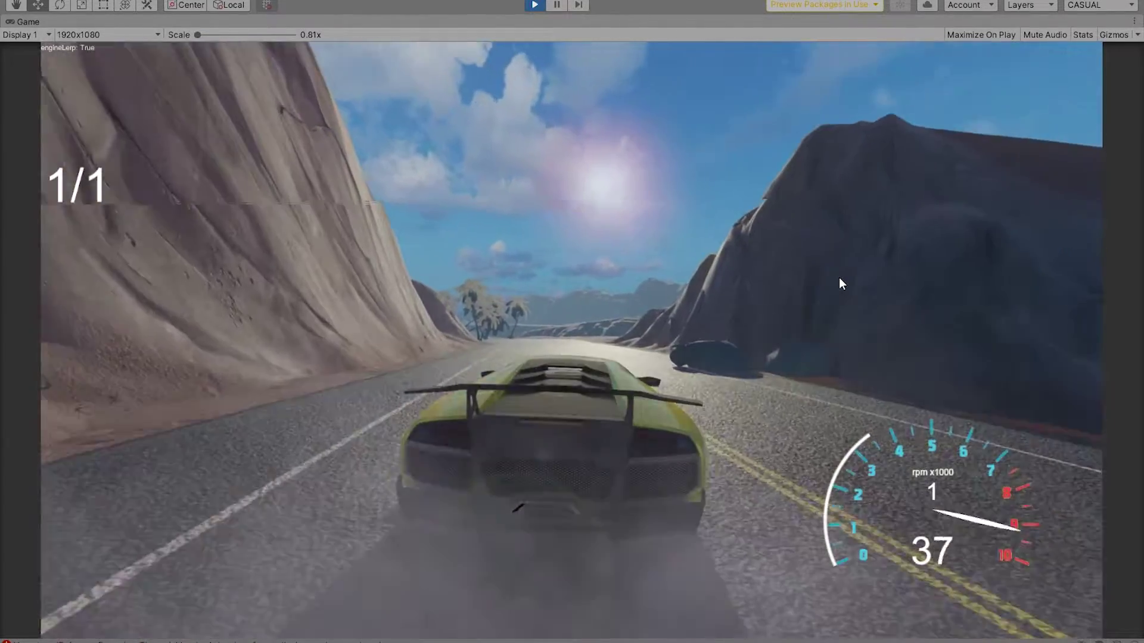
{"action": "key", "text": "d"}
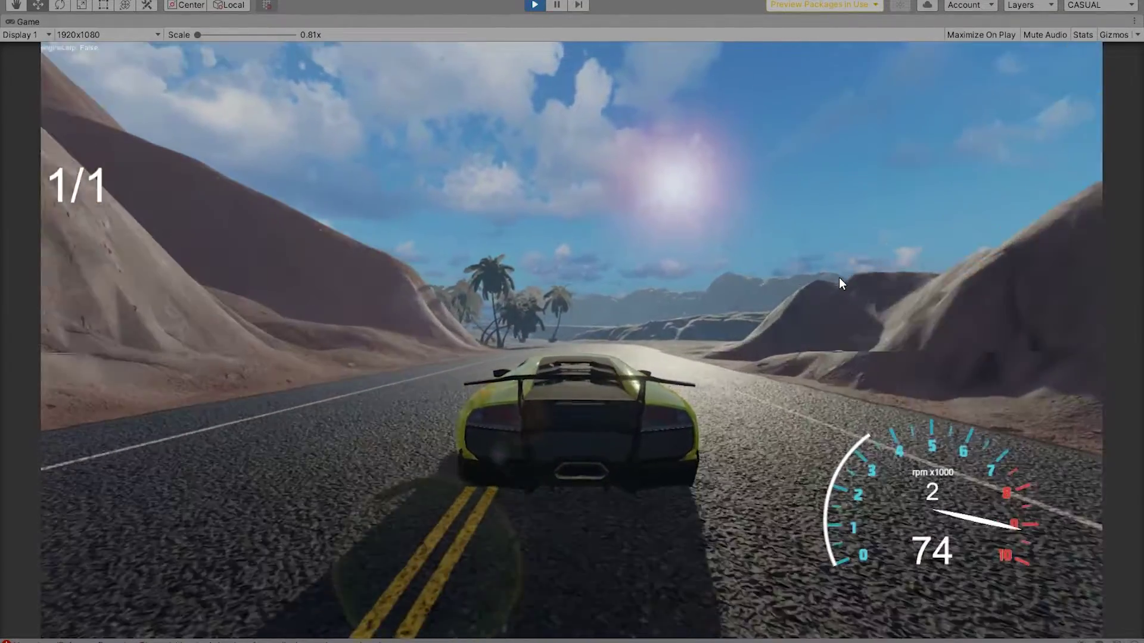
{"action": "key", "text": "c"}
{"action": "key", "text": "c"}
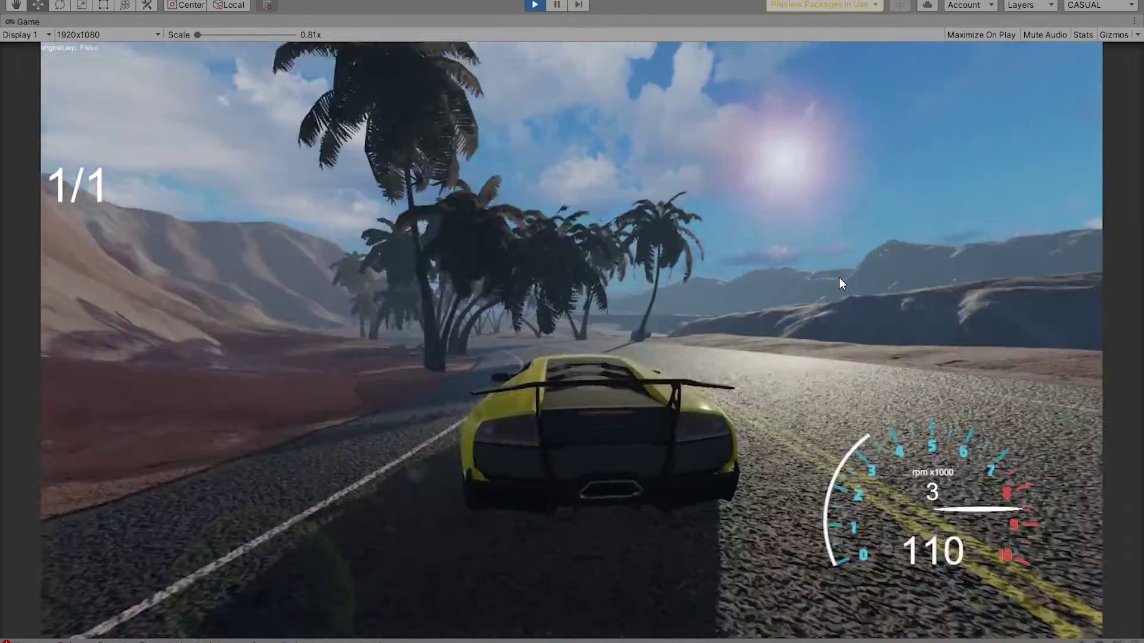
{"action": "key", "text": "d"}
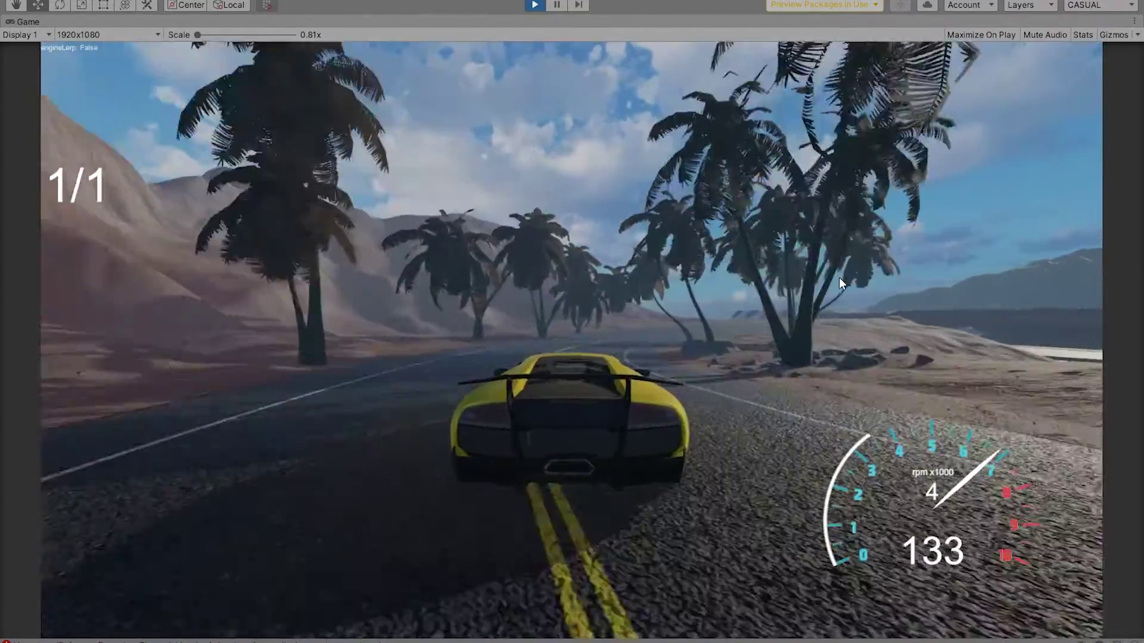
{"action": "key", "text": "a"}
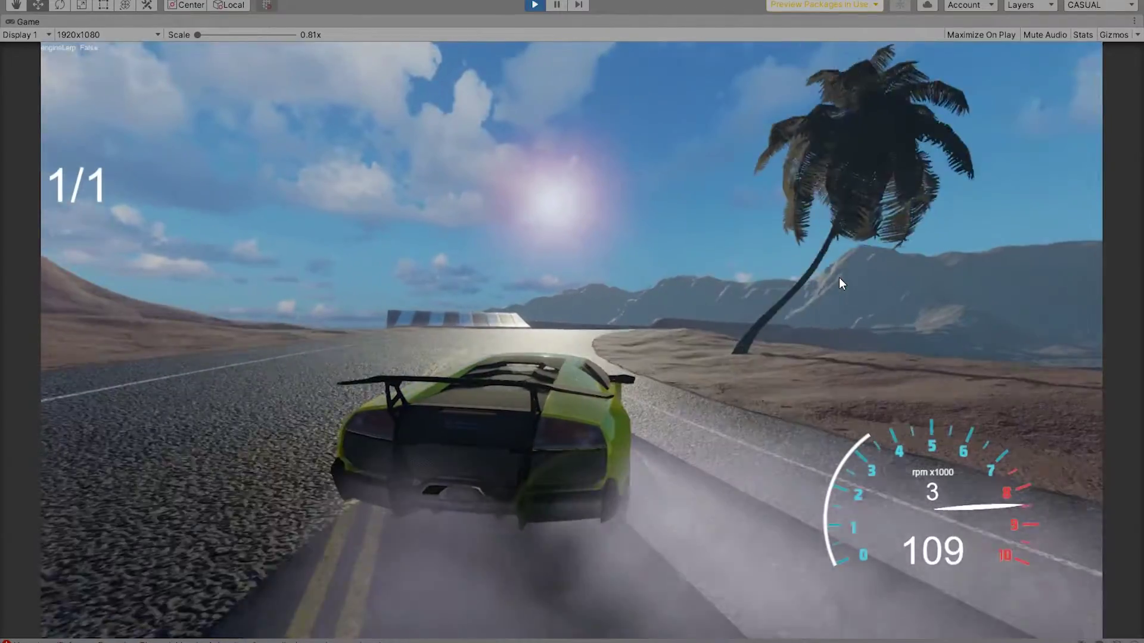
{"action": "key", "text": "d"}
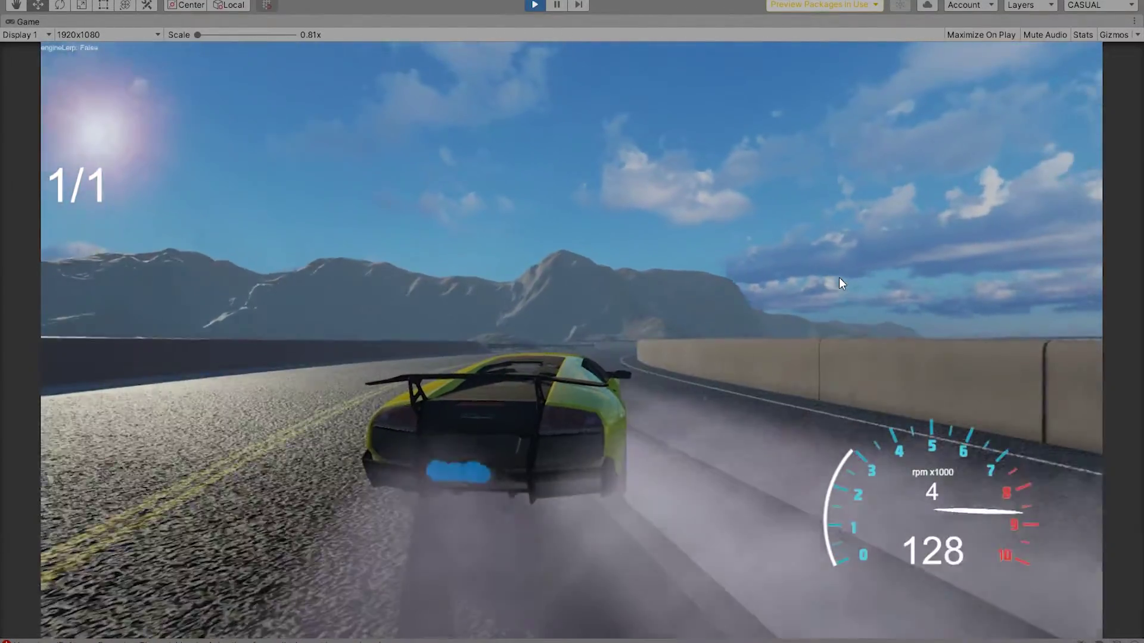
{"action": "key", "text": "a"}
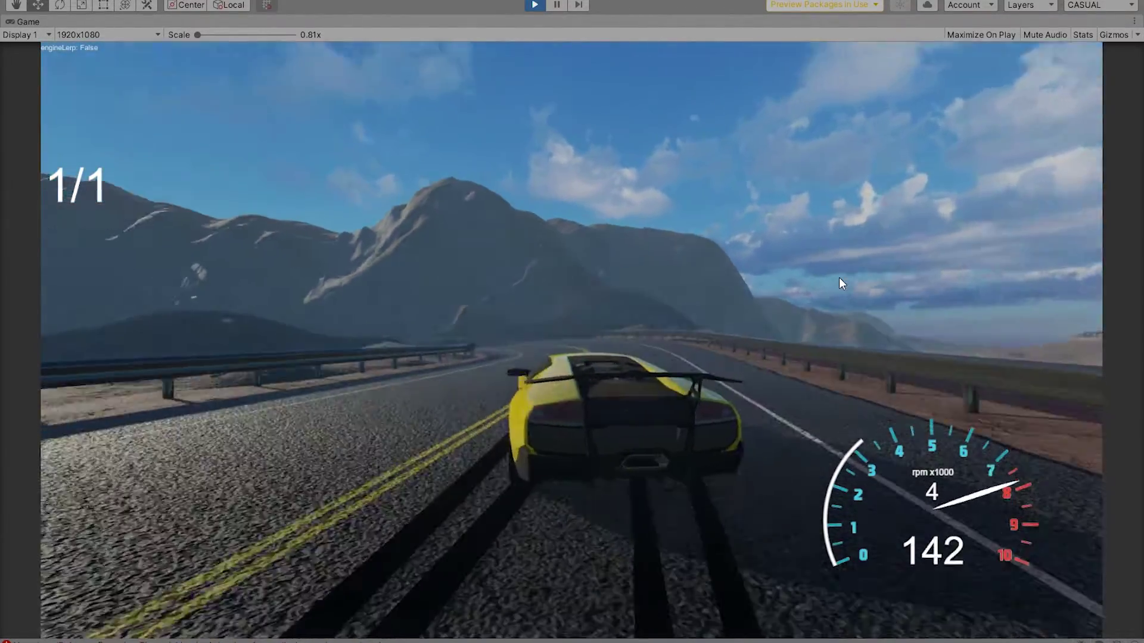
{"action": "key", "text": "a"}
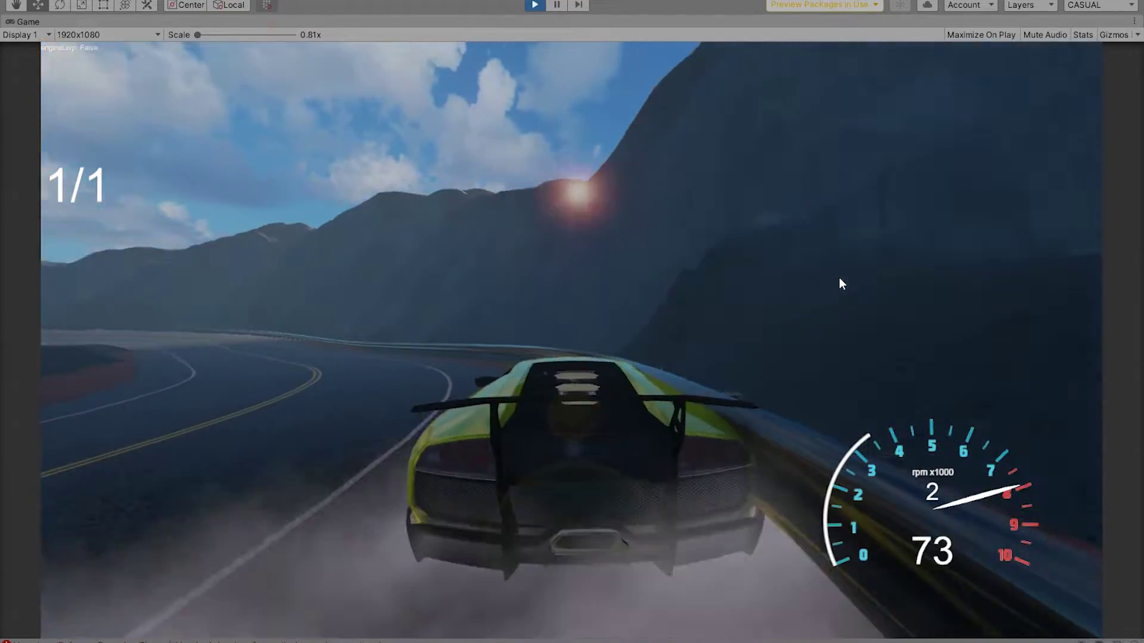
{"action": "key", "text": "w"}
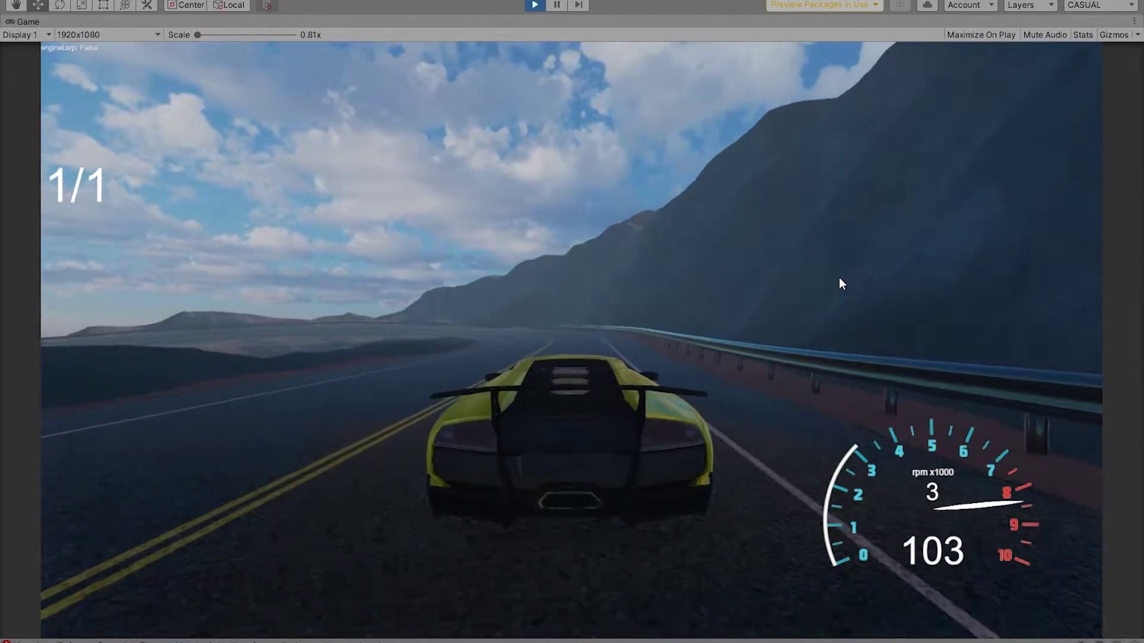
{"action": "key", "text": "d"}
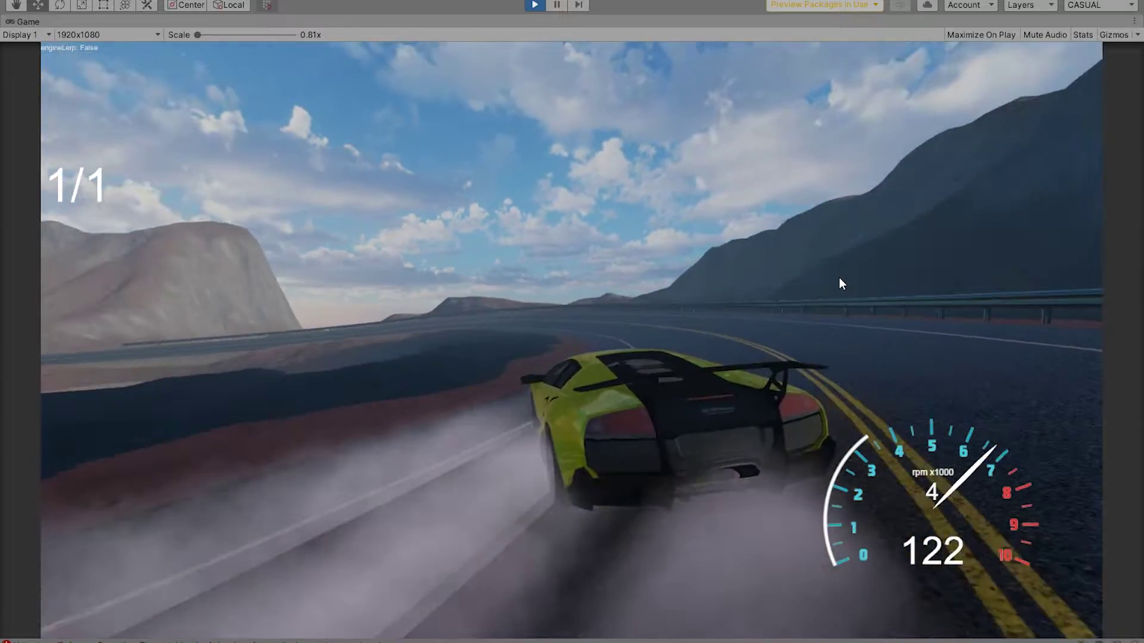
{"action": "key", "text": "a"}
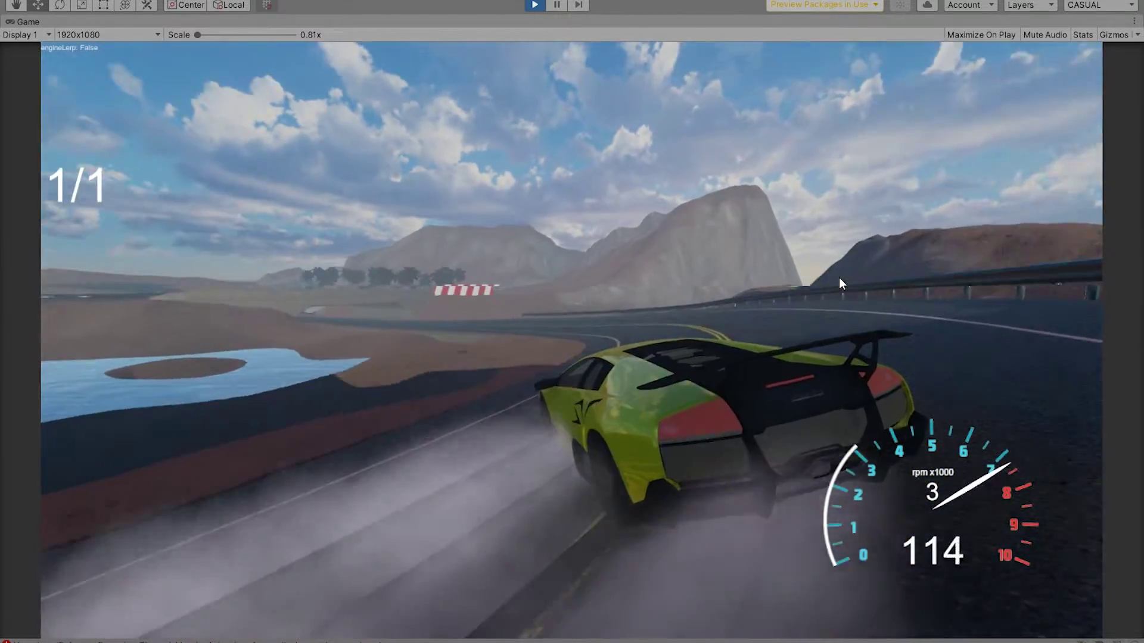
{"action": "key", "text": "w"}
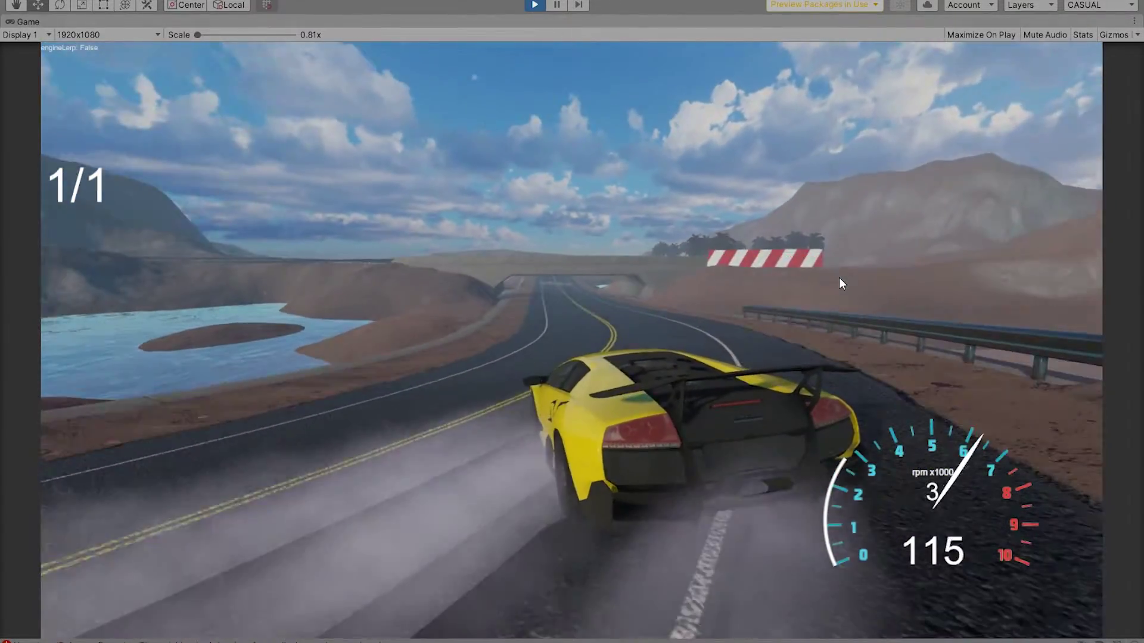
{"action": "key", "text": "a"}
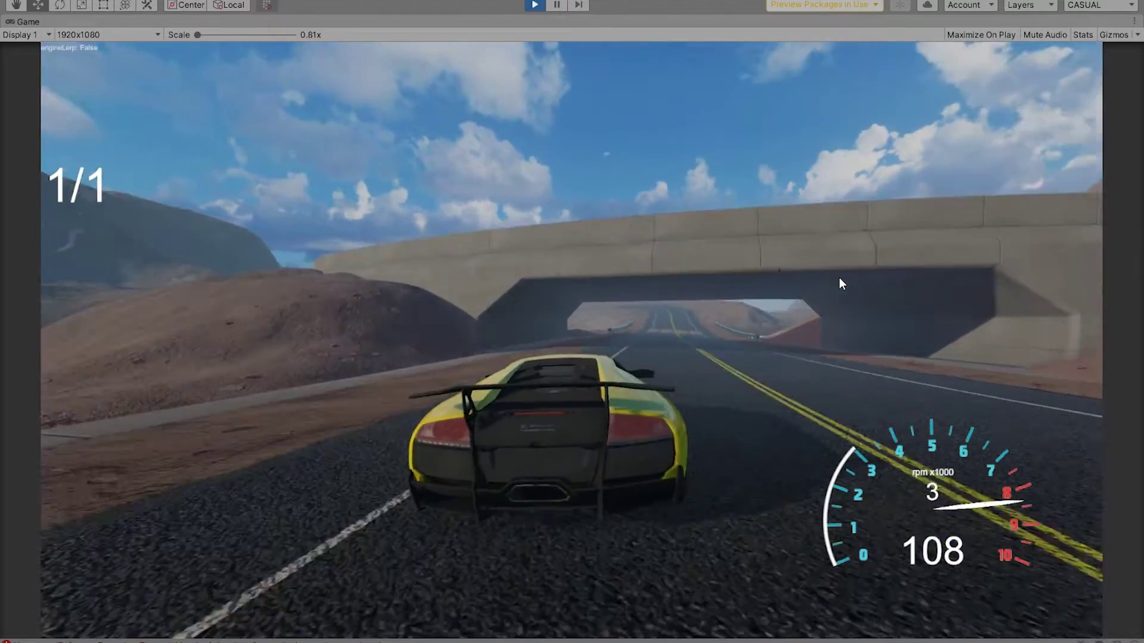
{"action": "key", "text": "w"}
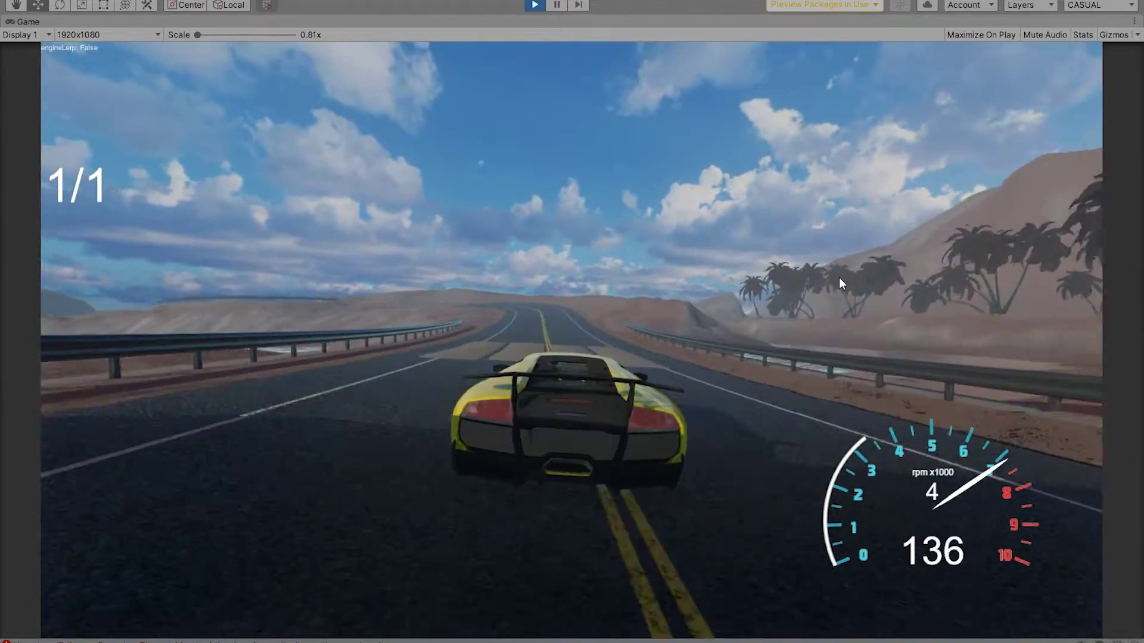
{"action": "key", "text": "s"}
{"action": "key", "text": "a"}
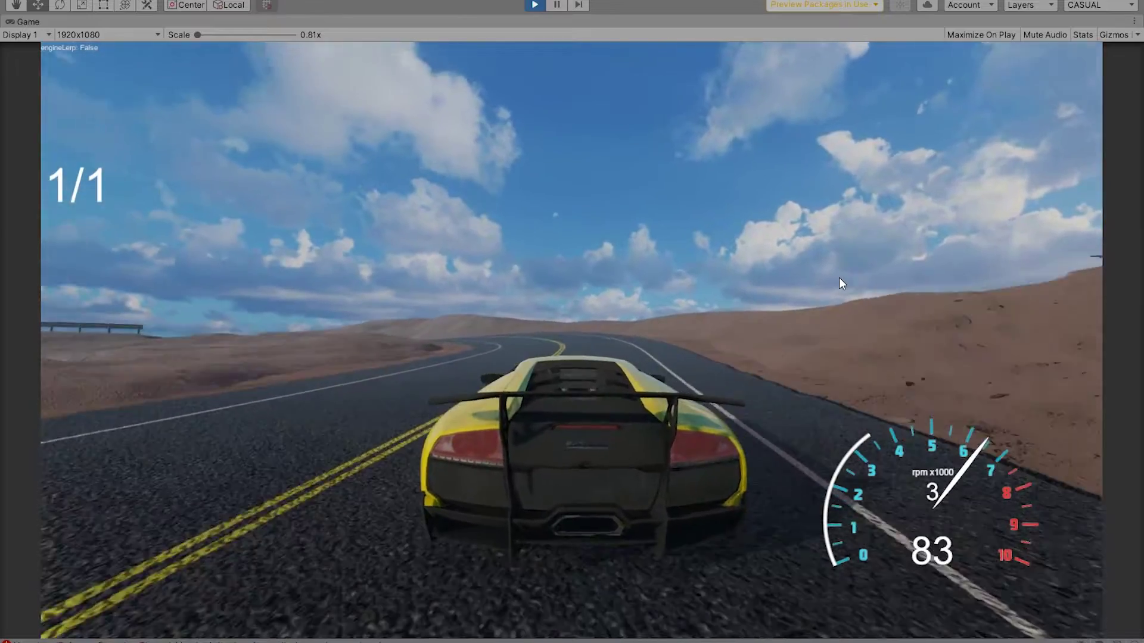
{"action": "key", "text": "a"}
{"action": "key", "text": "w"}
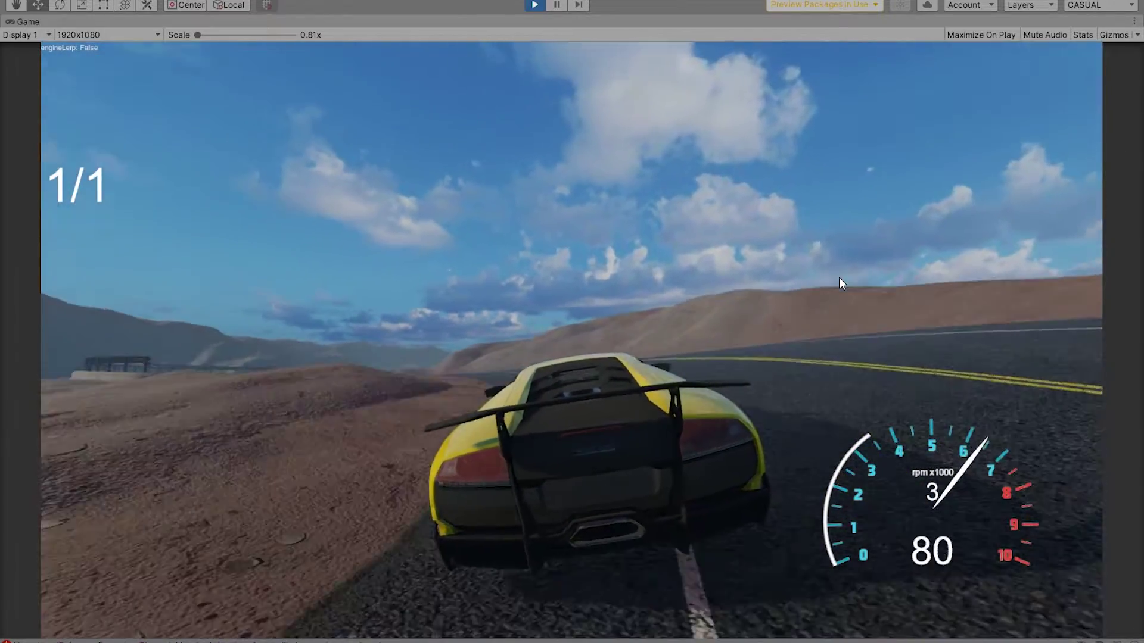
{"action": "key", "text": "a"}
{"action": "key", "text": "w"}
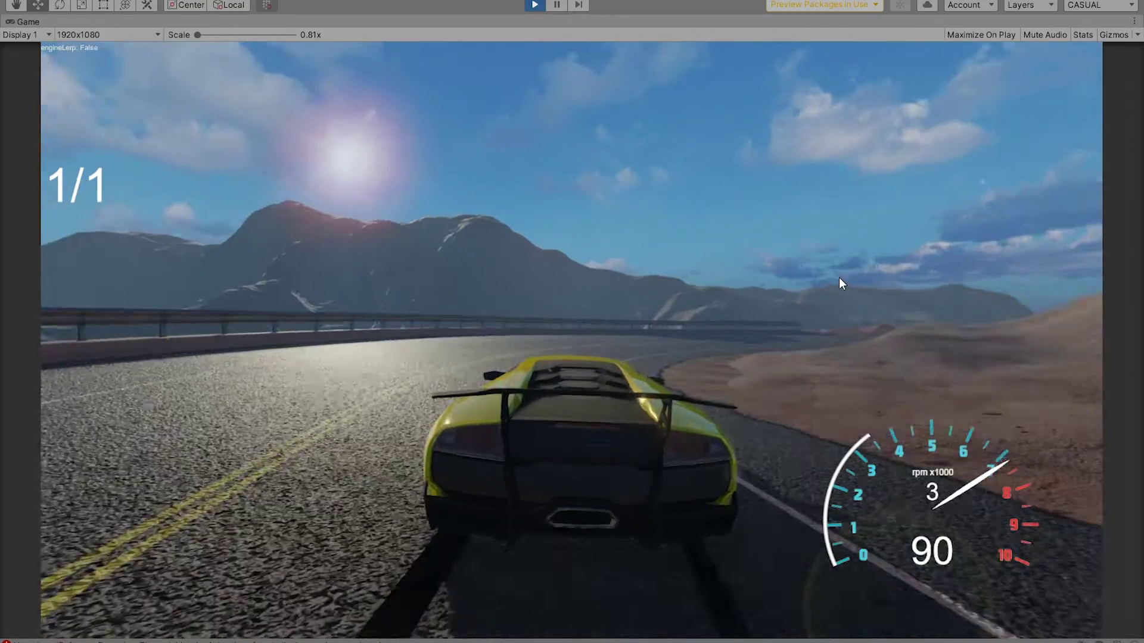
{"action": "key", "text": "a"}
{"action": "key", "text": "w"}
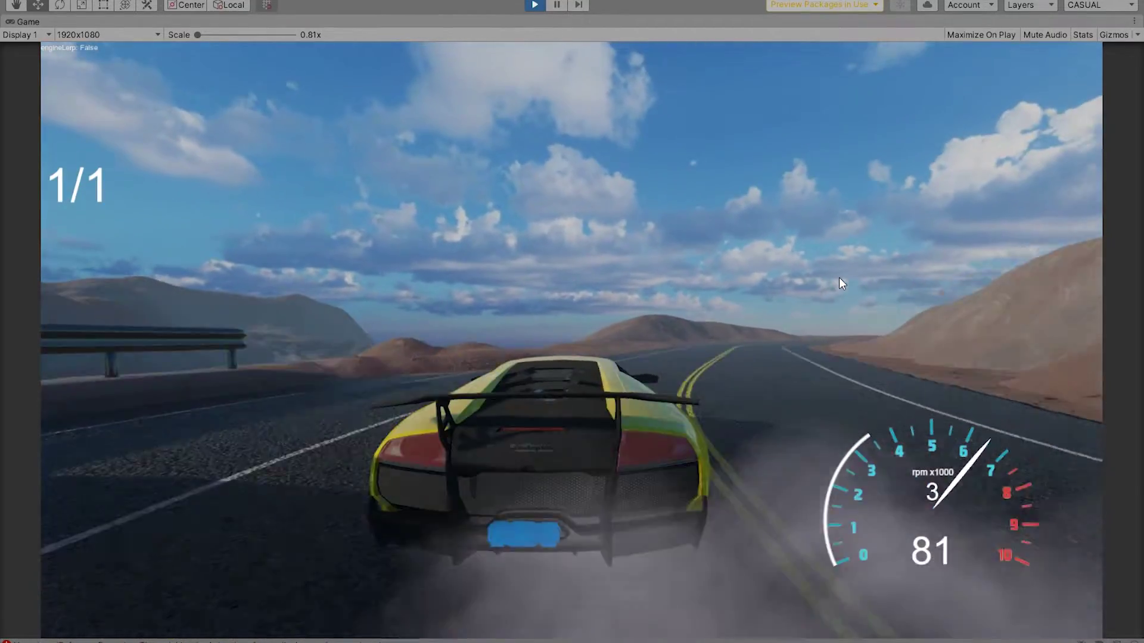
{"action": "key", "text": "a"}
{"action": "key", "text": "w"}
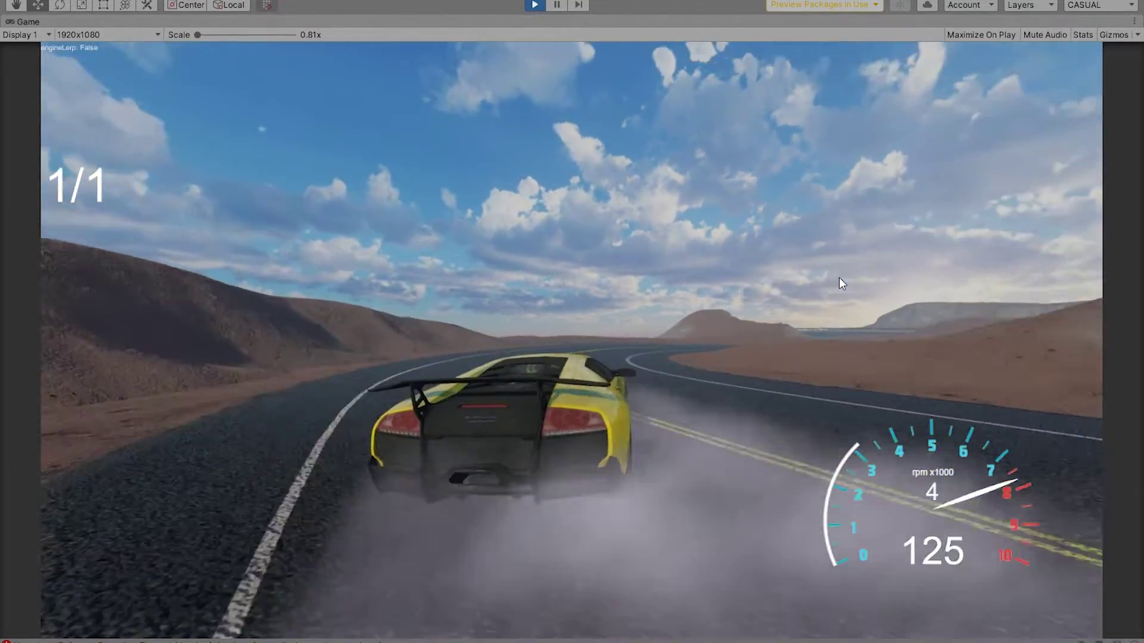
{"action": "key", "text": "a"}
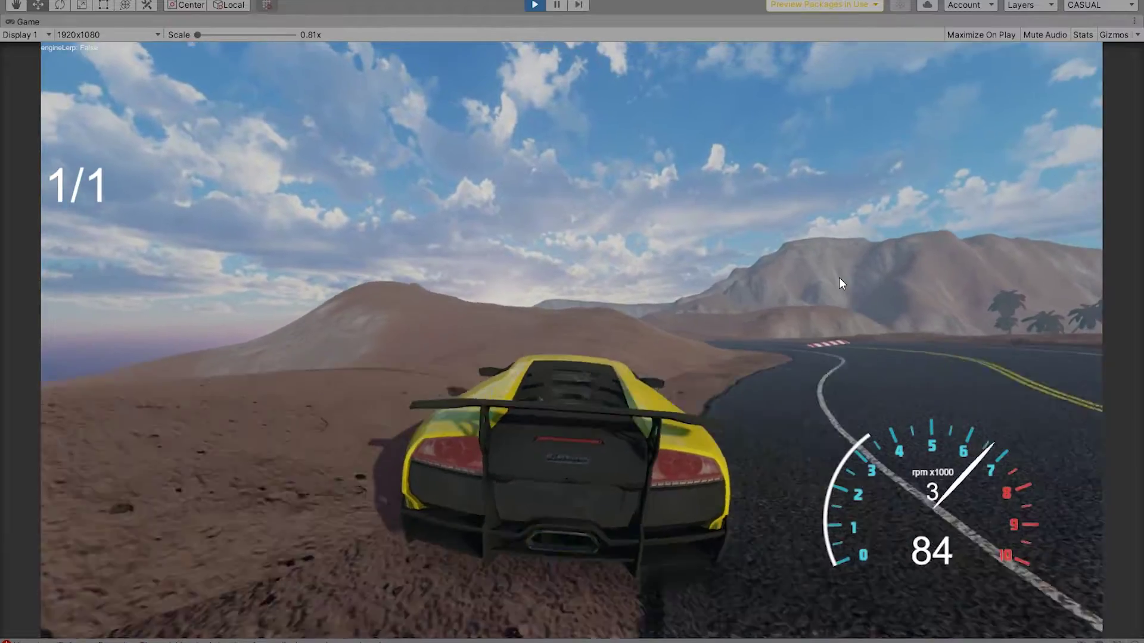
{"action": "key", "text": "w"}
{"action": "key", "text": "d"}
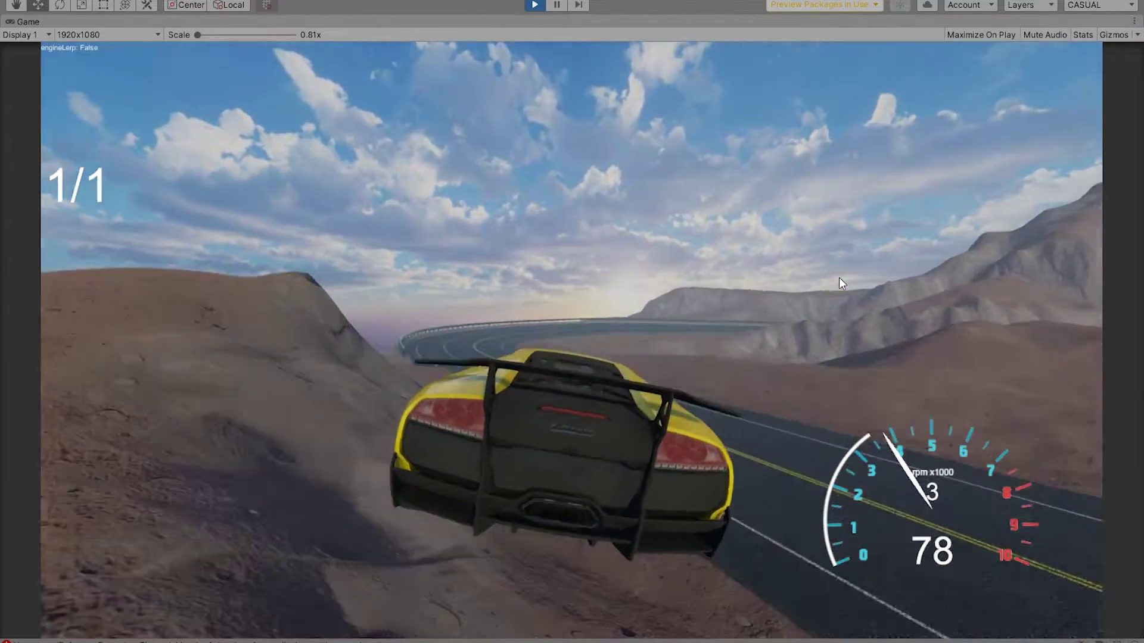
{"action": "key", "text": "d"}
{"action": "key", "text": "w"}
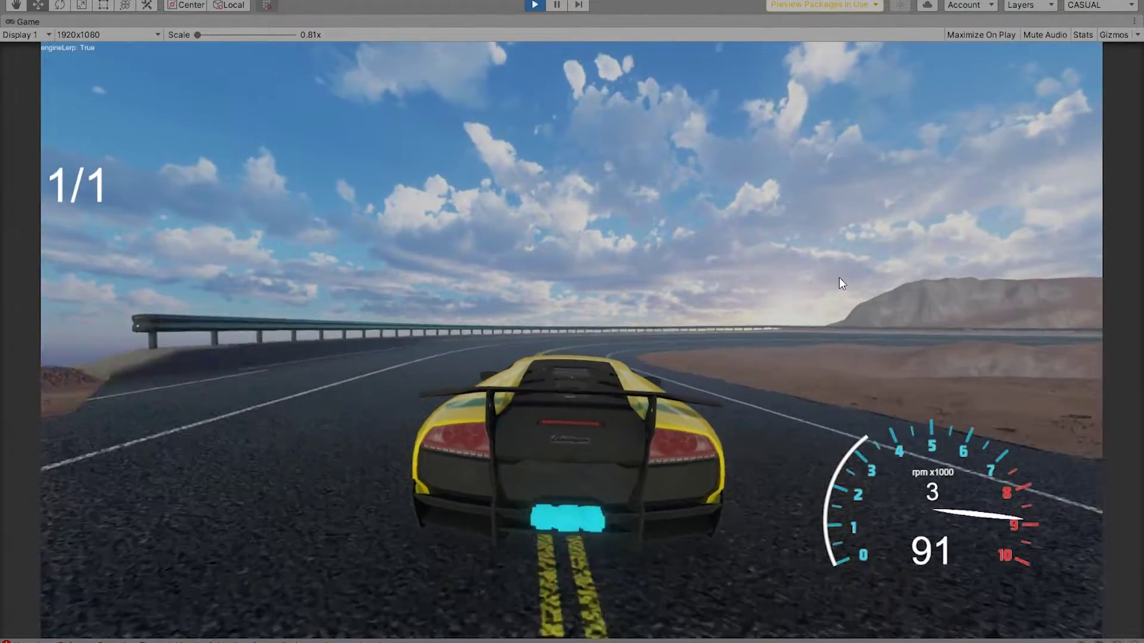
{"action": "key", "text": "d"}
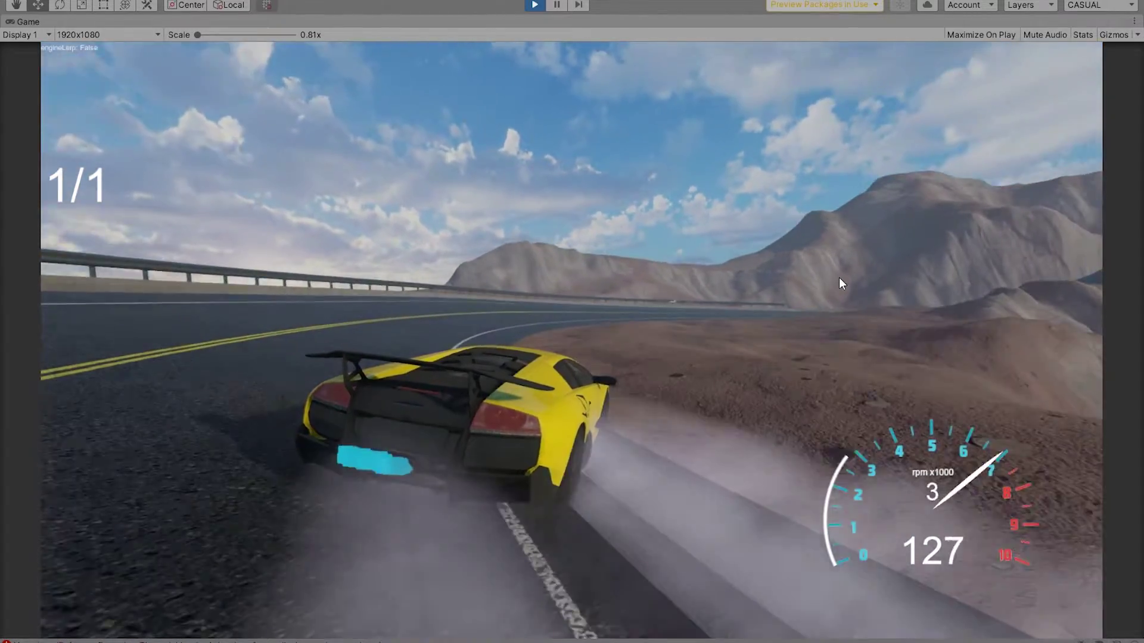
{"action": "key", "text": "a"}
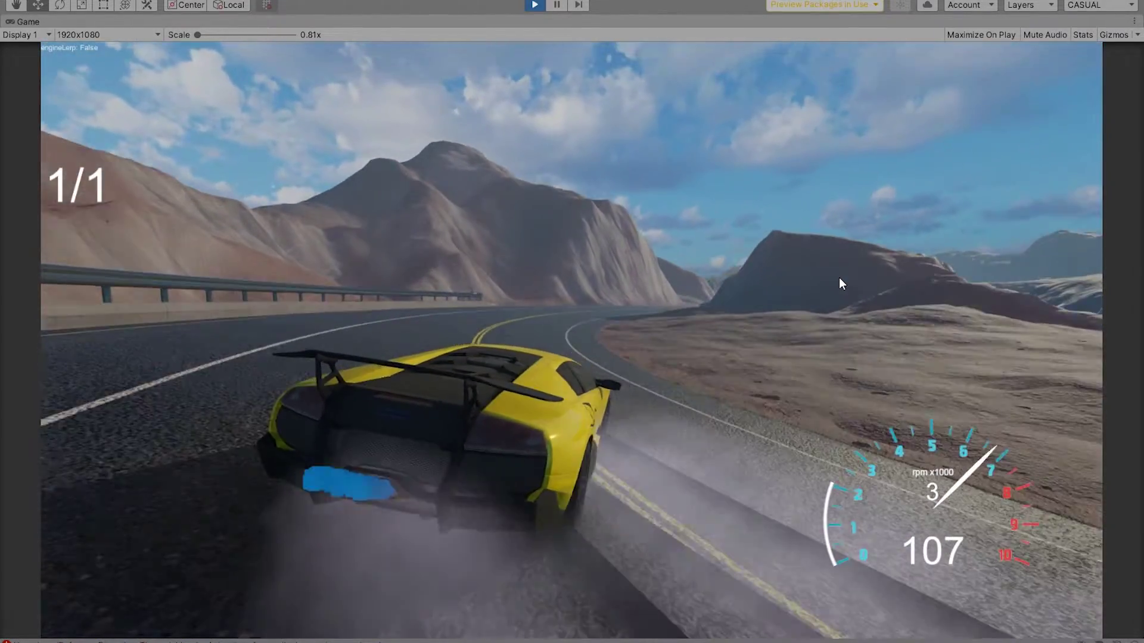
{"action": "key", "text": "d"}
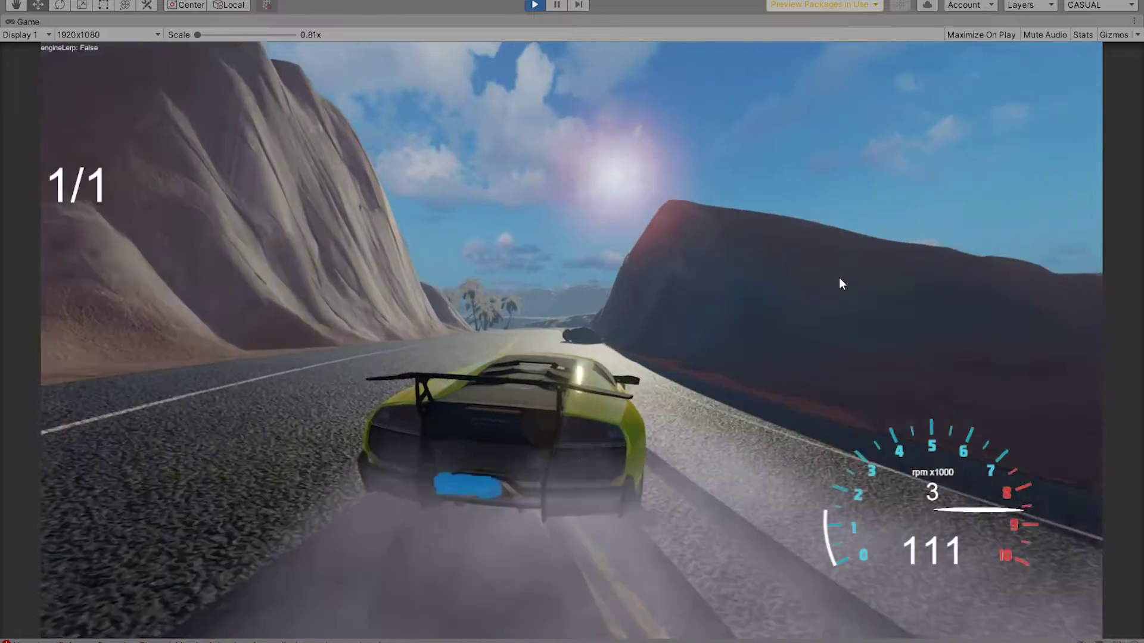
{"action": "key", "text": "d"}
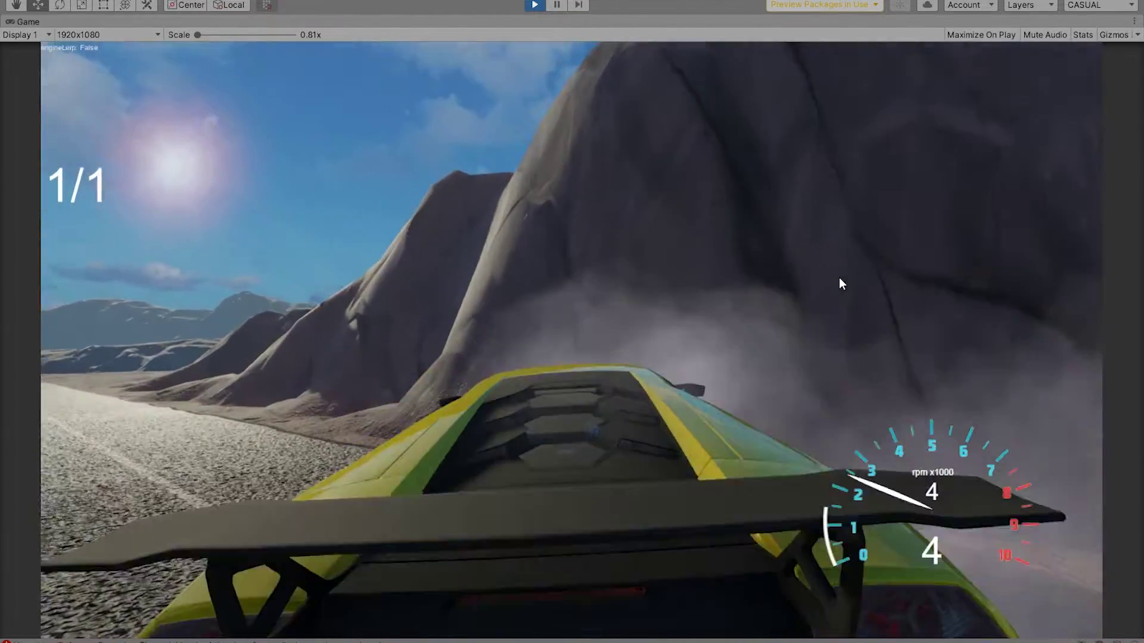
{"action": "key", "text": "s"}
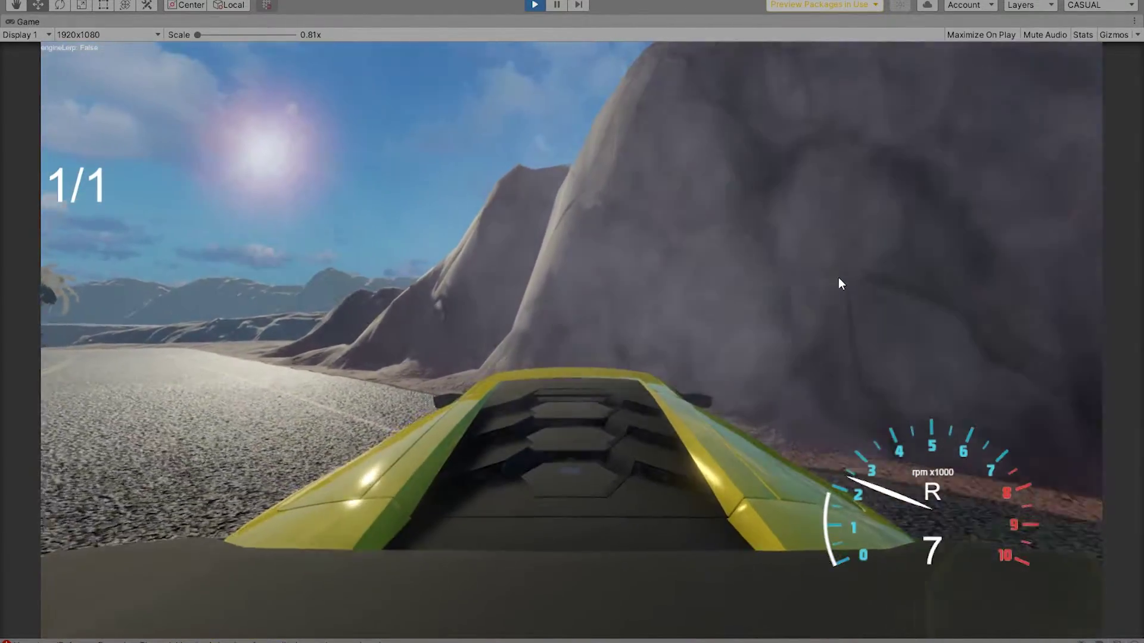
{"action": "key", "text": "w"}
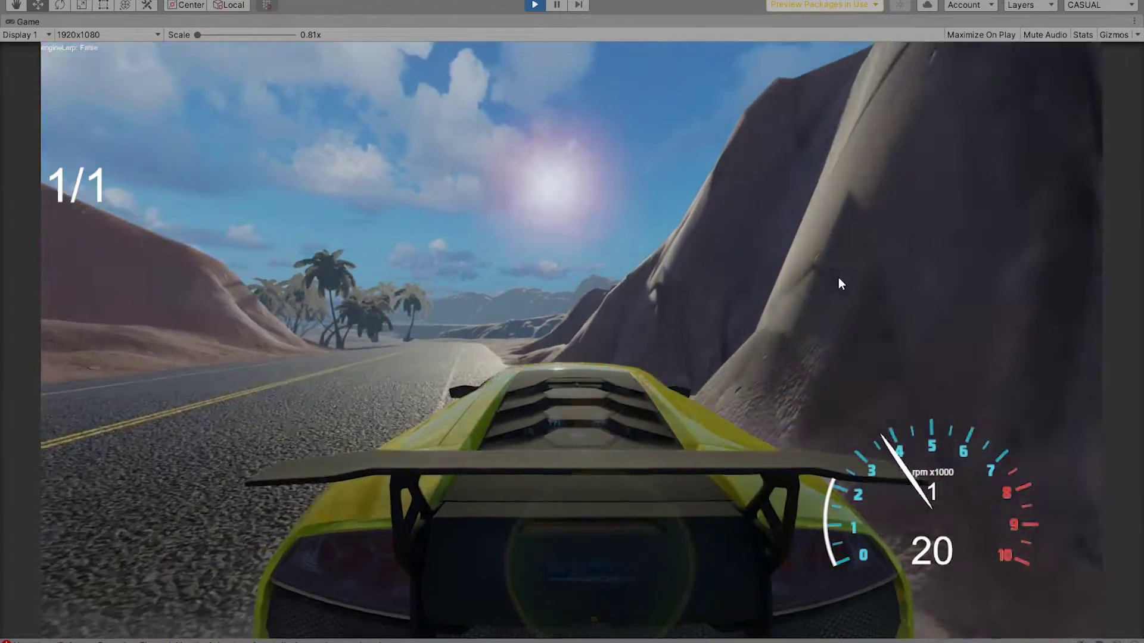
{"action": "key", "text": "a"}
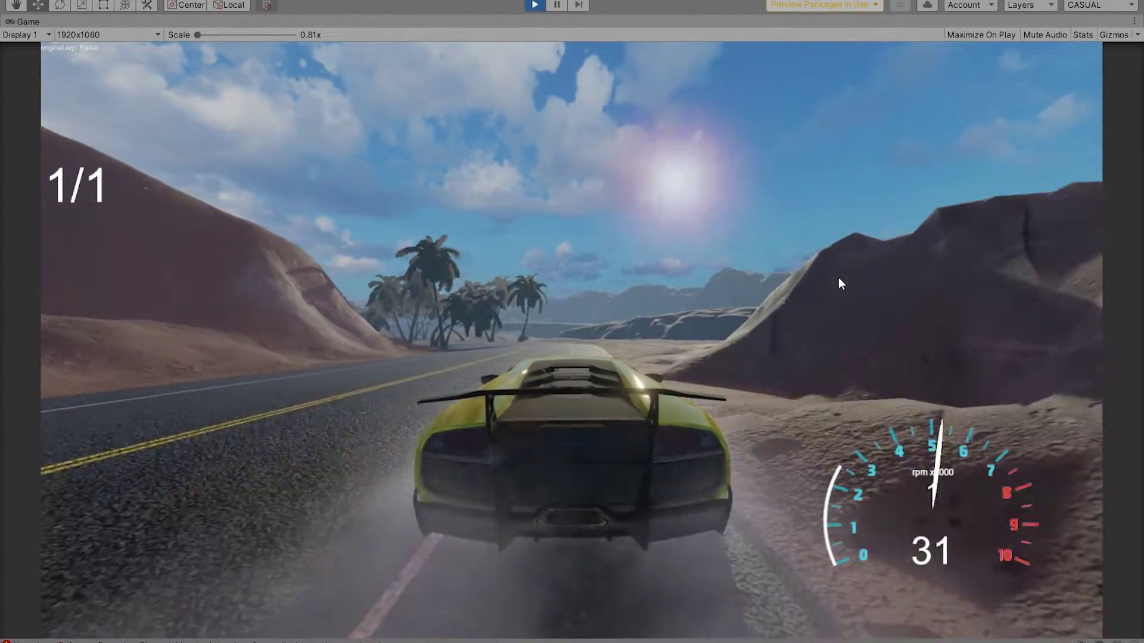
{"action": "key", "text": "s"}
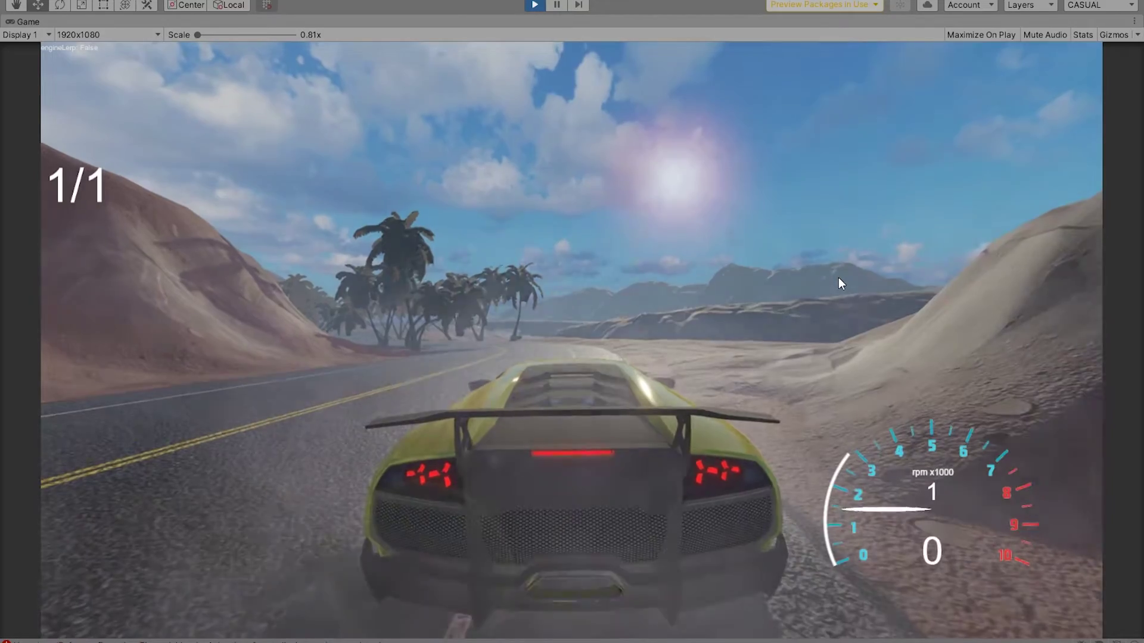
{"action": "key", "text": "s"}
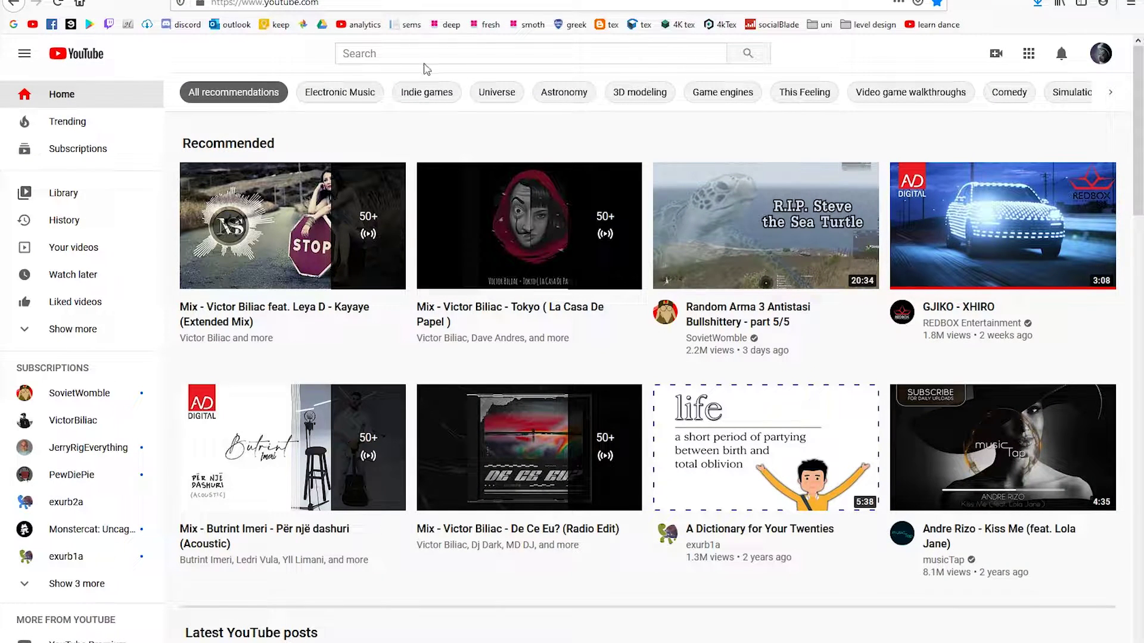
Search YouTube for 'unity racing game free project' and follow the video's MediaFire link
{"action": "left_click", "coordinate": [440, 55]}
{"action": "type", "text": "unity racing game fre"}
{"action": "key", "text": "Down"}
{"action": "key", "text": "Return"}
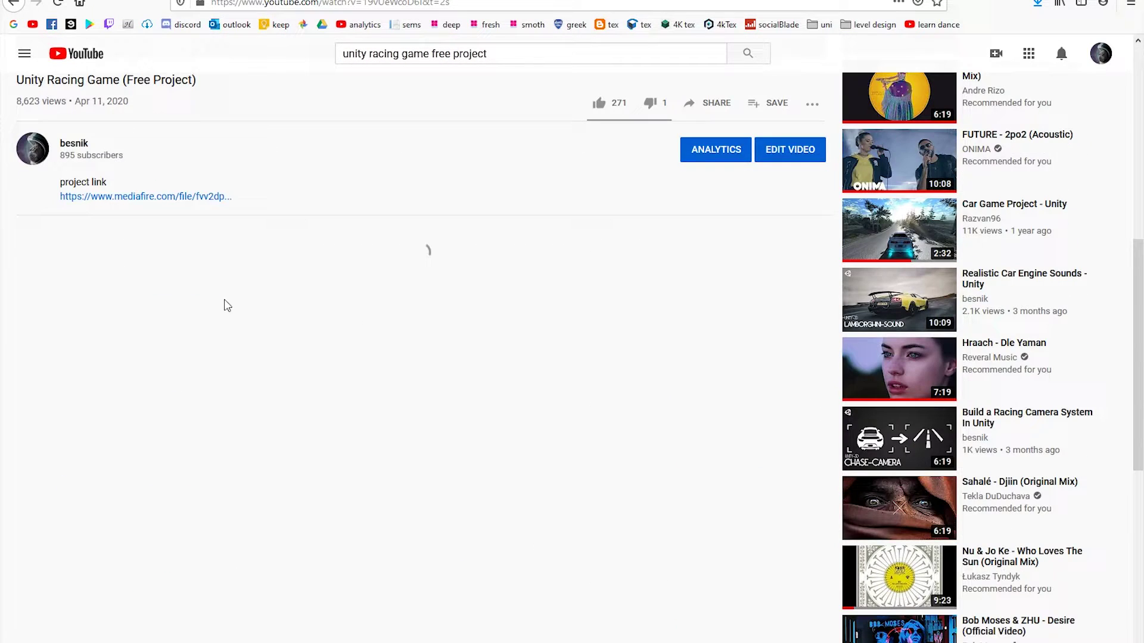
{"action": "left_click", "coordinate": [140, 198]}
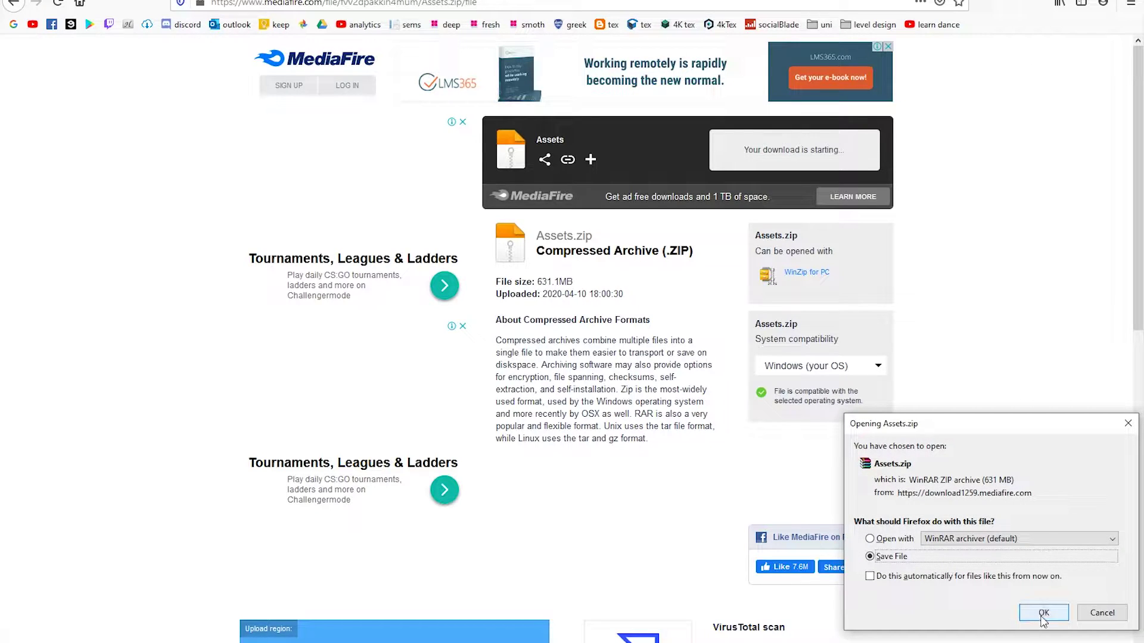
Save the 631 MB Assets.zip archive from MediaFire to disk
{"action": "left_click", "coordinate": [1043, 614]}
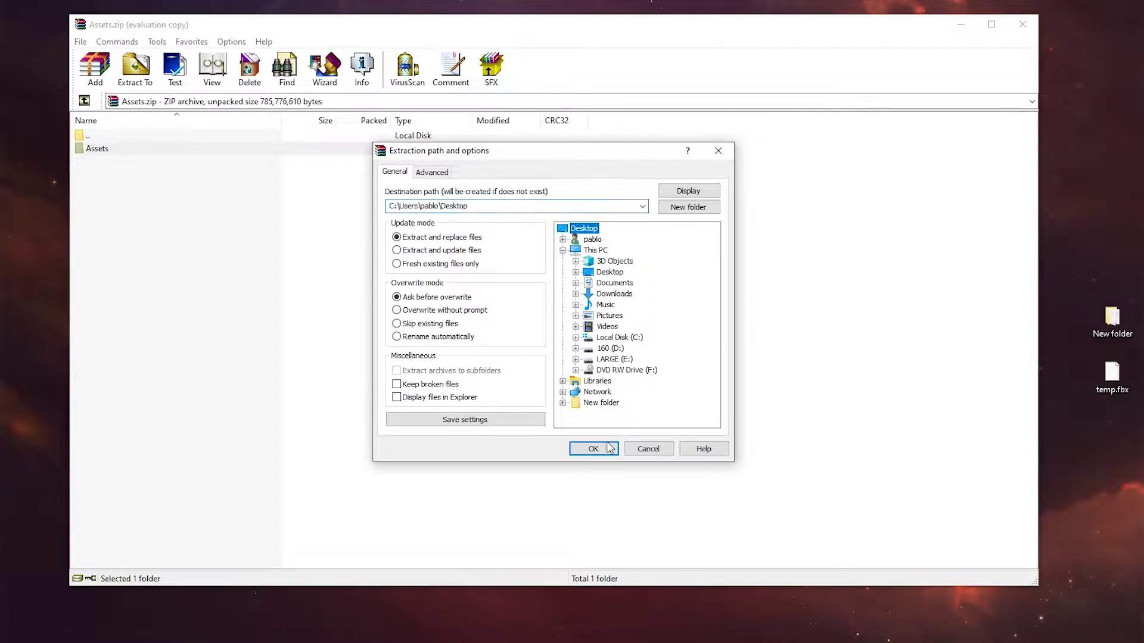
Extract Assets.zip's Assets folder to the Desktop with WinRAR
{"action": "left_click", "coordinate": [593, 449]}
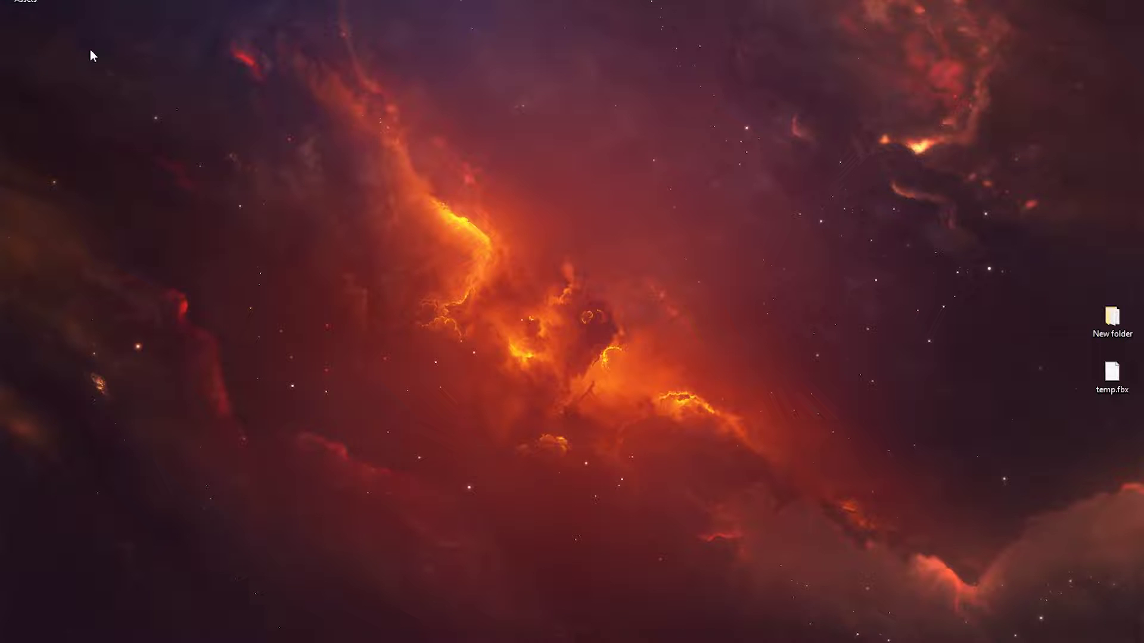
{"action": "left_click_drag", "start_coordinate": [117, 143], "coordinate": [8, 2]}
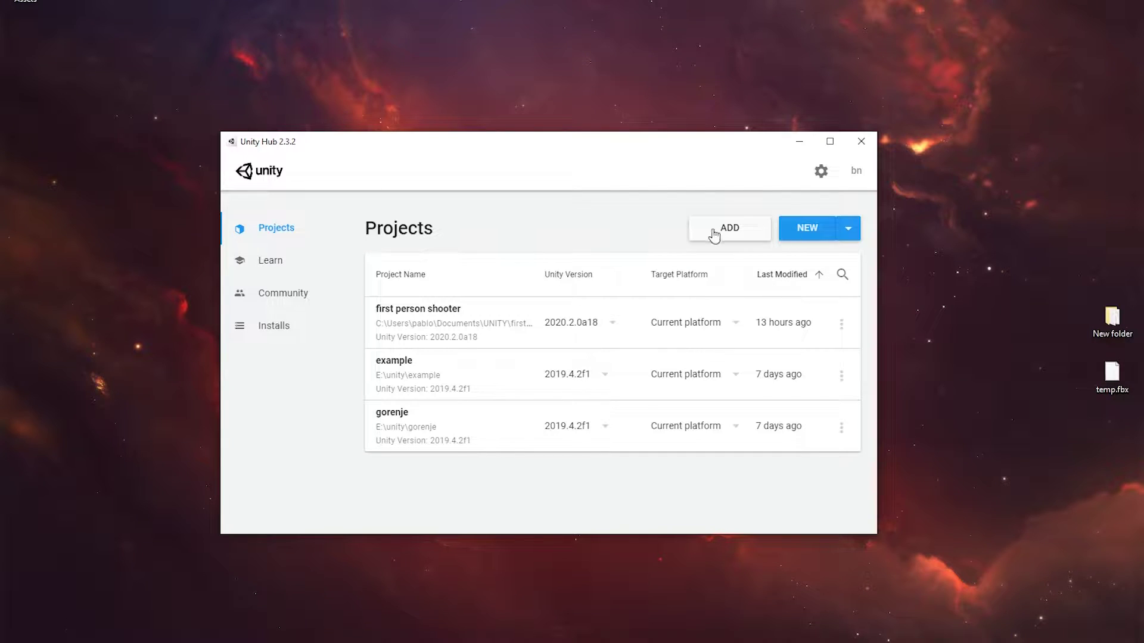
Create a new 3D-template project in Unity Hub, replacing the default project name
{"action": "left_click", "coordinate": [809, 234]}
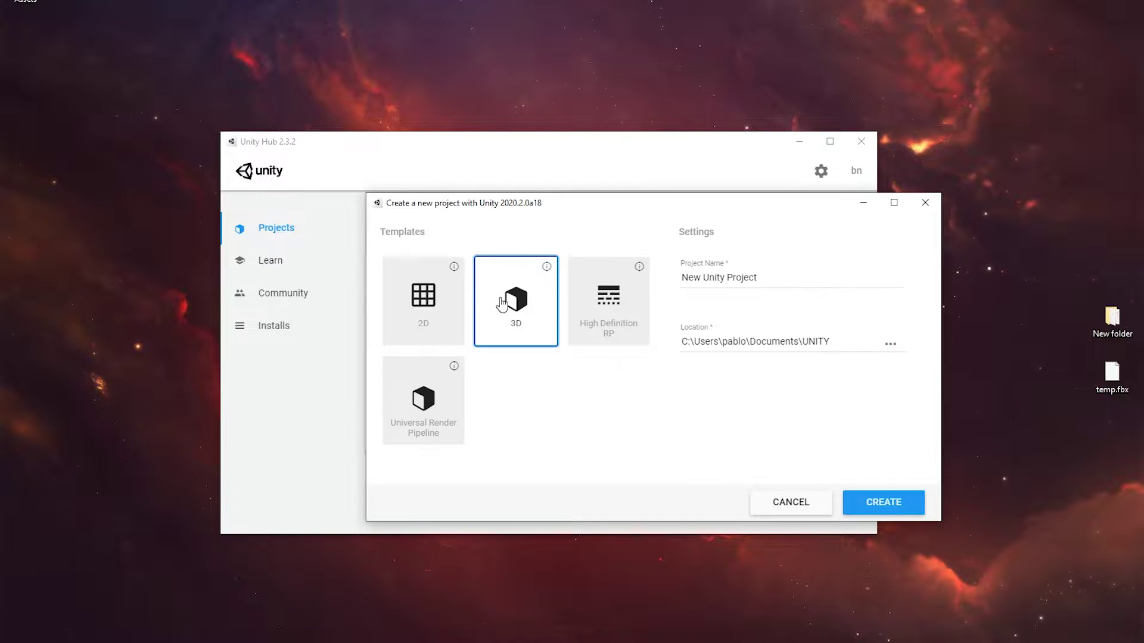
{"action": "key", "text": "BackSpace"}
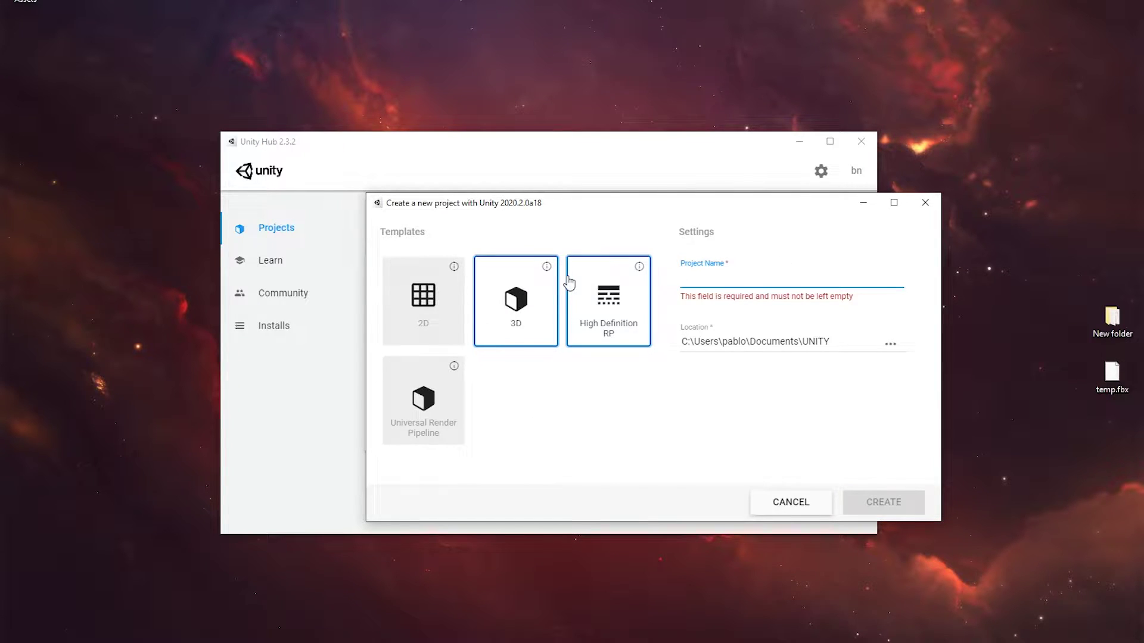
{"action": "type", "text": "Dona"}
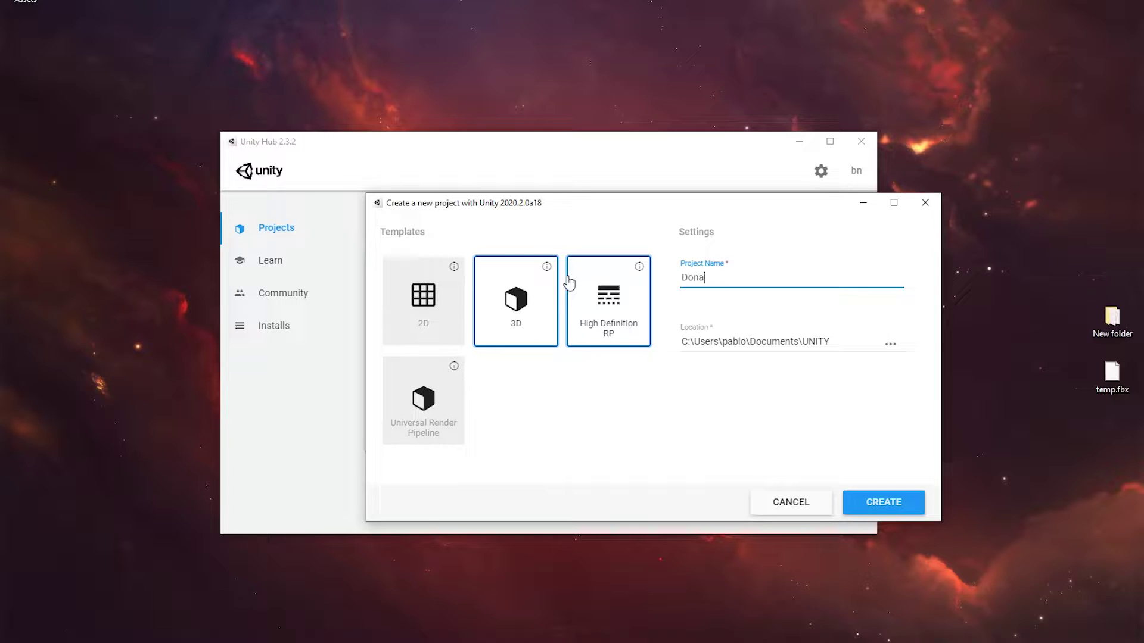
{"action": "type", "text": "ld Trump"}
{"action": "left_click", "coordinate": [916, 503]}
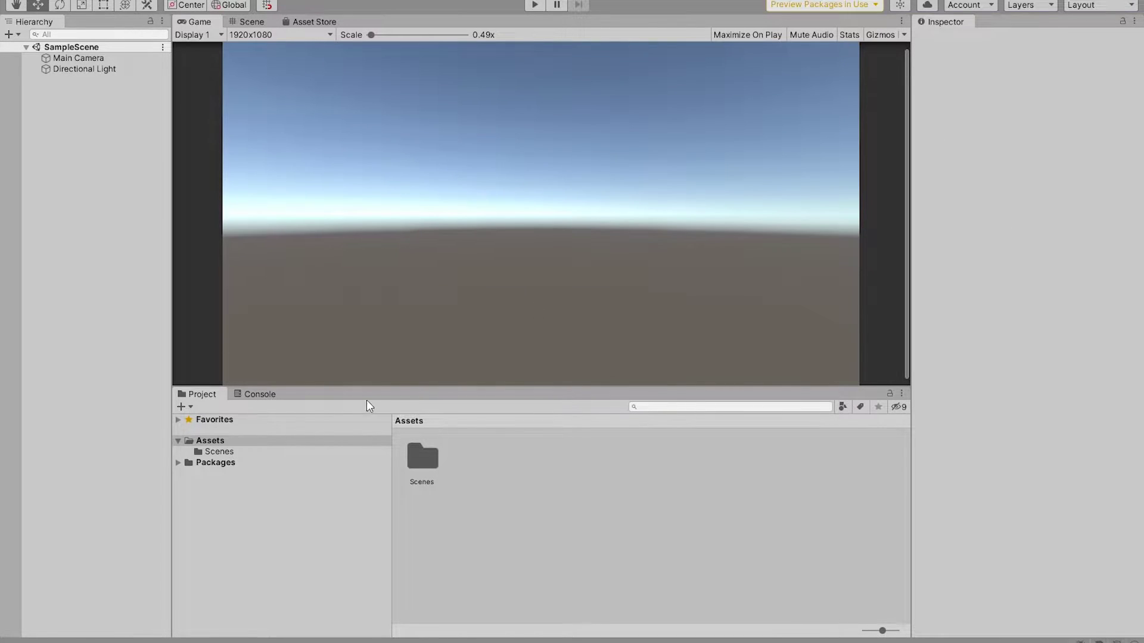
Use Show in Explorer on the Scenes folder to reveal the project's Assets folder
{"action": "left_click", "coordinate": [224, 453]}
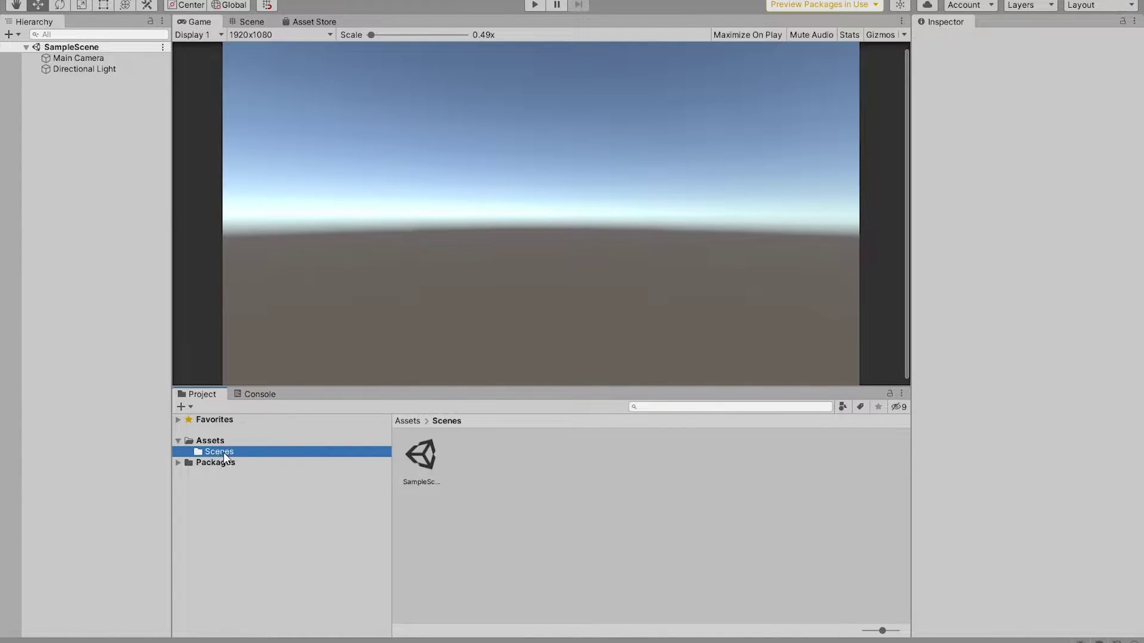
{"action": "right_click", "coordinate": [253, 454]}
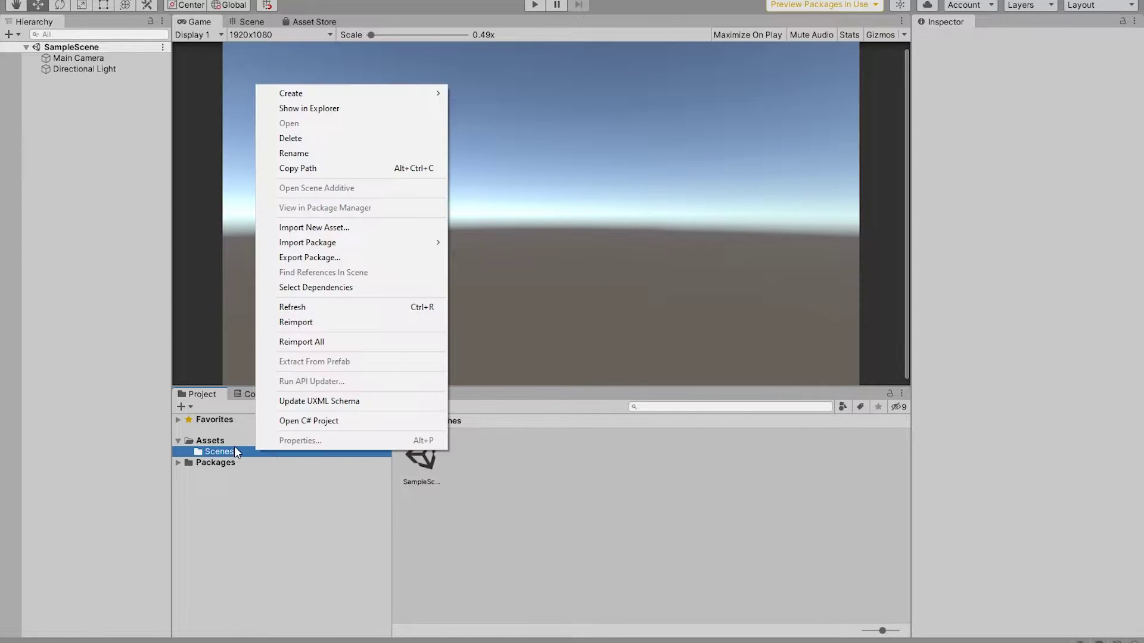
{"action": "left_click", "coordinate": [320, 111]}
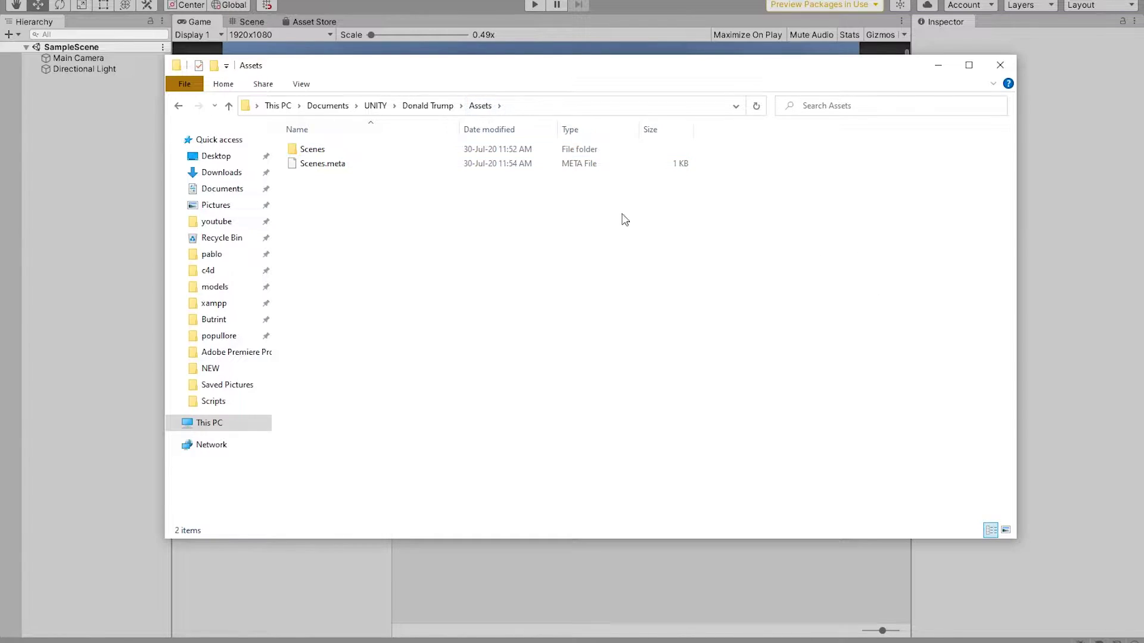
Move all twelve extracted racing items into the project's Assets folder, then close the emptied window
{"action": "left_click_drag", "start_coordinate": [647, 218], "coordinate": [463, 202]}
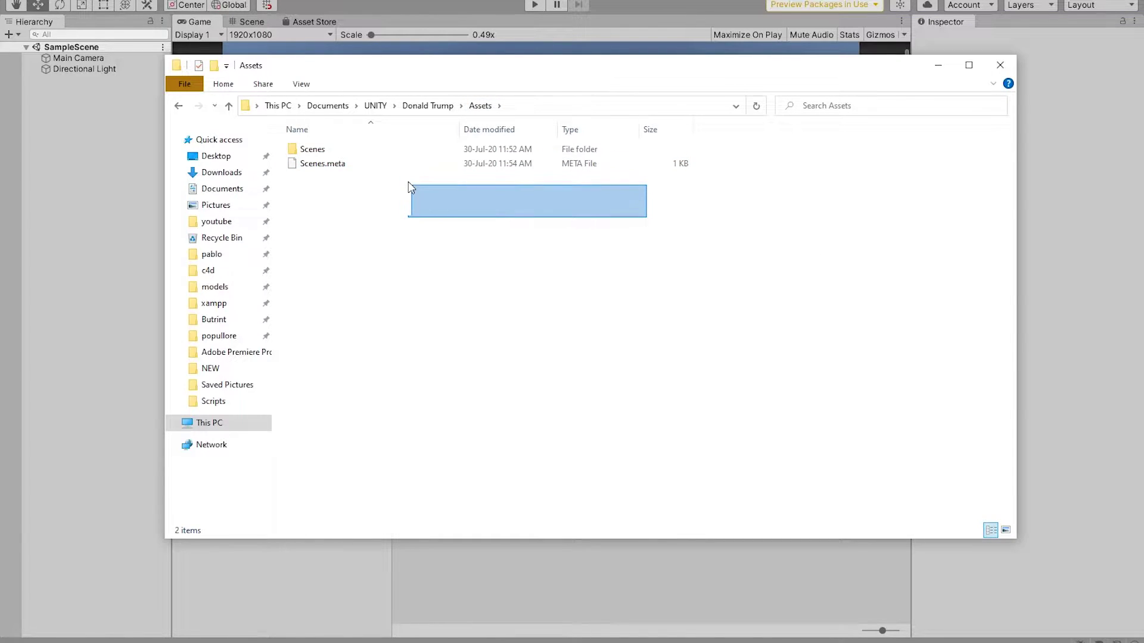
{"action": "left_click_drag", "start_coordinate": [462, 202], "coordinate": [309, 156]}
{"action": "left_click", "coordinate": [304, 149]}
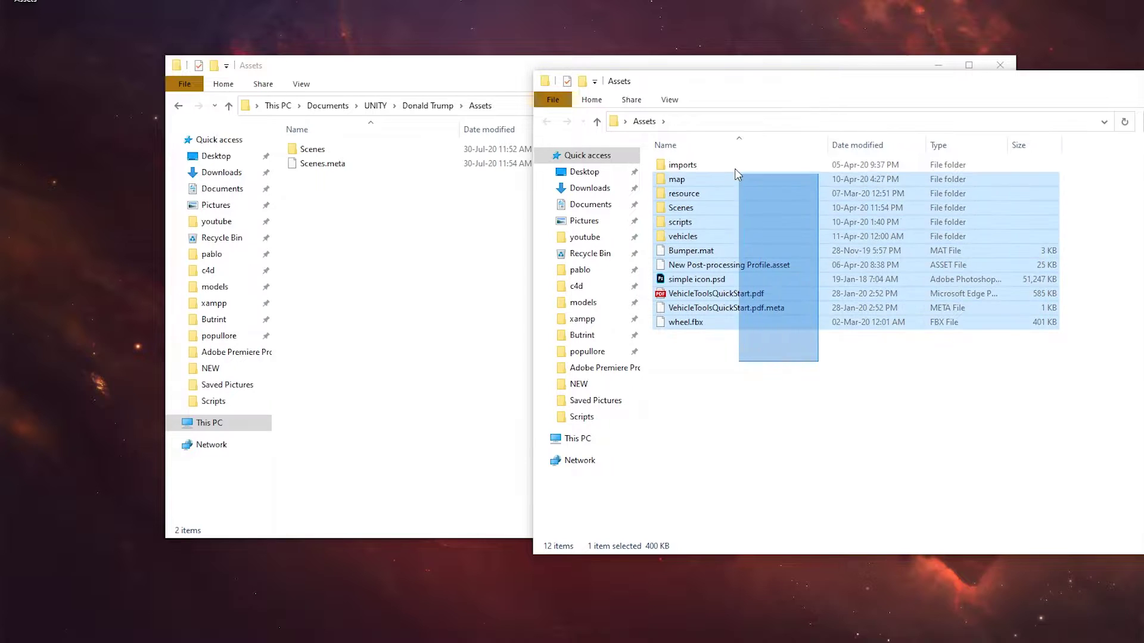
{"action": "mouse_move", "coordinate": [794, 316]}
{"action": "left_mouse_down"}
{"action": "mouse_move", "coordinate": [729, 160]}
{"action": "mouse_move", "coordinate": [688, 182]}
{"action": "mouse_move", "coordinate": [829, 330]}
{"action": "left_mouse_up"}
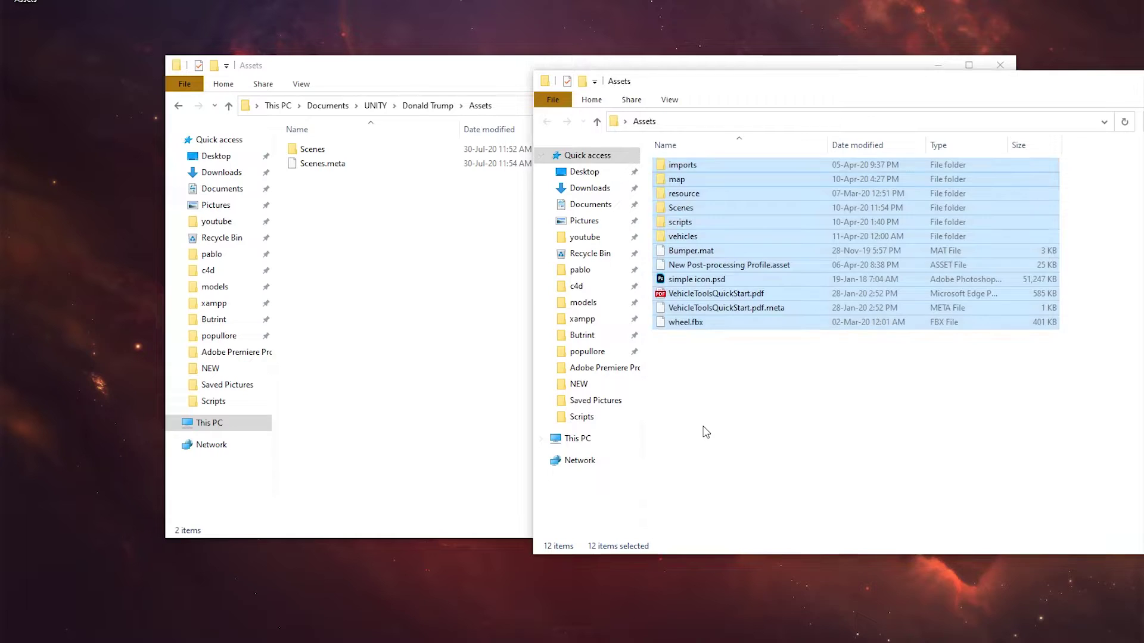
{"action": "left_click", "coordinate": [705, 432]}
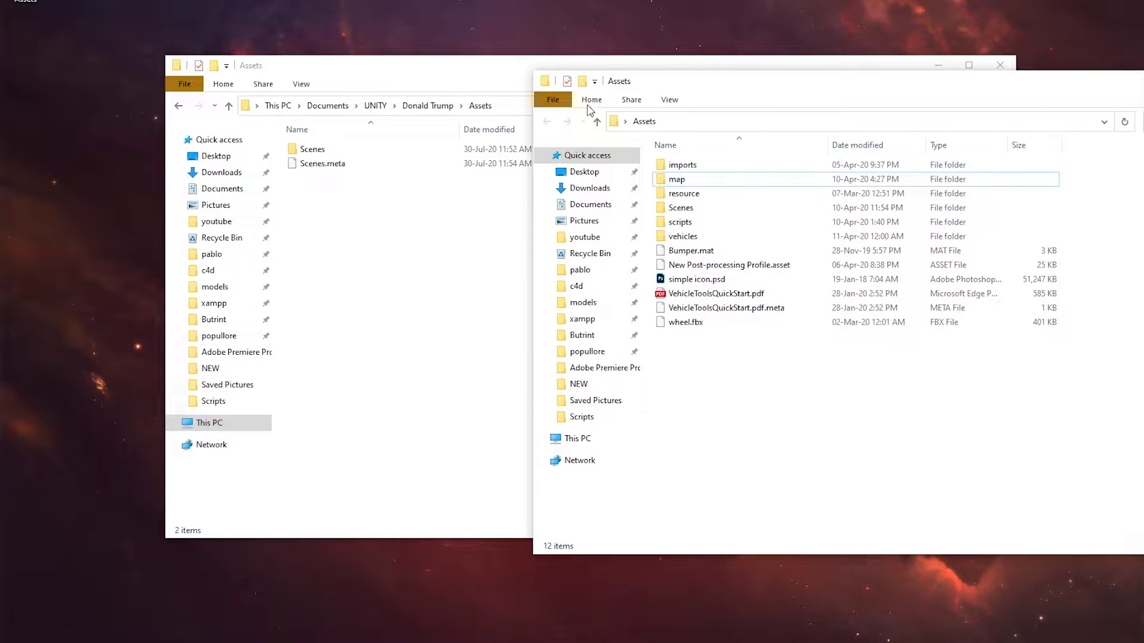
{"action": "left_click_drag", "start_coordinate": [653, 90], "coordinate": [695, 82]}
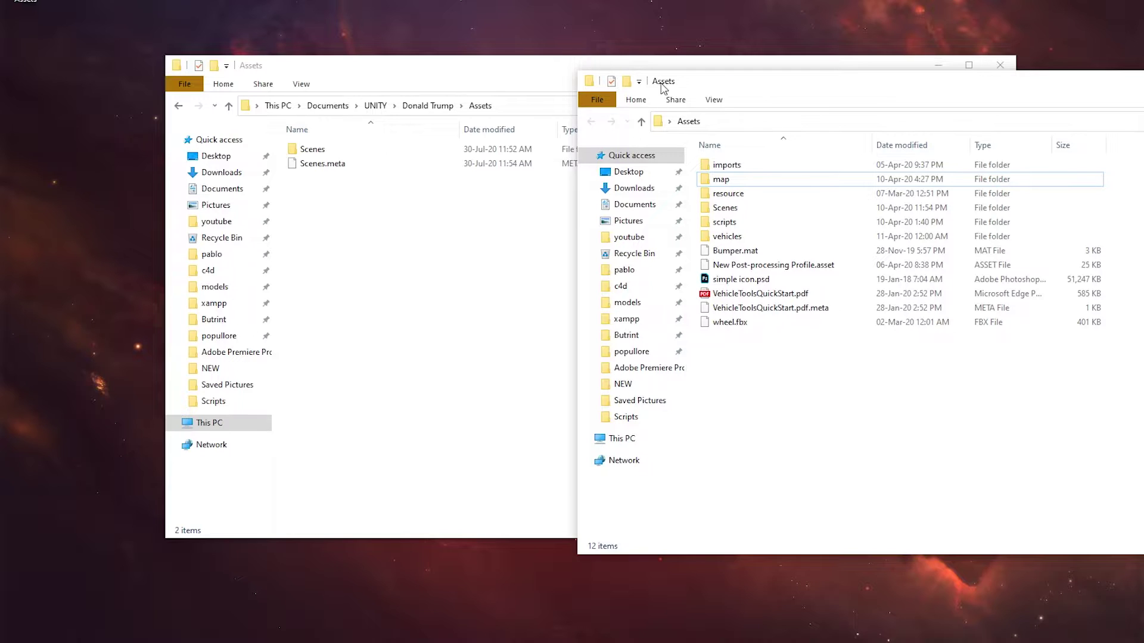
{"action": "left_click_drag", "start_coordinate": [762, 404], "coordinate": [742, 162]}
{"action": "left_click_drag", "start_coordinate": [751, 222], "coordinate": [405, 228]}
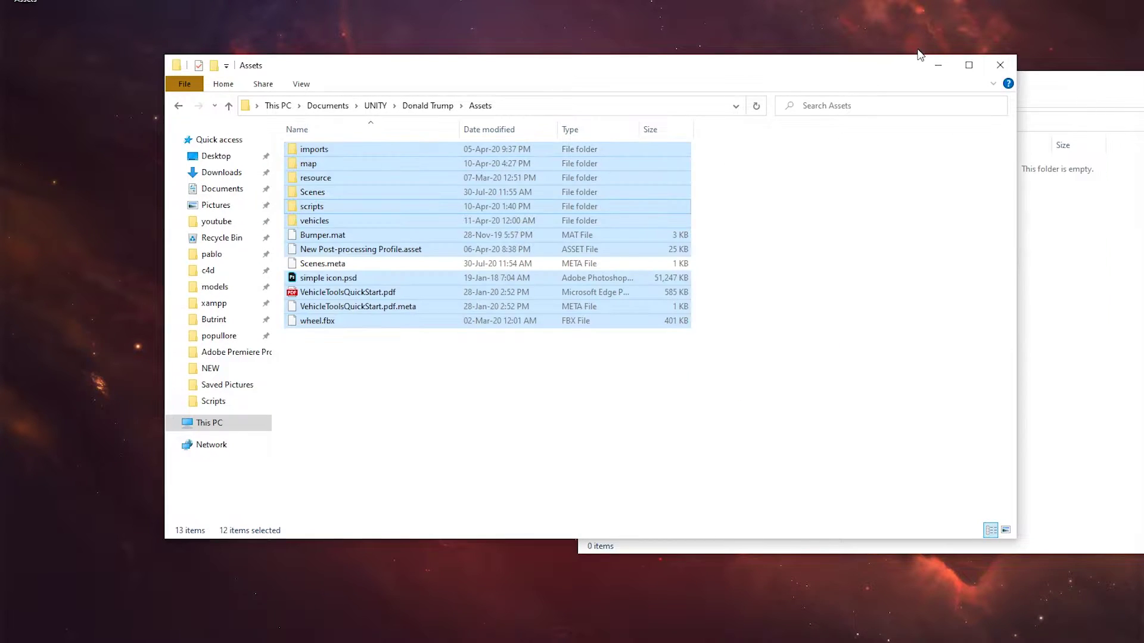
{"action": "left_click", "coordinate": [1002, 65]}
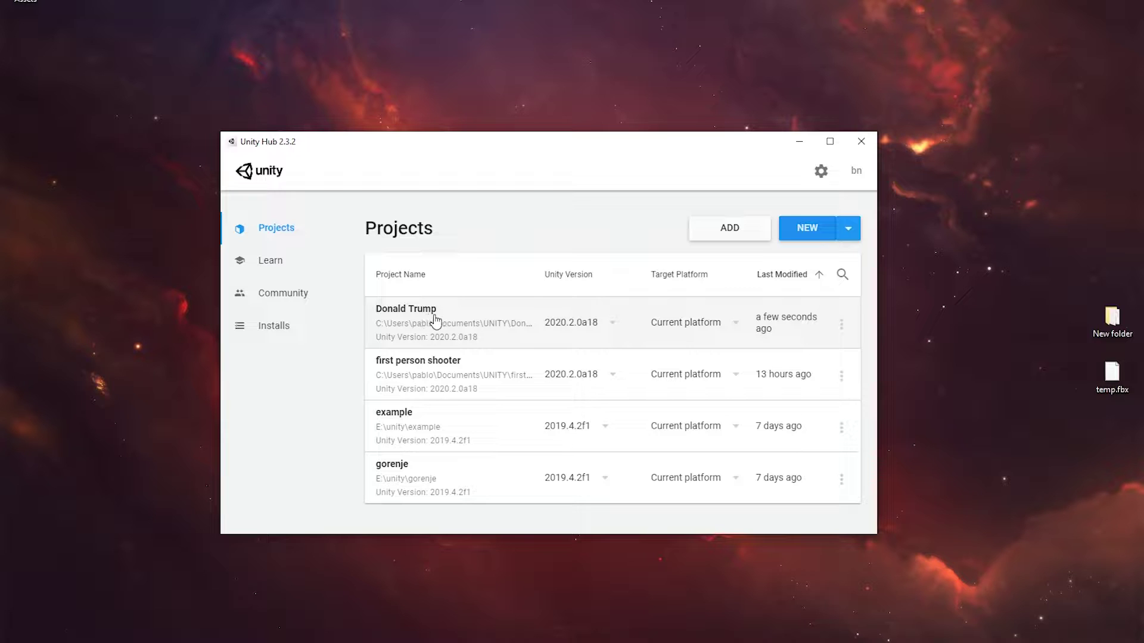
Check the project's Unity version, then launch it so the racing assets import
{"action": "left_click", "coordinate": [613, 323]}
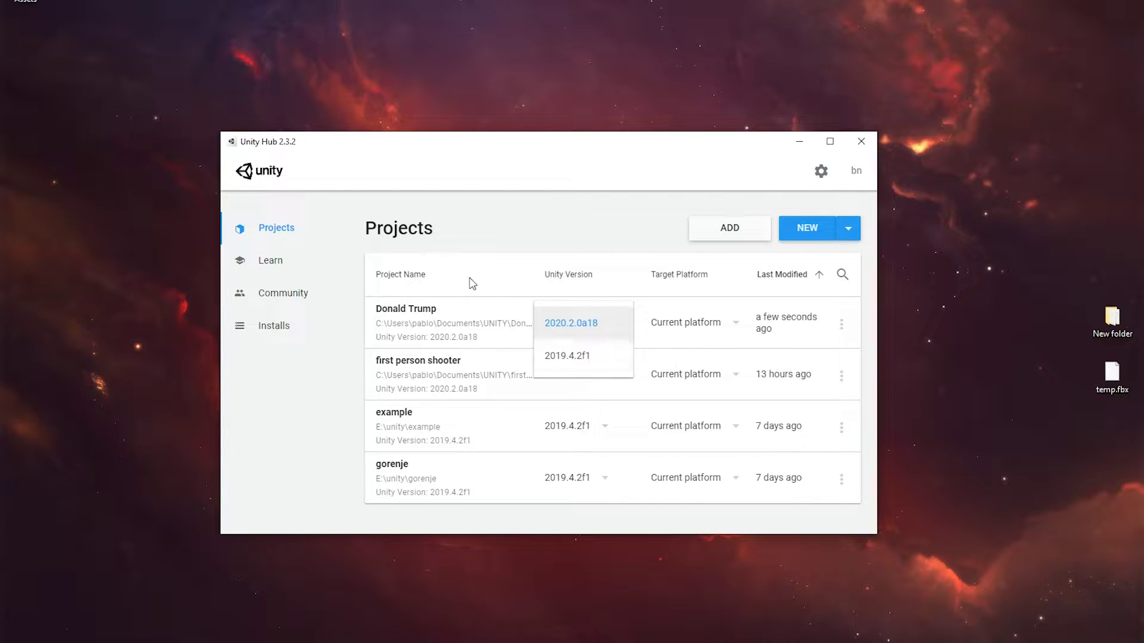
{"action": "left_click", "coordinate": [420, 322]}
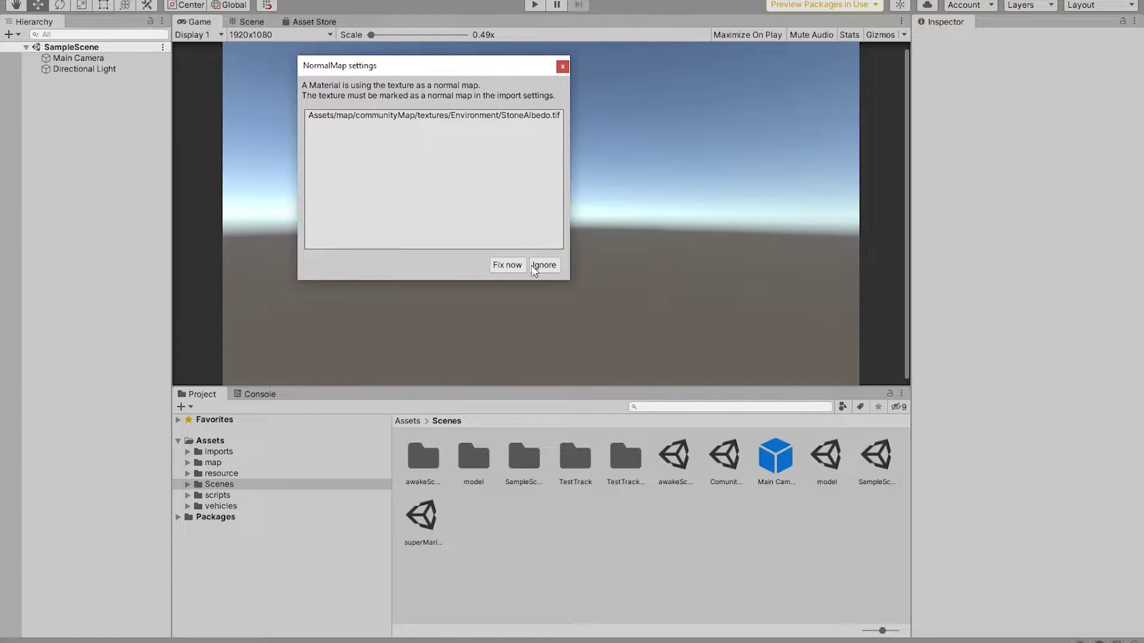
Apply Fix now to mark the StoneAlbedo texture as a normal map
{"action": "left_click_drag", "start_coordinate": [330, 70], "coordinate": [386, 89]}
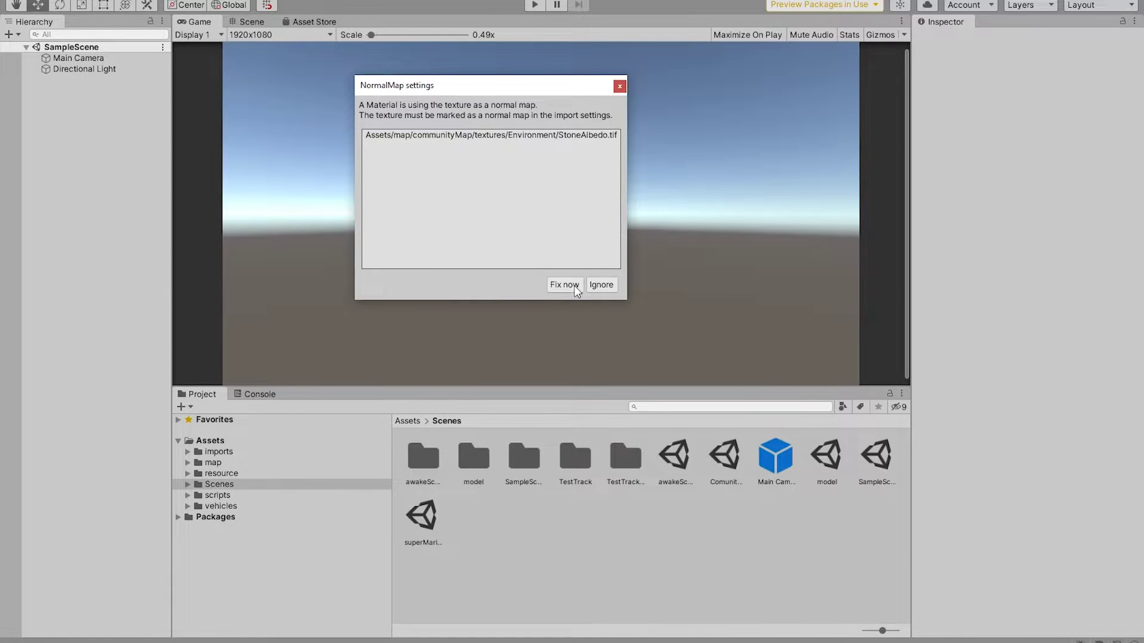
{"action": "left_click", "coordinate": [561, 286]}
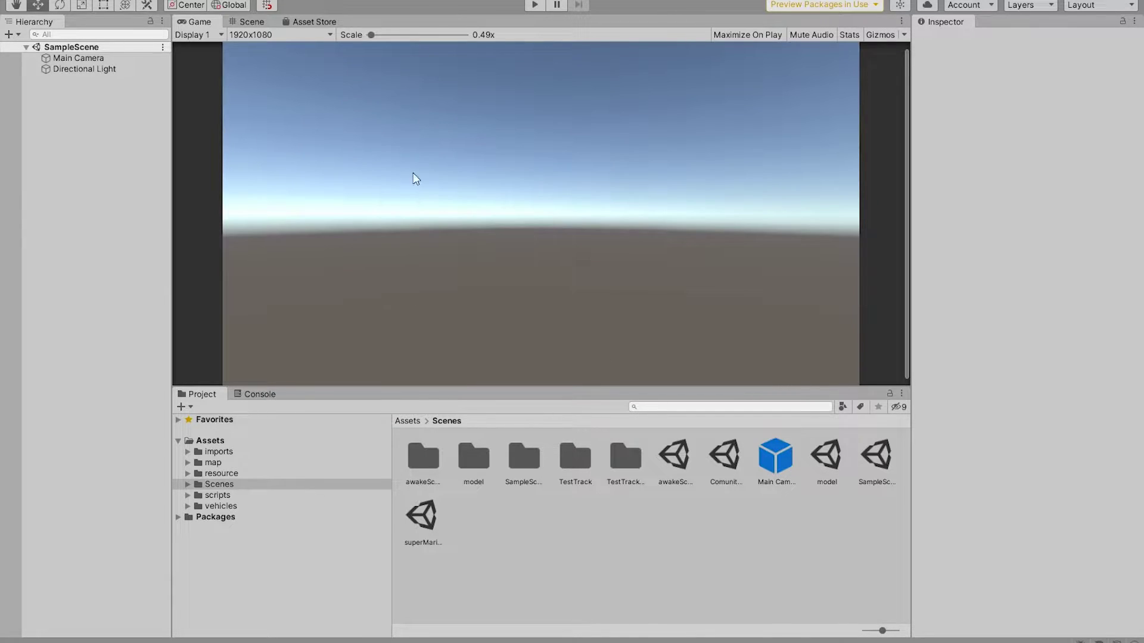
Open awakeScene and playtest its car-selection menu briefly
{"action": "left_click", "coordinate": [187, 485]}
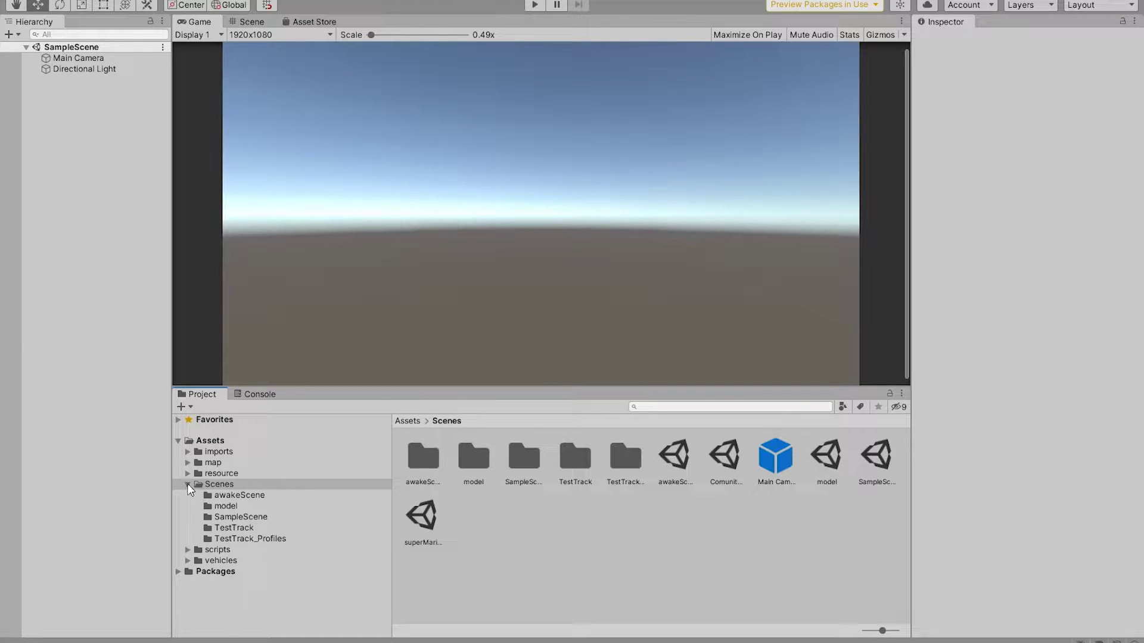
{"action": "left_click", "coordinate": [188, 485]}
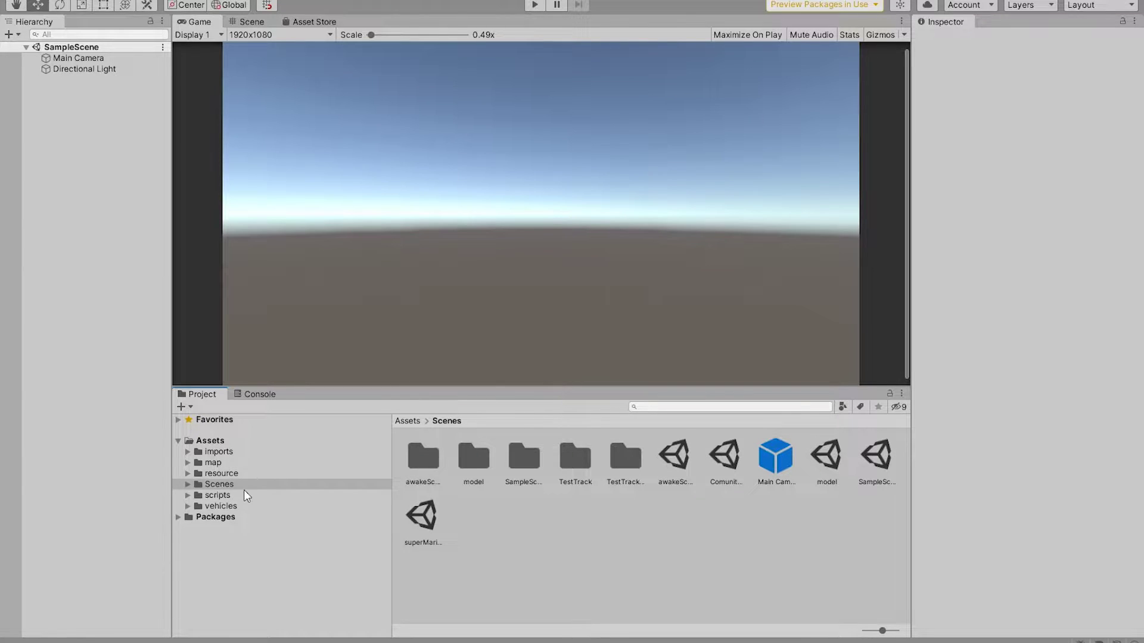
{"action": "double_click", "coordinate": [675, 458]}
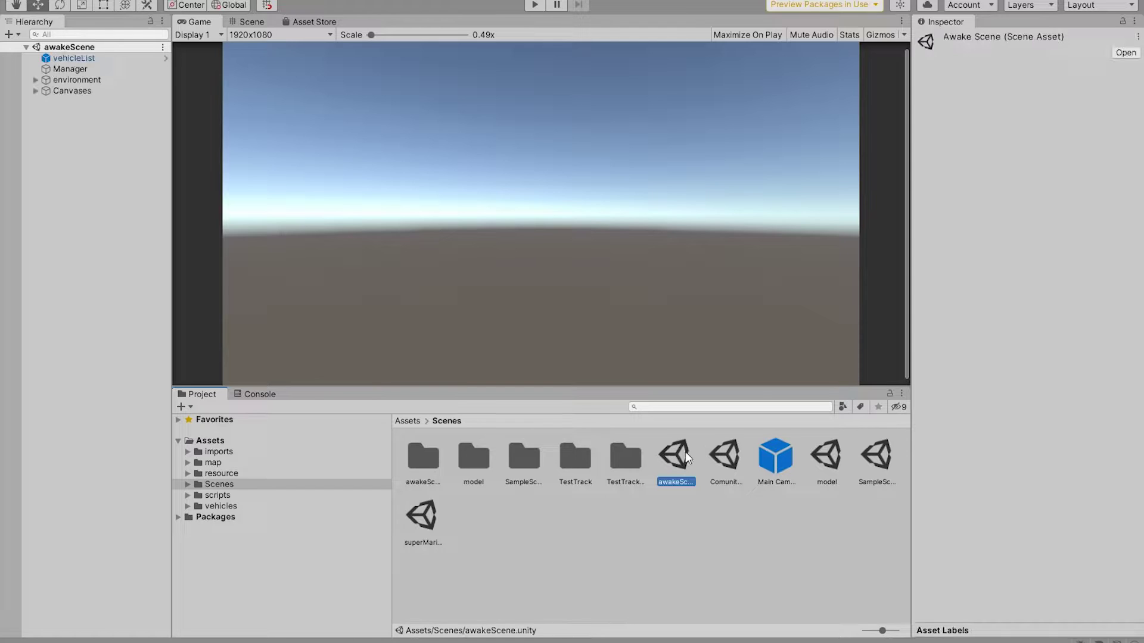
{"action": "left_click", "coordinate": [535, 6]}
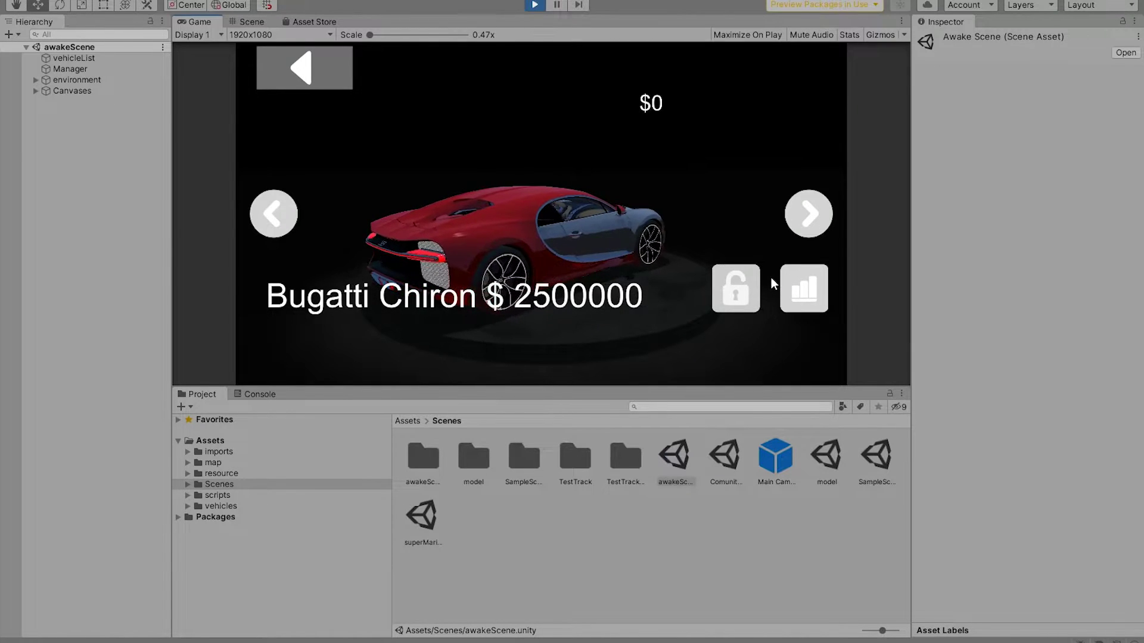
{"action": "left_click", "coordinate": [788, 286]}
{"action": "left_click", "coordinate": [535, 5]}
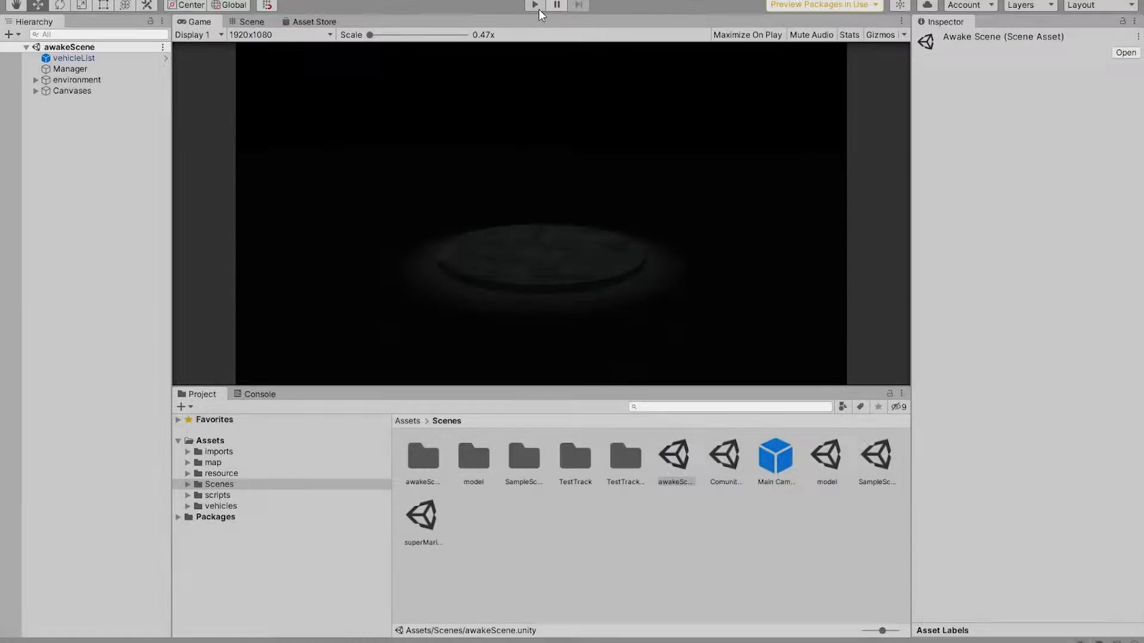
Check File > Build Settings to confirm awakeScene is in the scene list
{"action": "left_click", "coordinate": [18, 0]}
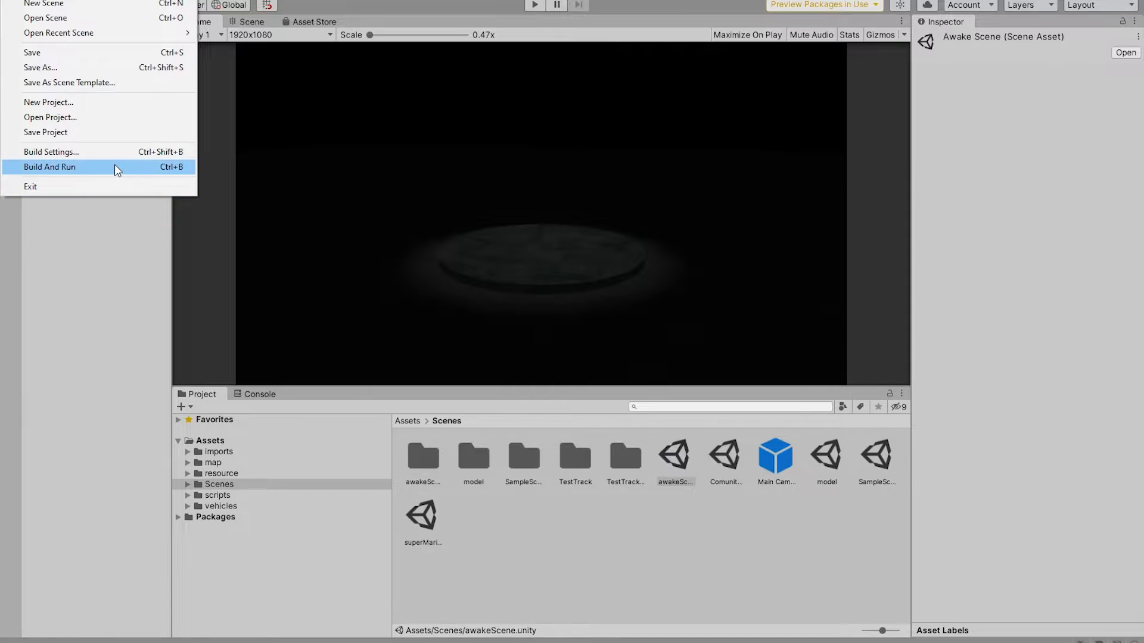
{"action": "left_click", "coordinate": [131, 154]}
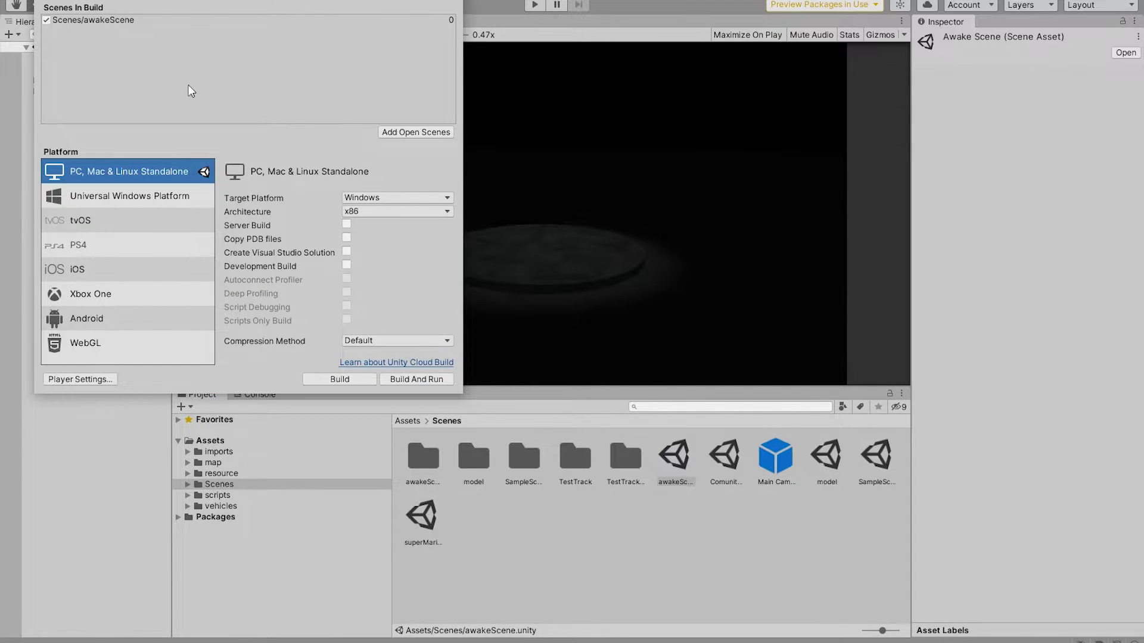
{"action": "left_click", "coordinate": [498, 124]}
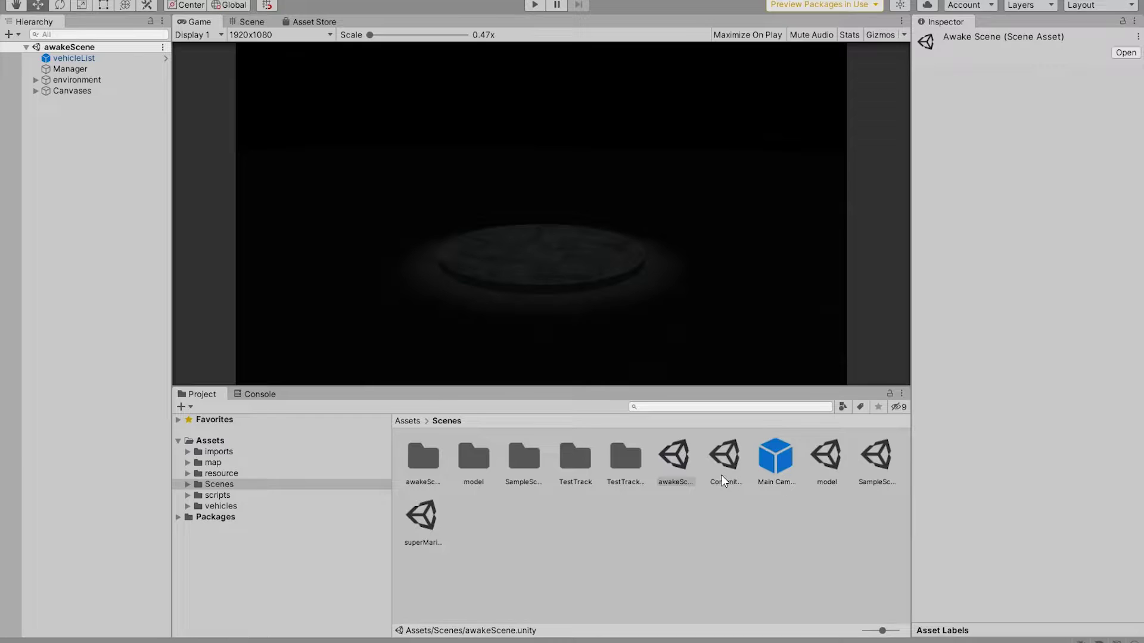
Open the ComunityMap scene from a compact file list and select its Terrain object
{"action": "left_click_drag", "start_coordinate": [883, 631], "coordinate": [579, 590]}
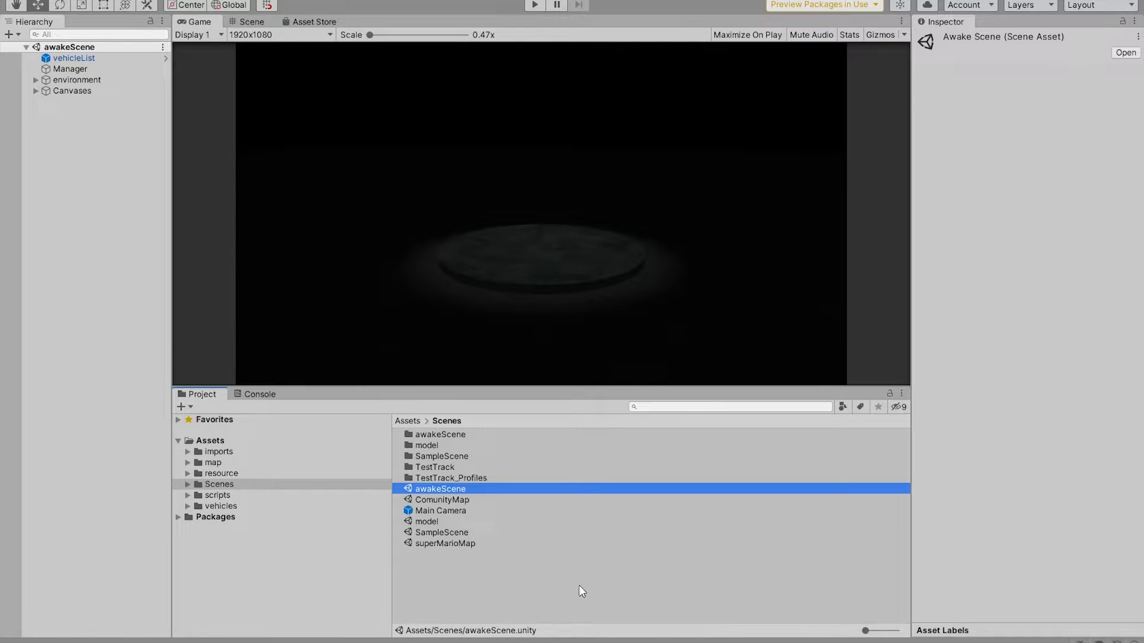
{"action": "left_click", "coordinate": [444, 501]}
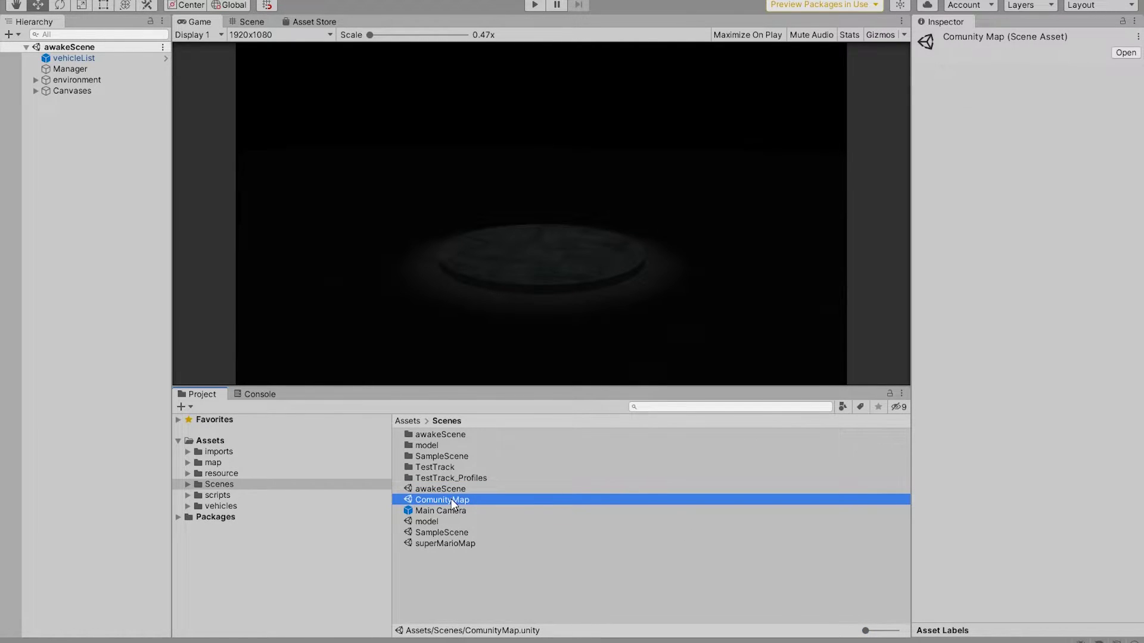
{"action": "double_click", "coordinate": [453, 499]}
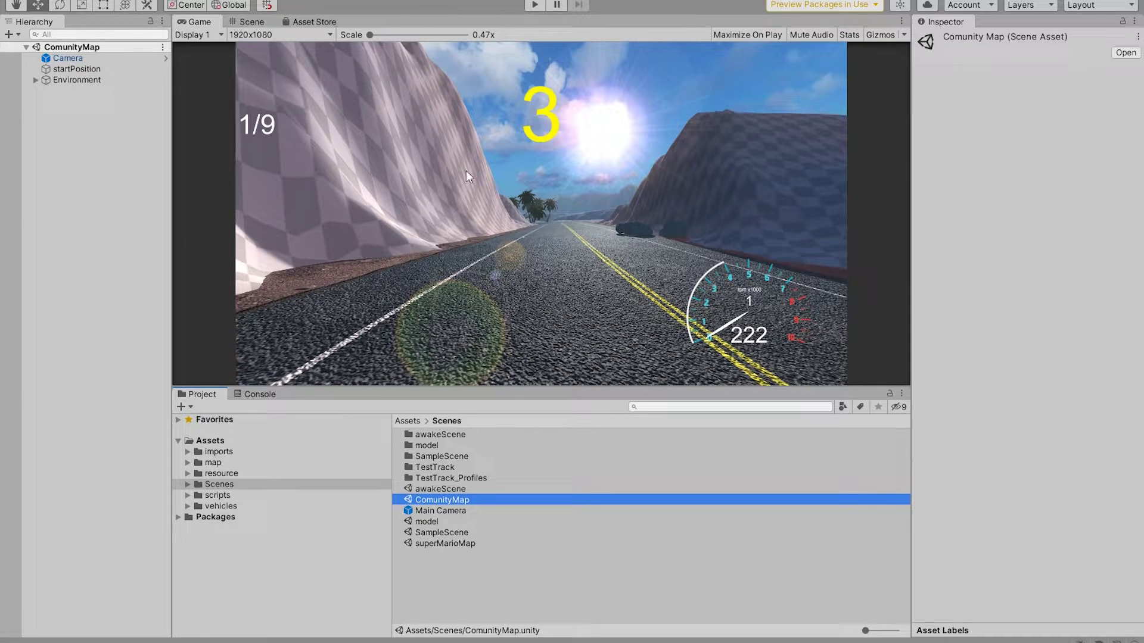
{"action": "key", "text": "ctrl+1"}
{"action": "left_click", "coordinate": [554, 197]}
{"action": "left_click", "coordinate": [1009, 156]}
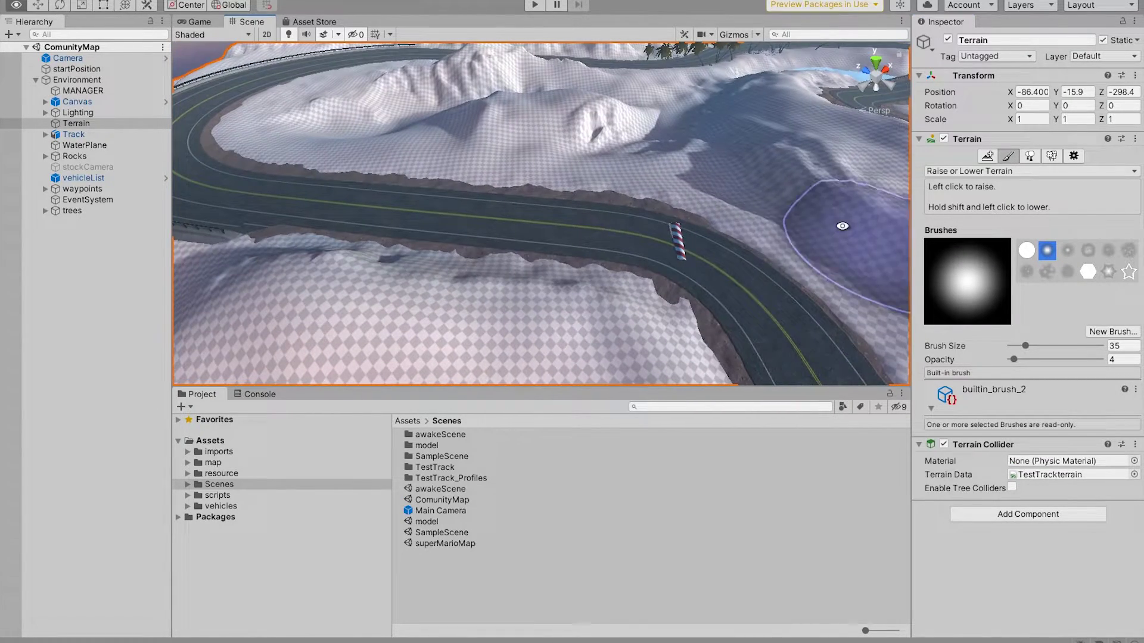
Play the ComunityMap race, driving forward and drifting left
{"action": "left_click", "coordinate": [534, 4]}
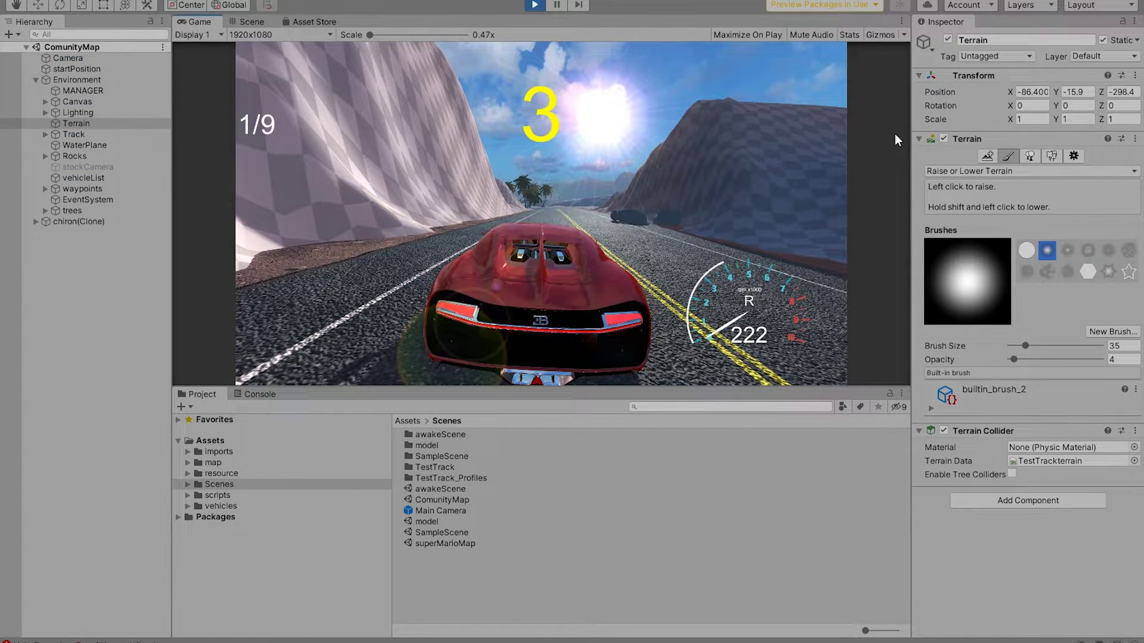
{"action": "key", "text": "Up"}
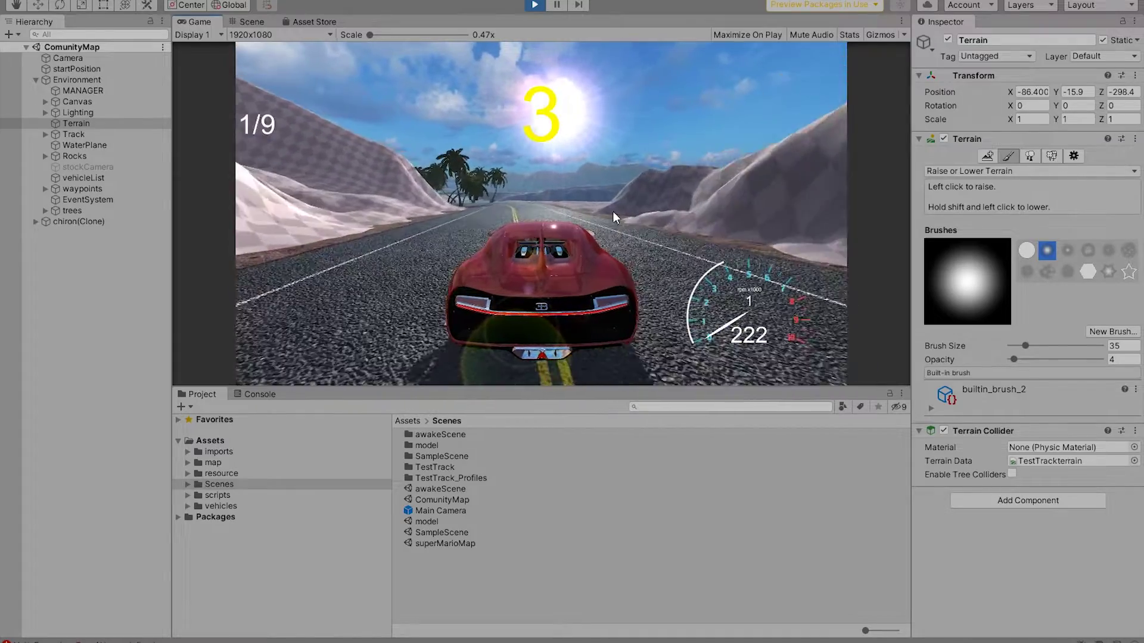
{"action": "key", "text": "Left"}
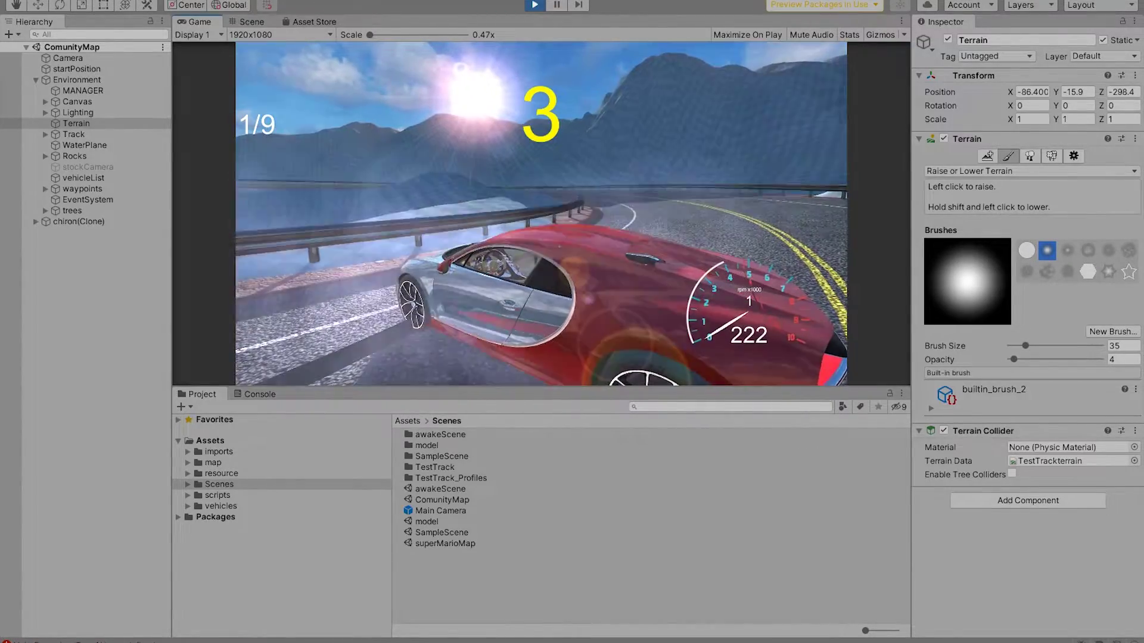
Read the AI tag exception in the console and add a new AI tag
{"action": "left_click", "coordinate": [259, 395]}
{"action": "left_click", "coordinate": [304, 428]}
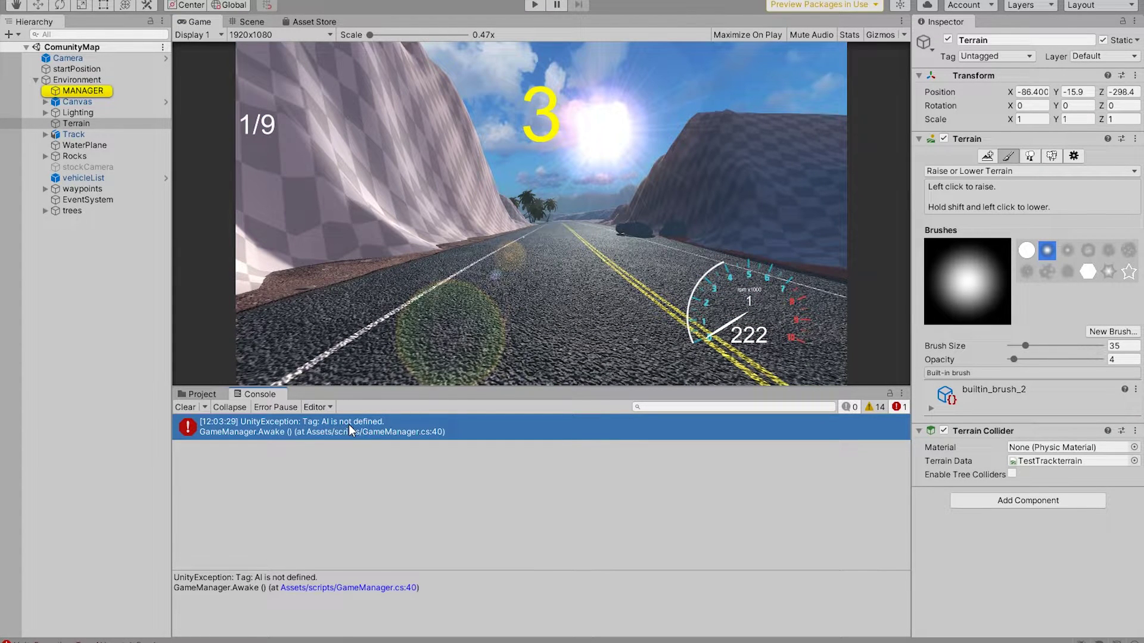
{"action": "left_click", "coordinate": [979, 56]}
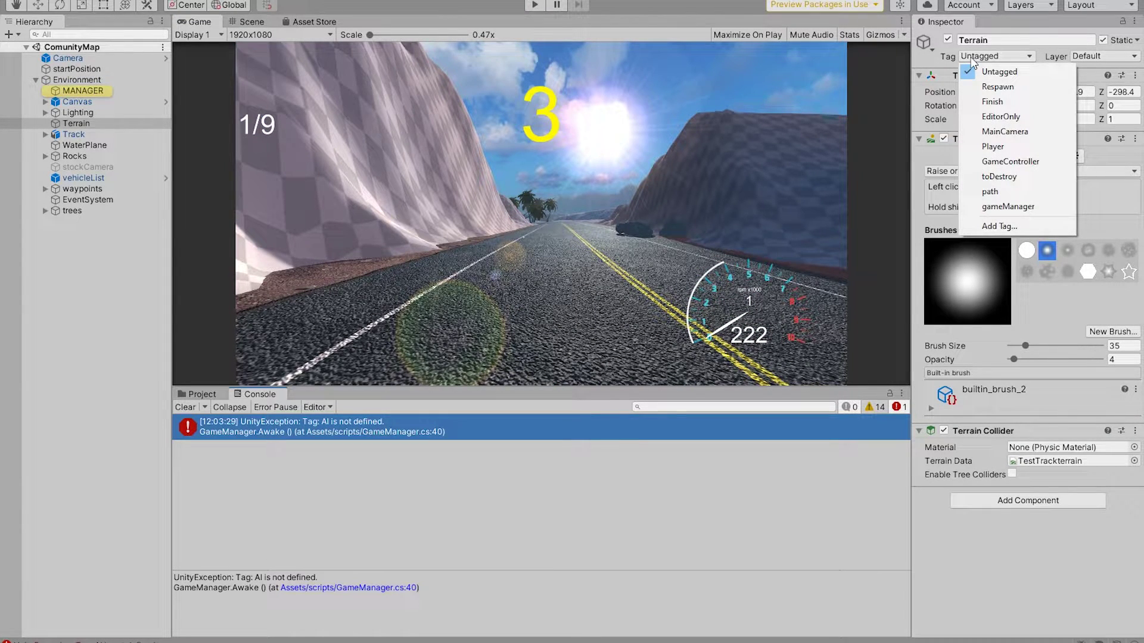
{"action": "left_click", "coordinate": [1011, 229]}
{"action": "left_click", "coordinate": [1105, 128]}
{"action": "type", "text": "AI"}
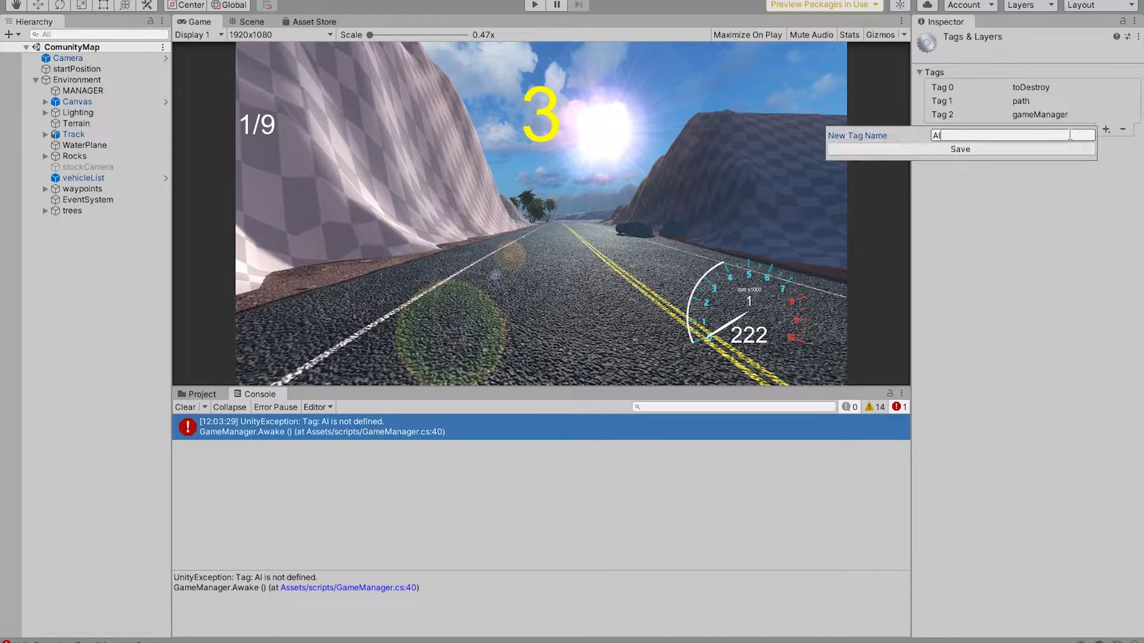
{"action": "left_click", "coordinate": [1026, 148]}
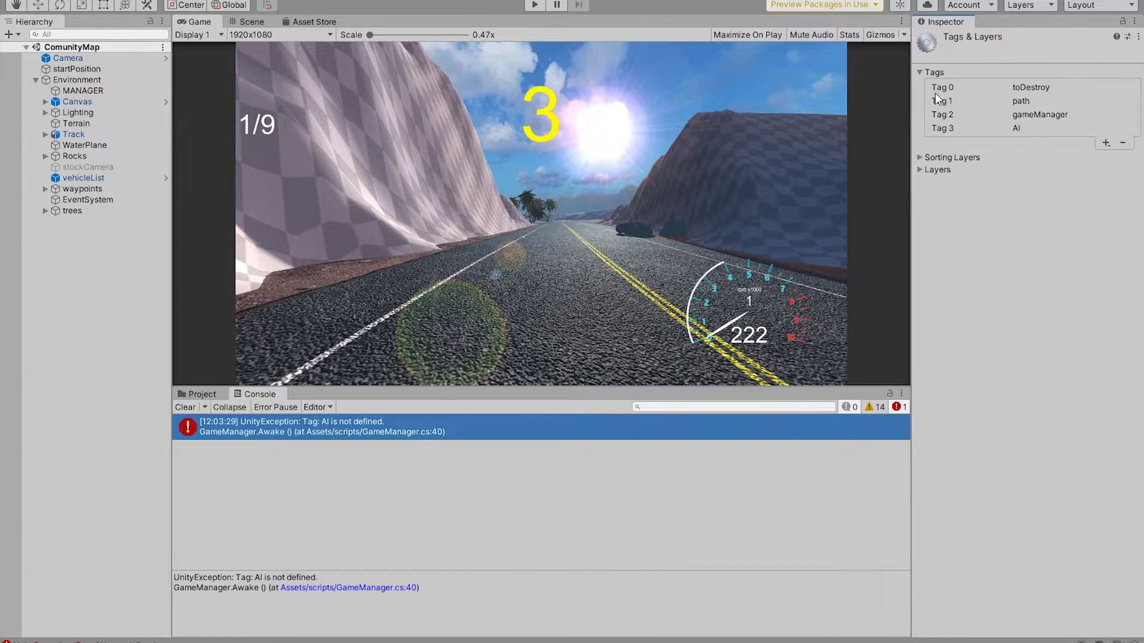
Check the chiron car prefab's tag in Assets/vehicles/chiron, leaving it tagged Player
{"action": "left_click", "coordinate": [203, 394]}
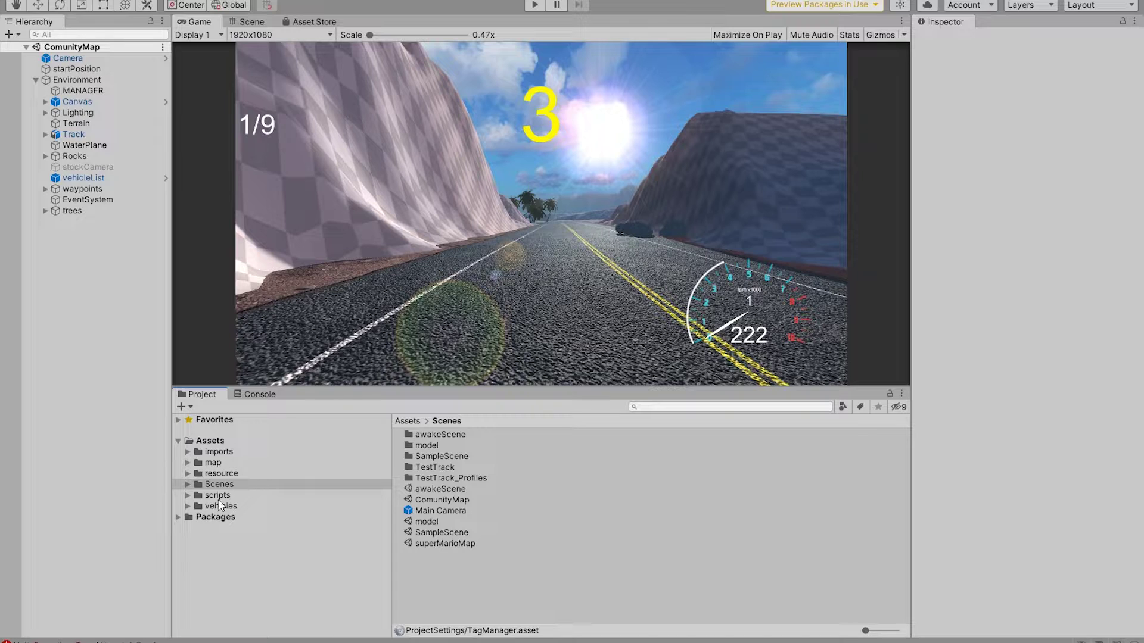
{"action": "left_click", "coordinate": [188, 506]}
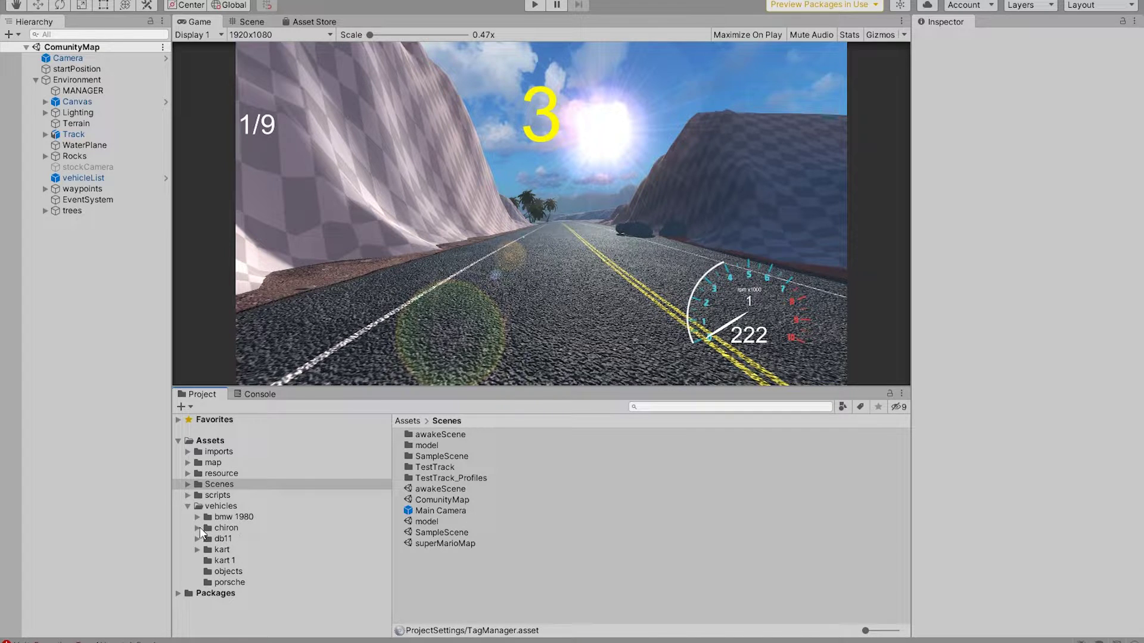
{"action": "left_click", "coordinate": [198, 527]}
{"action": "left_click", "coordinate": [427, 456]}
{"action": "left_click", "coordinate": [994, 183]}
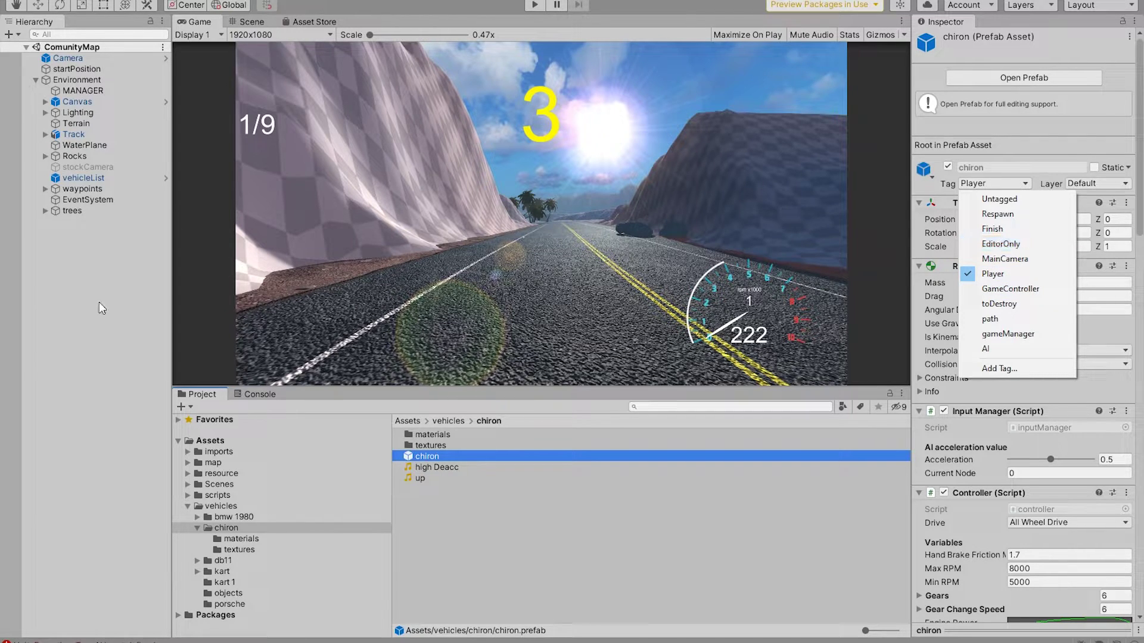
{"action": "left_click", "coordinate": [66, 251]}
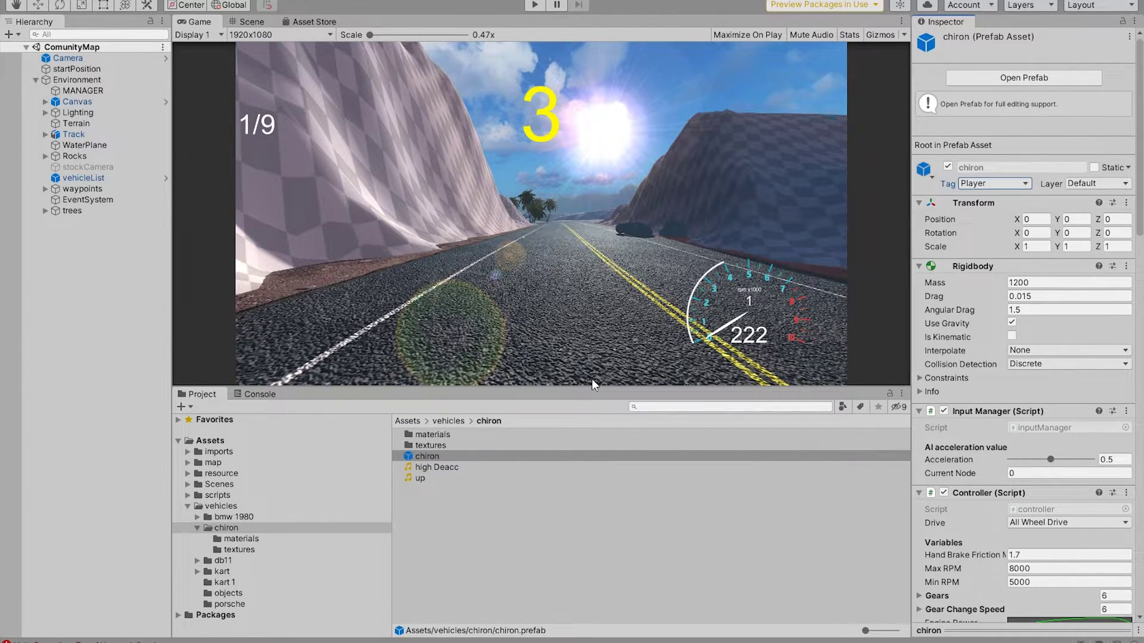
Start the ComunityMap race and accelerate the car with W once the countdown ends
{"action": "left_click", "coordinate": [534, 5]}
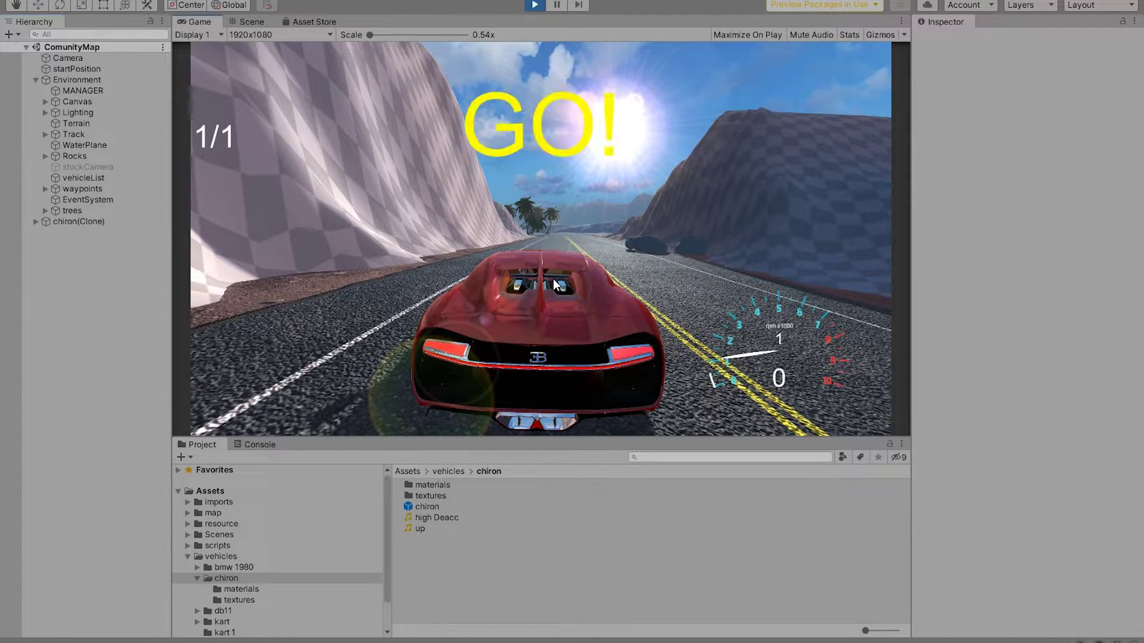
{"action": "key", "text": "w"}
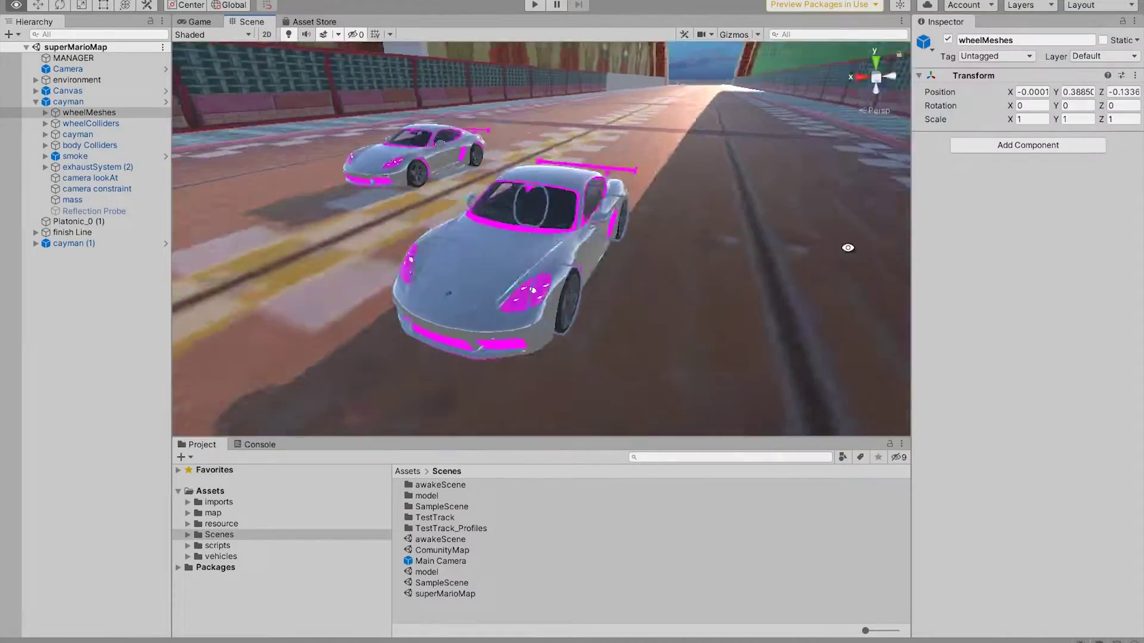
Inspect the cayman's map and spoiler parts, then open the porsche vehicle folder
{"action": "left_click_drag", "start_coordinate": [848, 247], "coordinate": [741, 136], "text": "alt"}
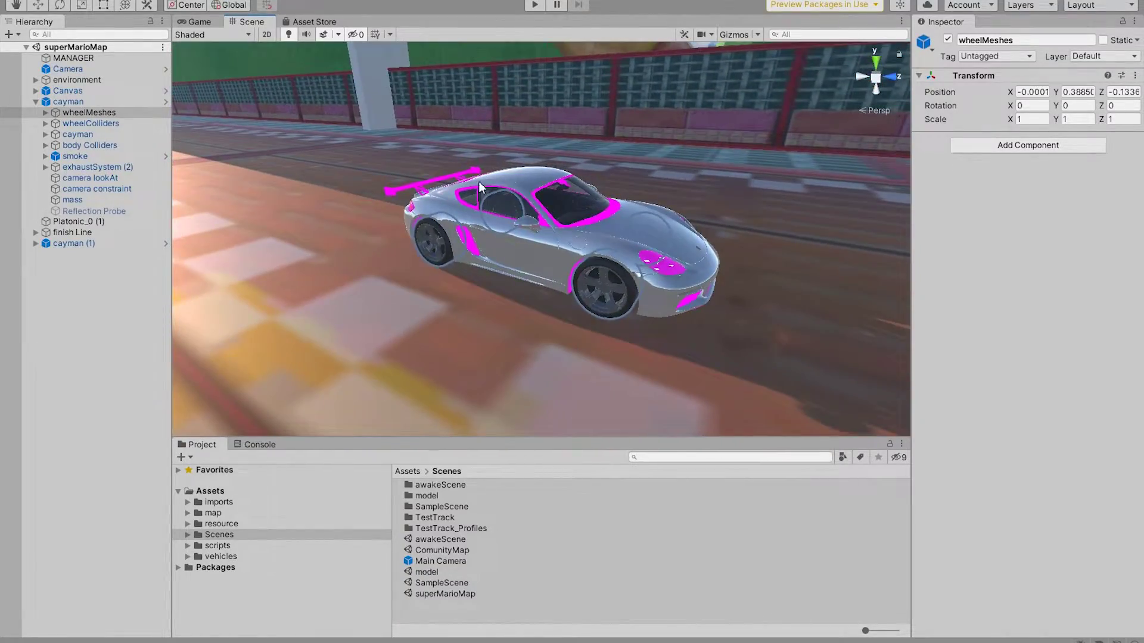
{"action": "left_click", "coordinate": [603, 214]}
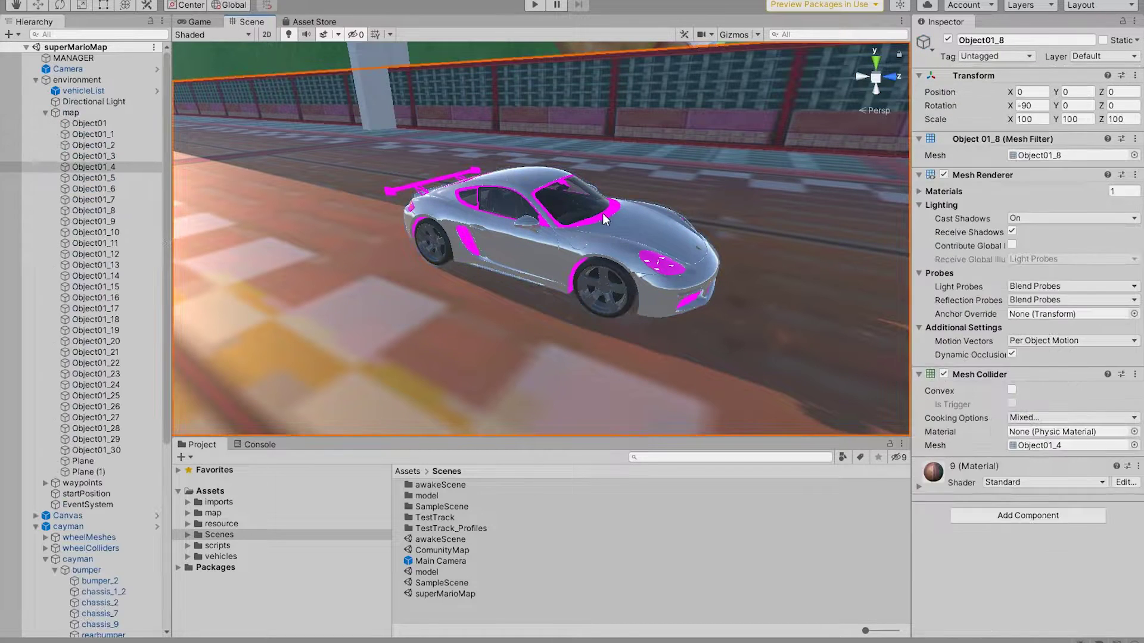
{"action": "left_click", "coordinate": [602, 213]}
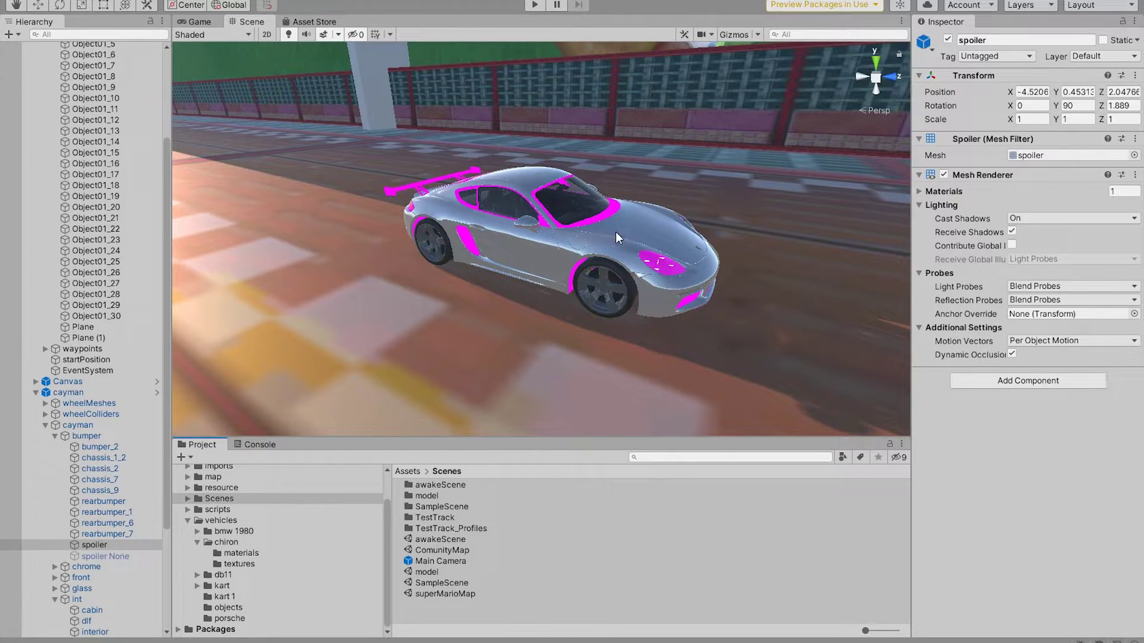
{"action": "scroll", "coordinate": [616, 232], "scroll_direction": "up", "scroll_amount": 5}
{"action": "scroll", "coordinate": [615, 232], "scroll_direction": "down", "scroll_amount": 2}
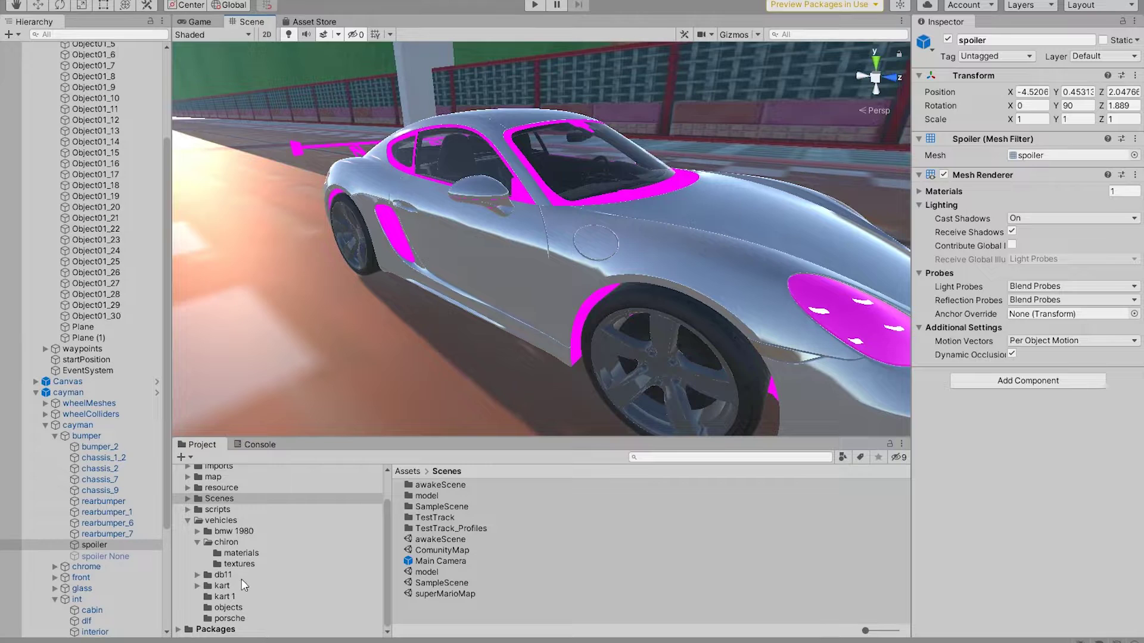
{"action": "left_click", "coordinate": [230, 618]}
{"action": "left_click", "coordinate": [560, 609]}
Create and name a new material in the porsche folder, then drop it onto the car door
{"action": "right_click", "coordinate": [560, 611]}
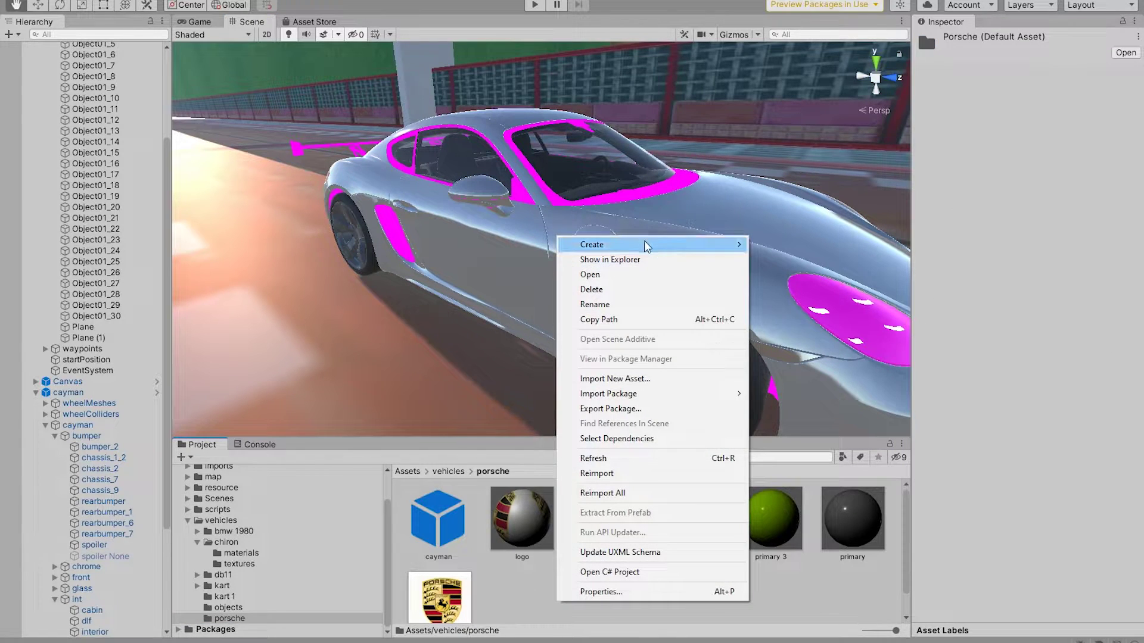
{"action": "mouse_move", "coordinate": [626, 246]}
{"action": "left_click", "coordinate": [804, 376]}
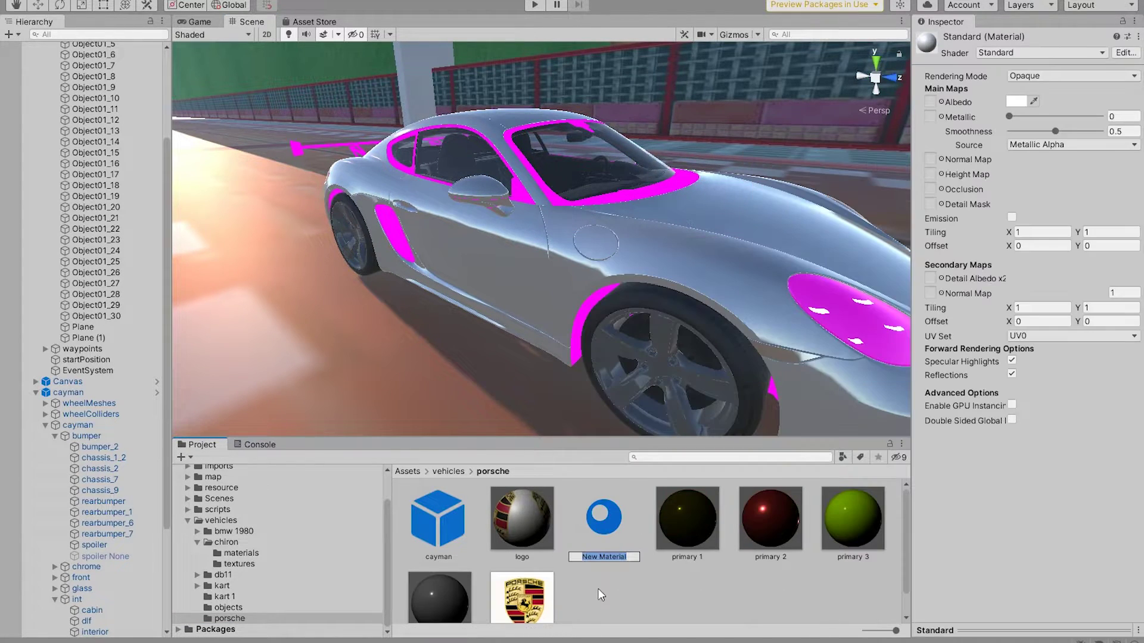
{"action": "type", "text": "hillary cli"}
{"action": "type", "text": "nton"}
{"action": "key", "text": "Return"}
{"action": "left_click_drag", "start_coordinate": [522, 518], "coordinate": [394, 234]}
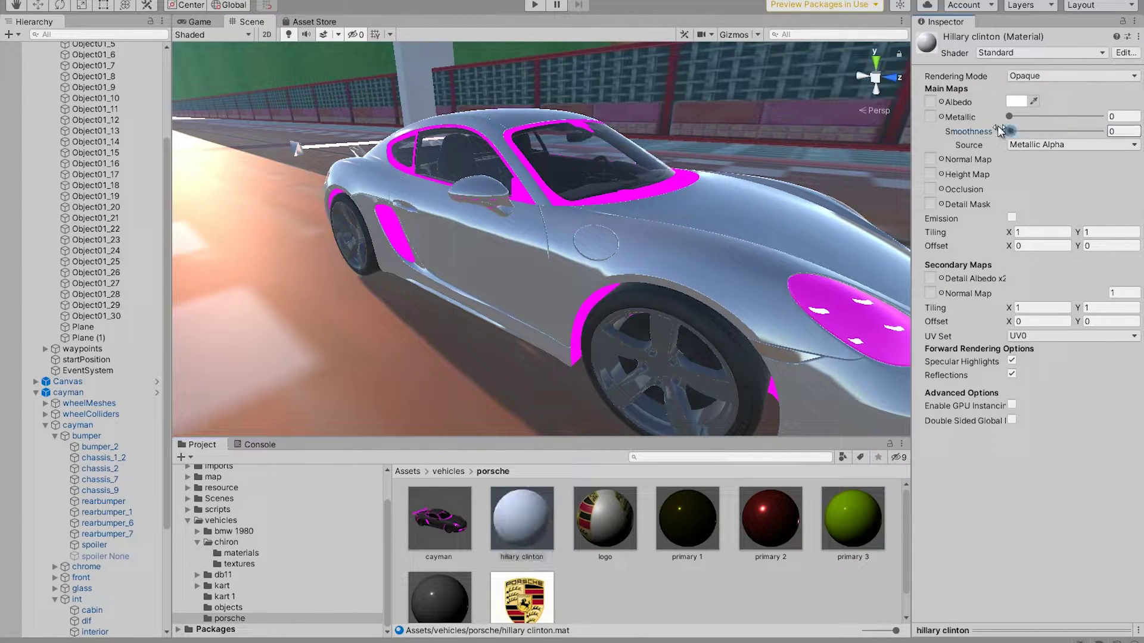
Set the material's albedo to dark grey (1D1D1D) and apply it to the magenta parts
{"action": "left_click", "coordinate": [1016, 102]}
{"action": "left_click_drag", "start_coordinate": [1038, 209], "coordinate": [1019, 243]}
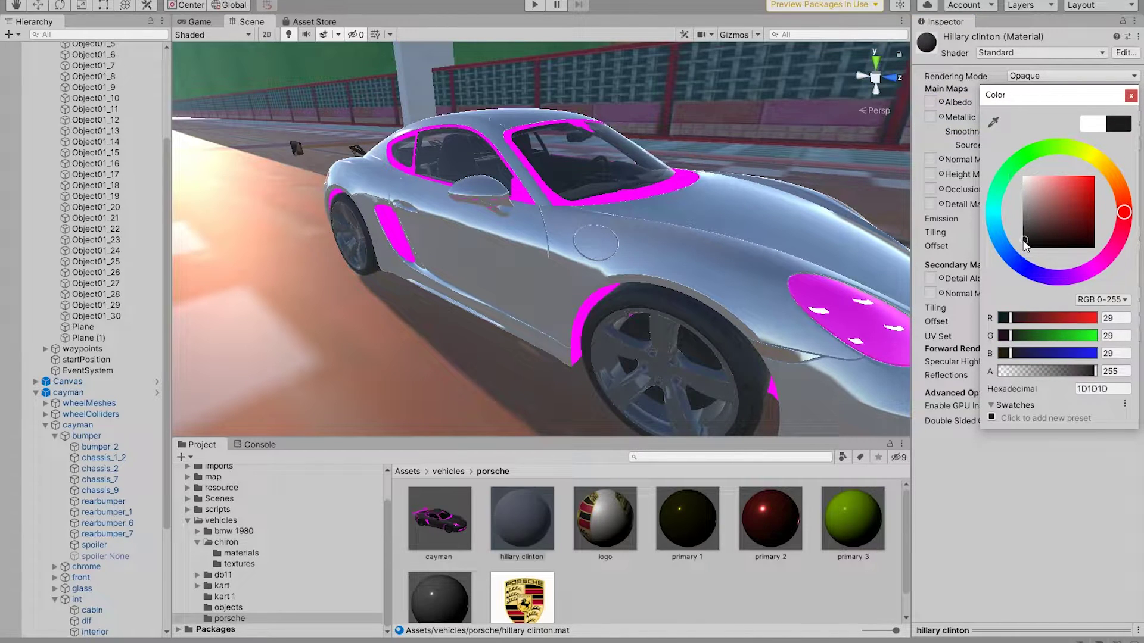
{"action": "left_click", "coordinate": [1131, 34]}
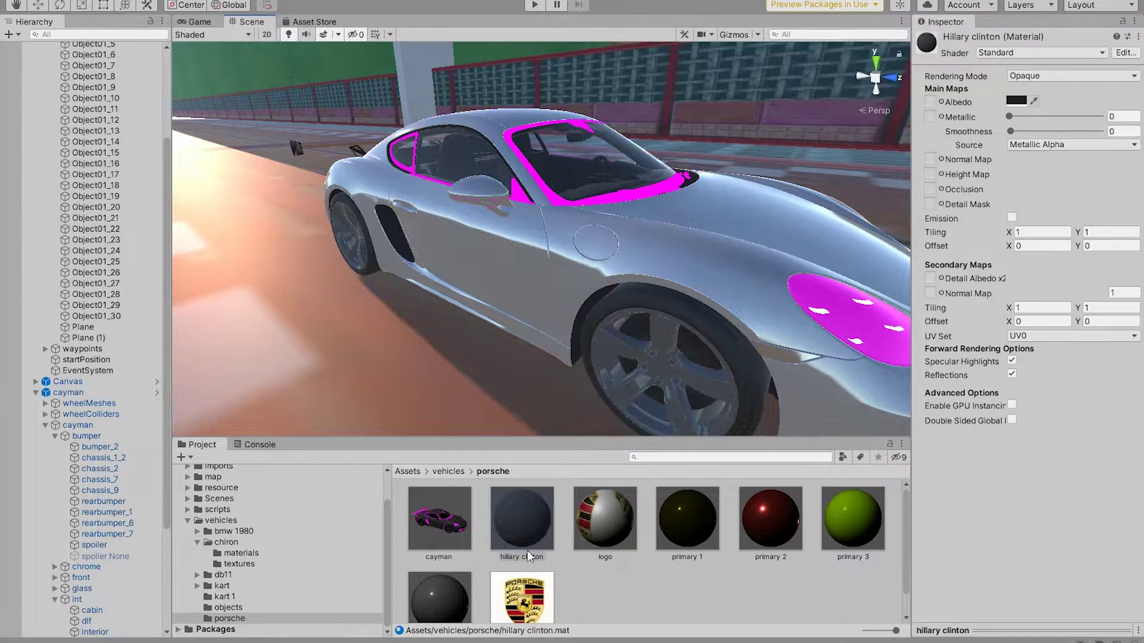
{"action": "mouse_move", "coordinate": [521, 519]}
{"action": "left_mouse_down"}
{"action": "mouse_move", "coordinate": [413, 180]}
{"action": "mouse_move", "coordinate": [404, 265]}
{"action": "mouse_move", "coordinate": [550, 233]}
{"action": "mouse_move", "coordinate": [324, 217]}
{"action": "left_mouse_up"}
{"action": "scroll", "coordinate": [405, 265], "scroll_direction": "down", "scroll_amount": 5}
Deactivate both cayman cars in the superMarioMap scene
{"action": "left_click", "coordinate": [58, 102]}
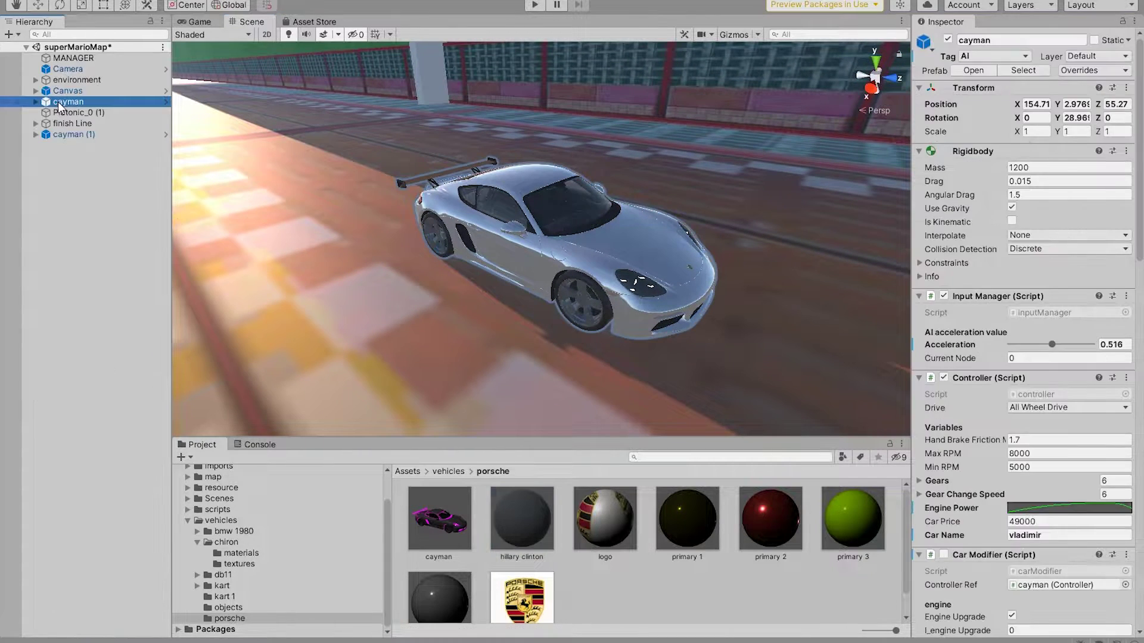
{"action": "left_click", "coordinate": [94, 134], "text": "ctrl"}
{"action": "left_click", "coordinate": [948, 41]}
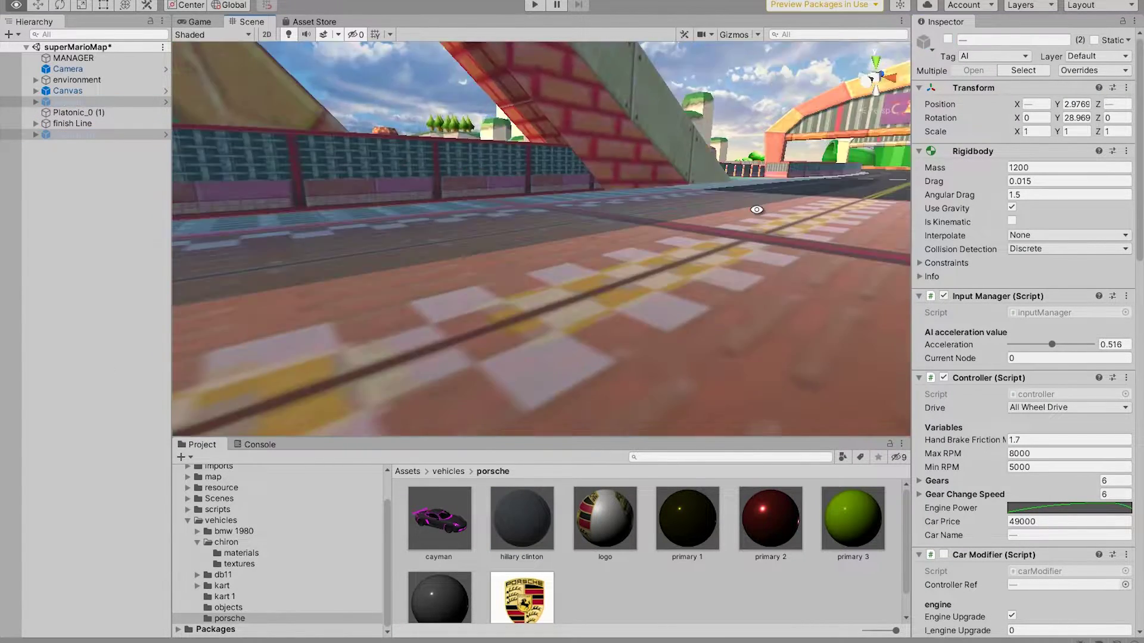
Play the superMarioMap race with the stats overlay closed and the game view maximized
{"action": "left_click", "coordinate": [535, 5]}
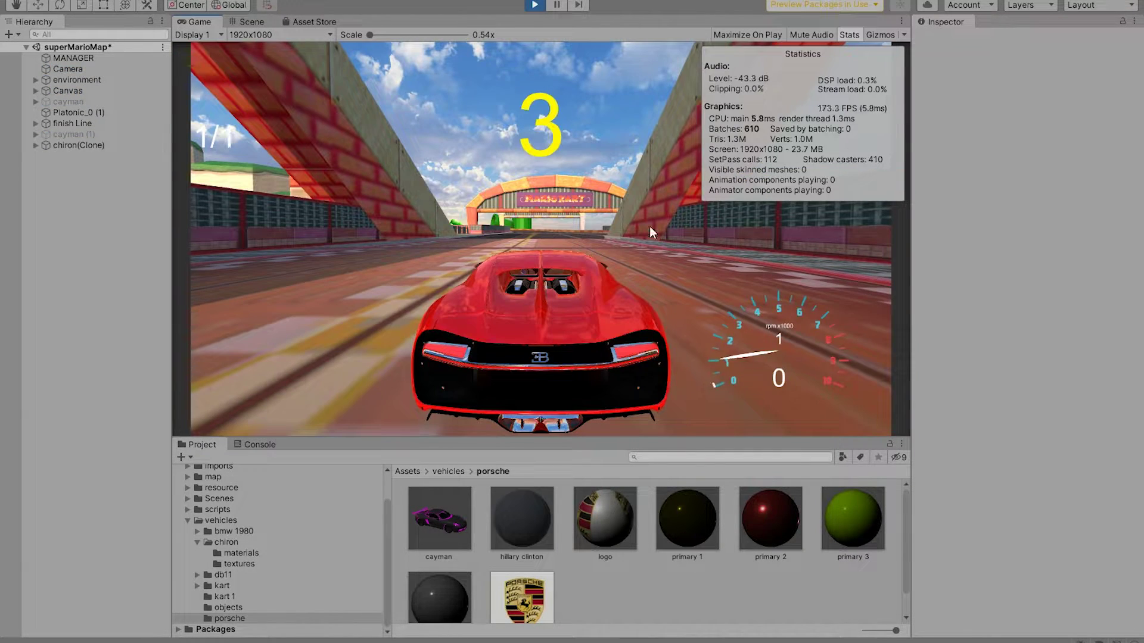
{"action": "left_click", "coordinate": [839, 41]}
{"action": "right_click", "coordinate": [211, 20]}
{"action": "left_click", "coordinate": [246, 63]}
Drive the car through the first left curves, along the tunnel straight and back onto asphalt
{"action": "key", "text": "w"}
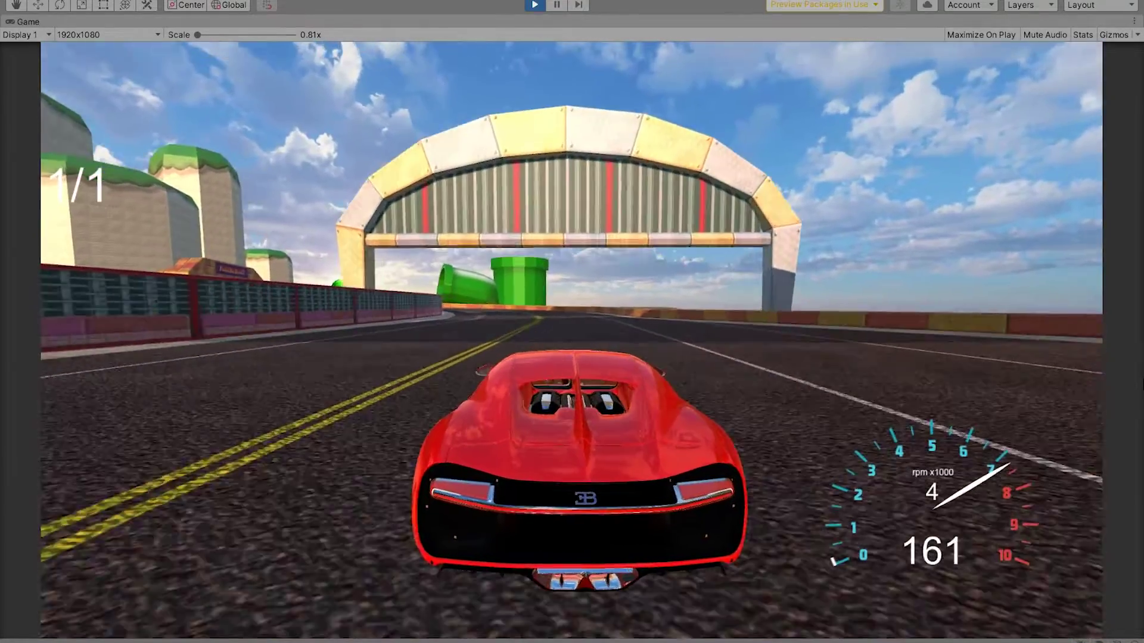
{"action": "key", "text": "Left"}
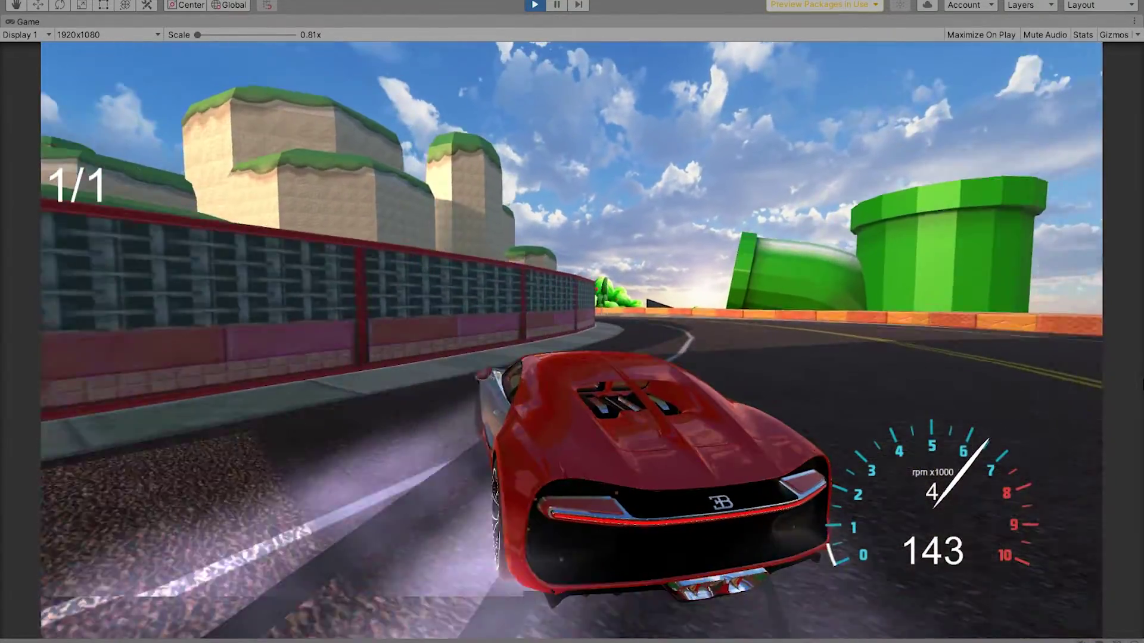
{"action": "key", "text": "Left"}
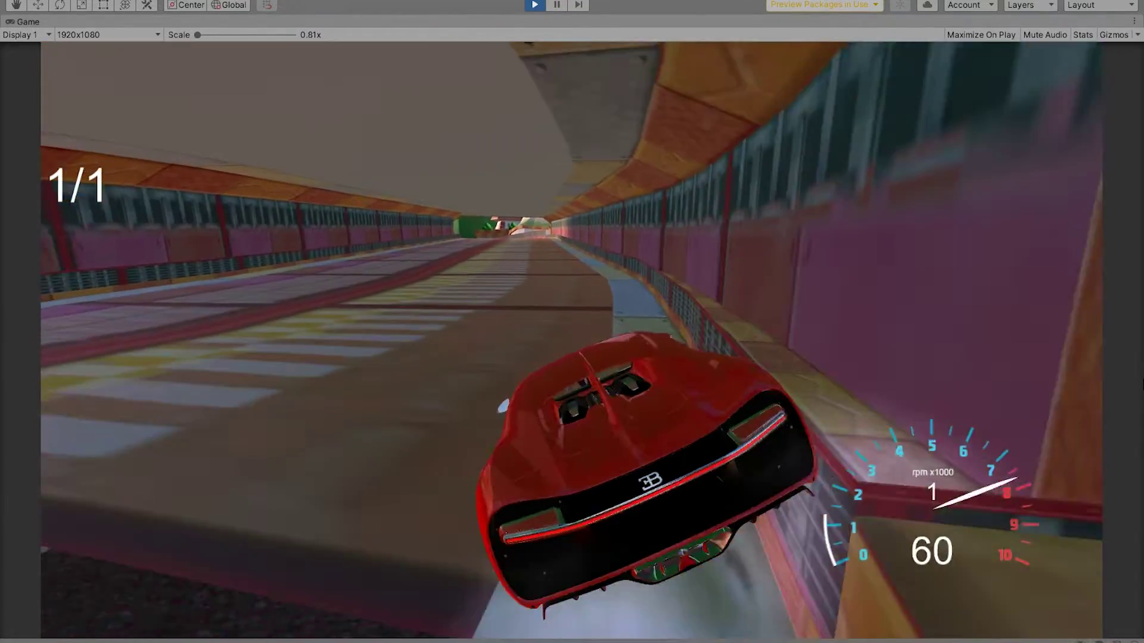
{"action": "key", "text": "Up"}
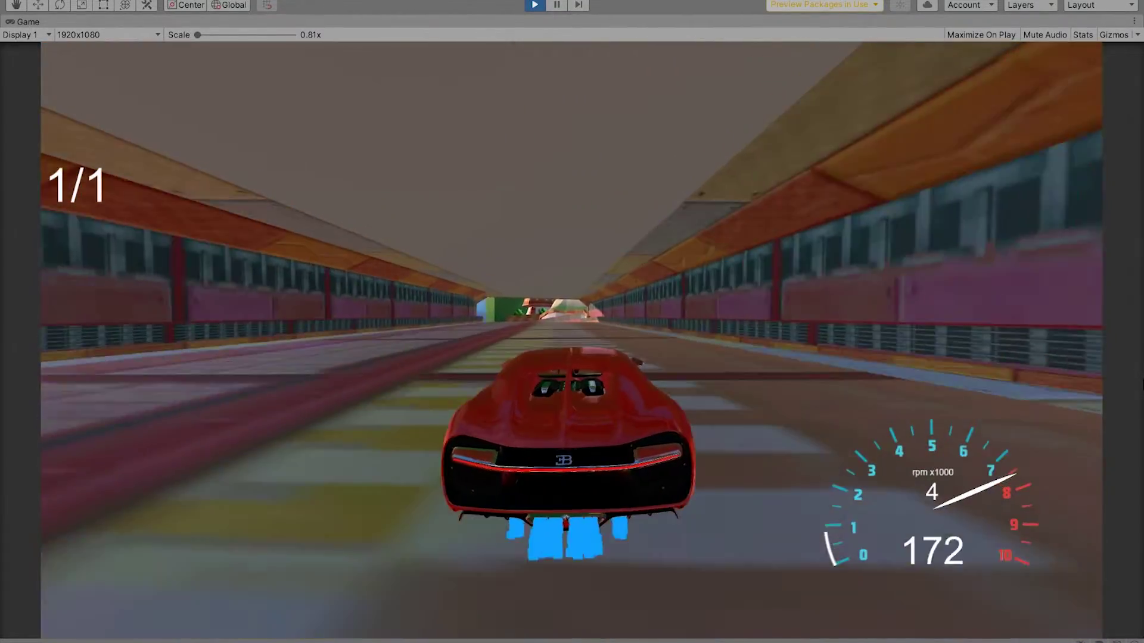
{"action": "key", "text": "Left"}
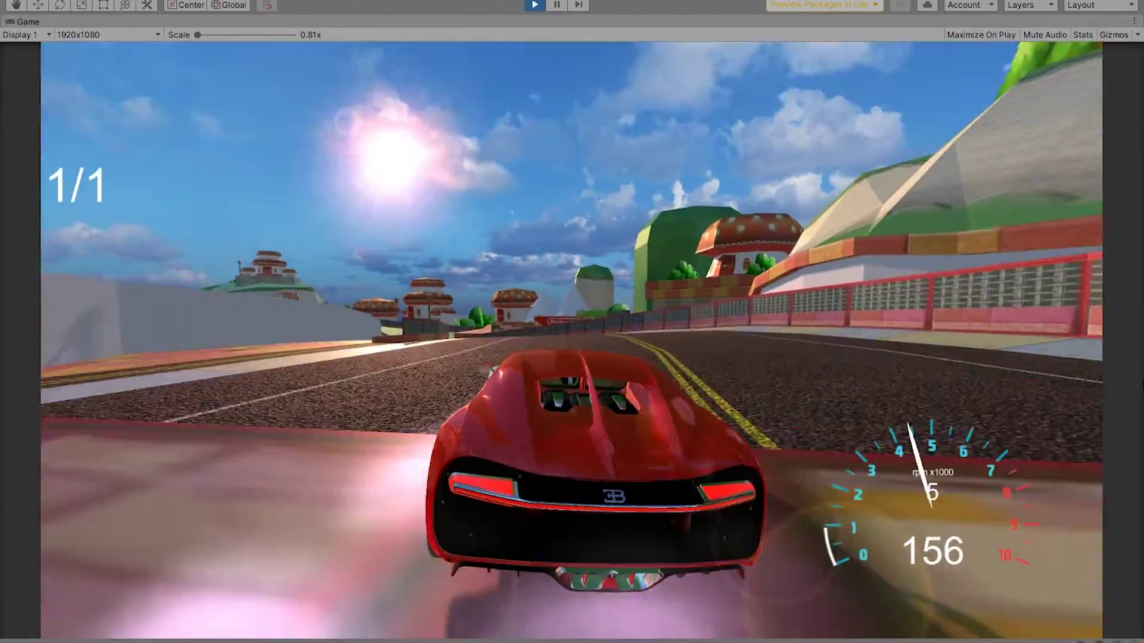
{"action": "key", "text": "Up"}
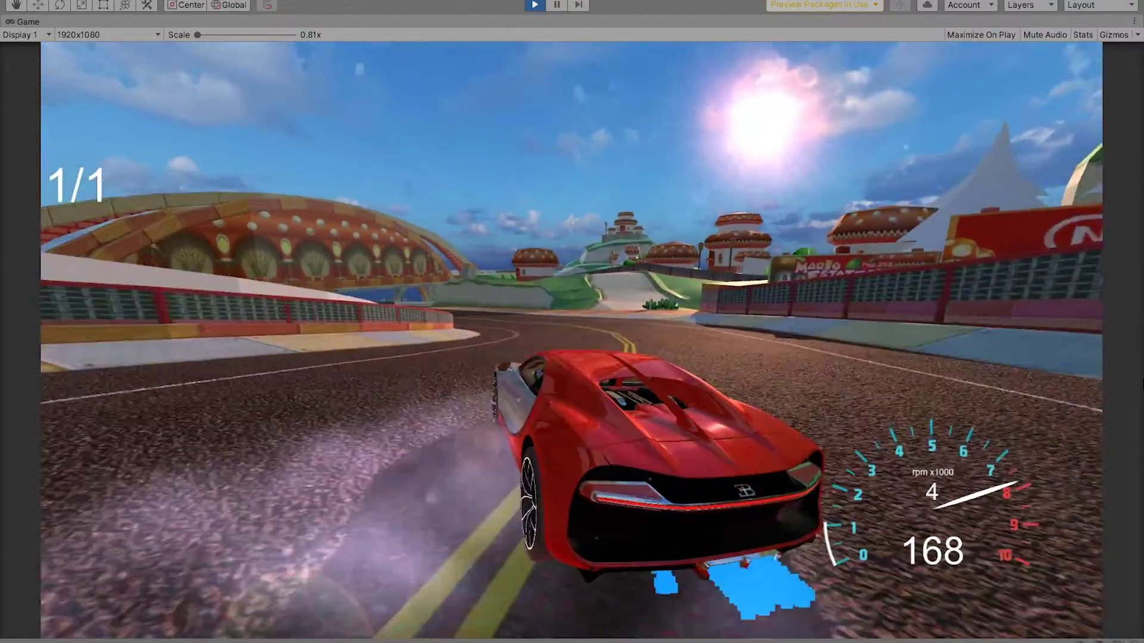
{"action": "key", "text": "Right"}
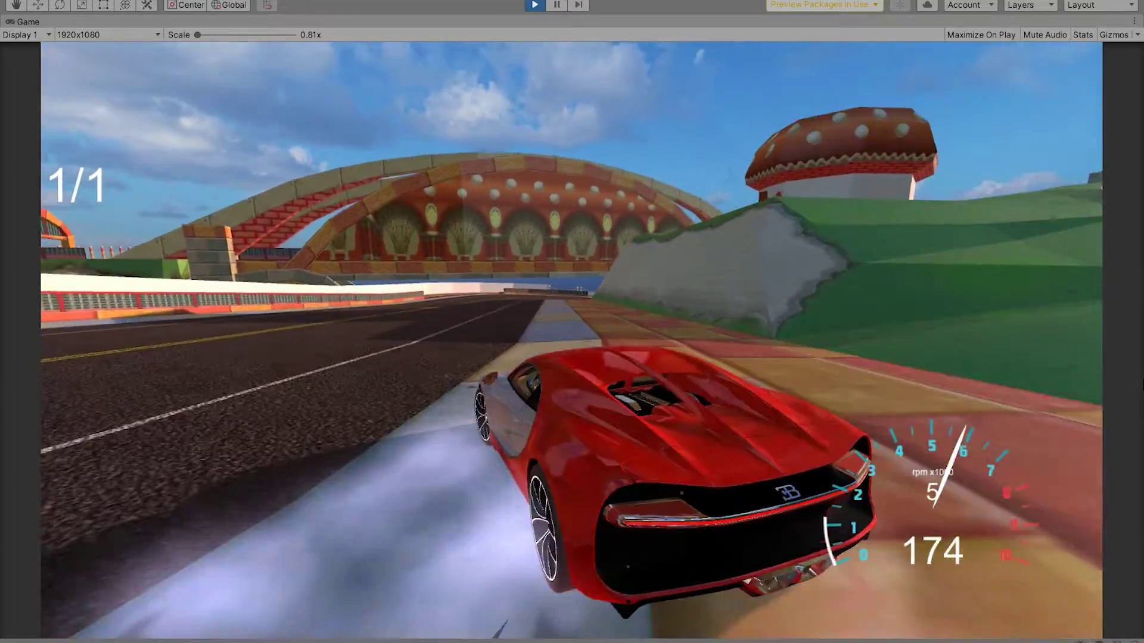
{"action": "key", "text": "Left"}
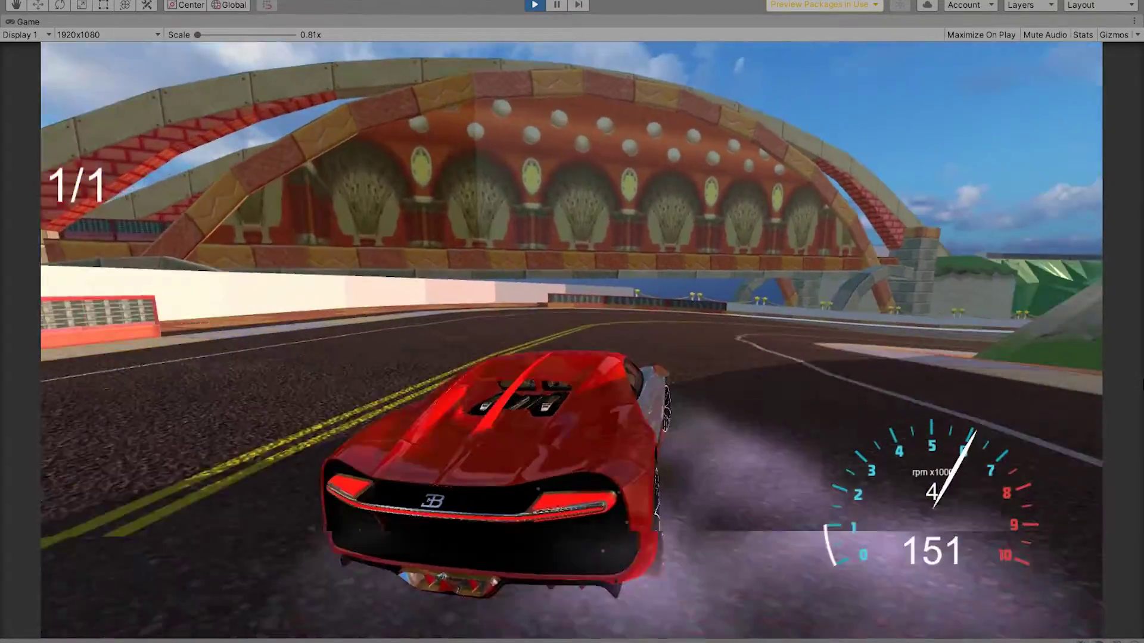
Drive through the curving tunnel, onto the road toward the arches, and stop
{"action": "key", "text": "Right"}
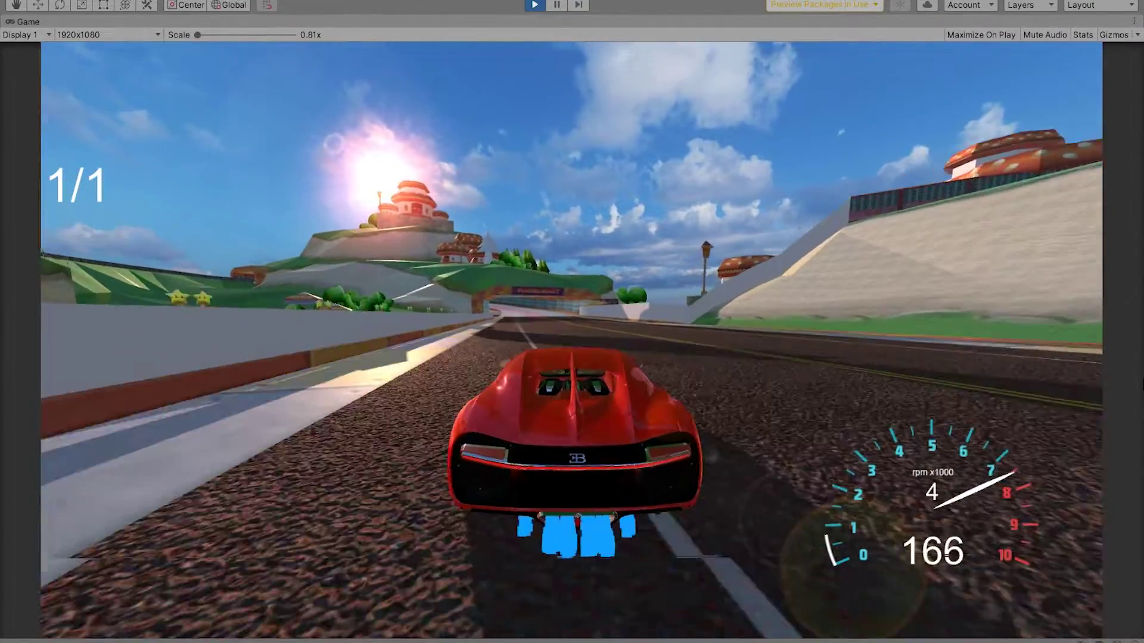
{"action": "key", "text": "Left"}
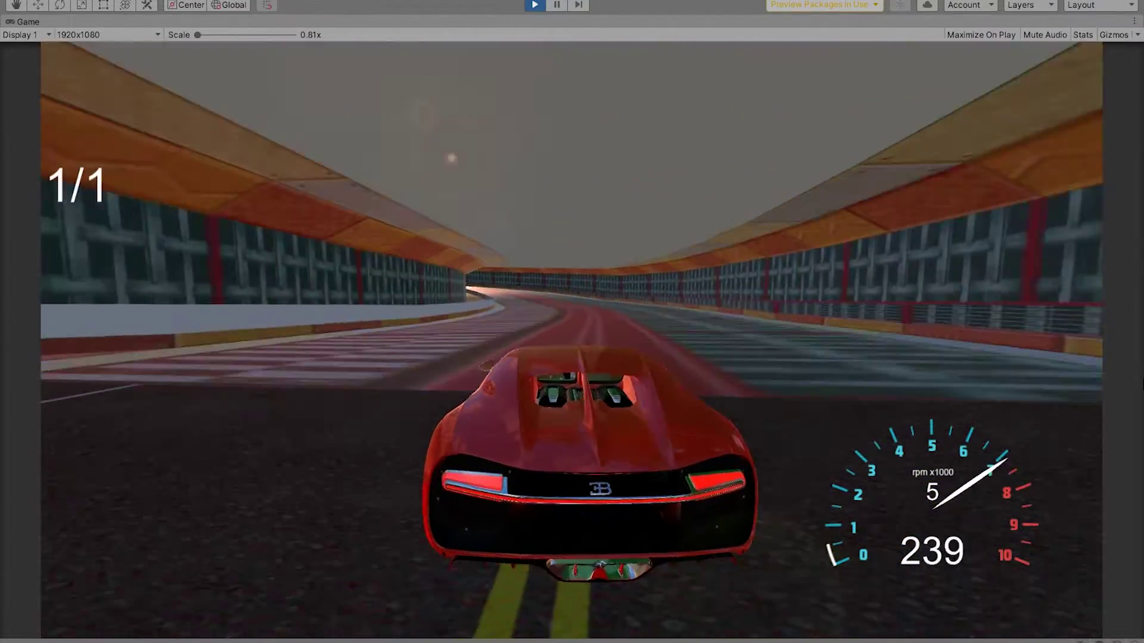
{"action": "key", "text": "Left"}
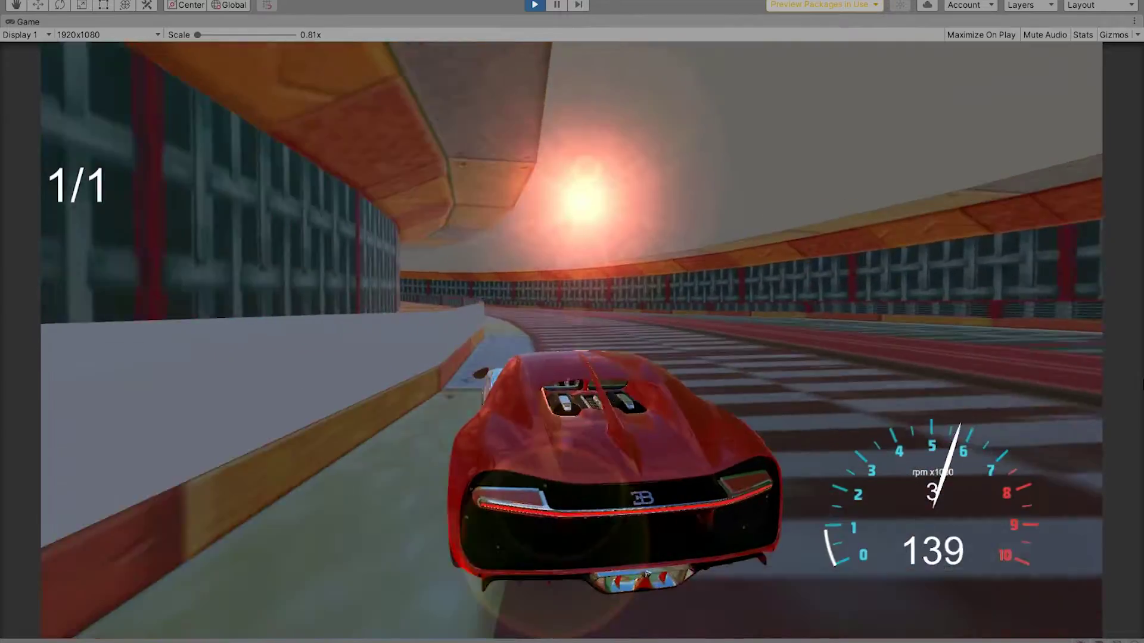
{"action": "key", "text": "Left"}
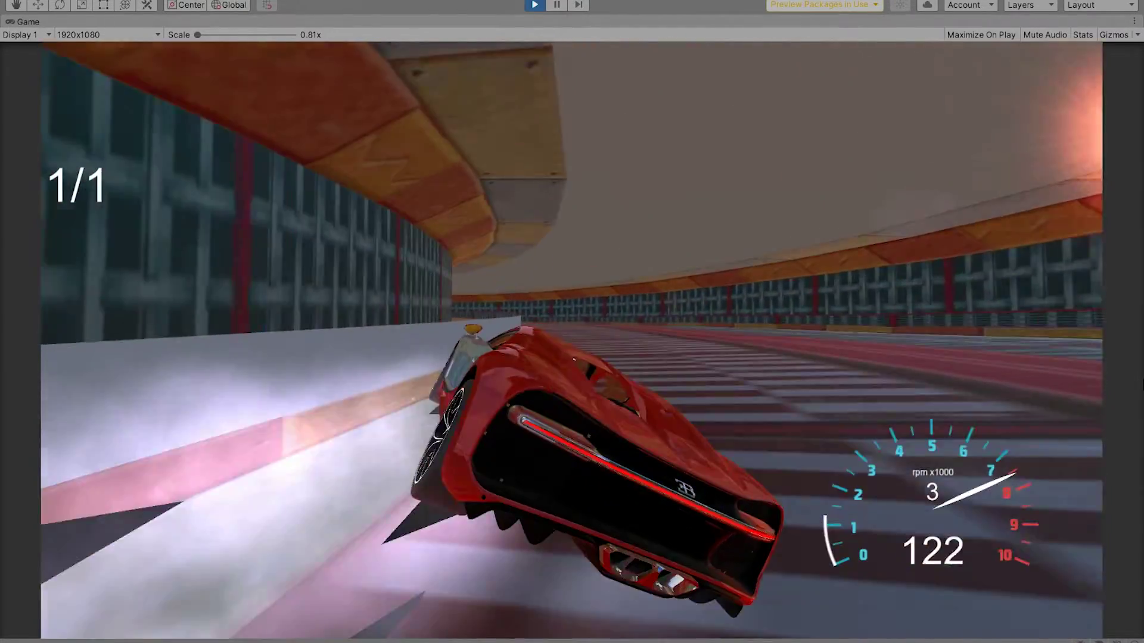
{"action": "key", "text": "Right"}
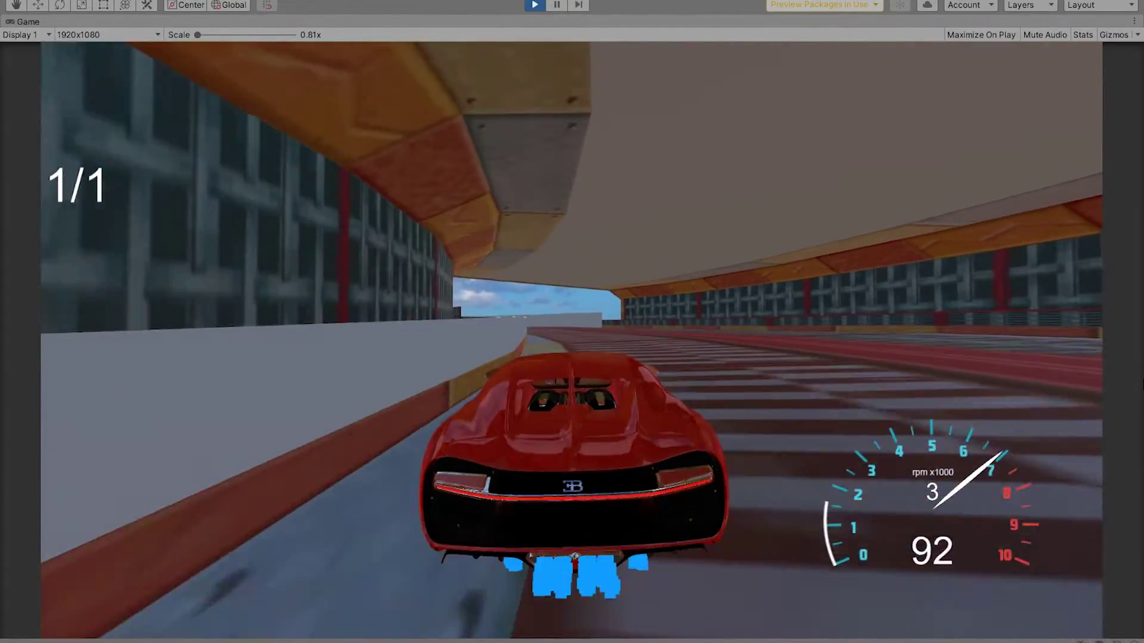
{"action": "key", "text": "Right"}
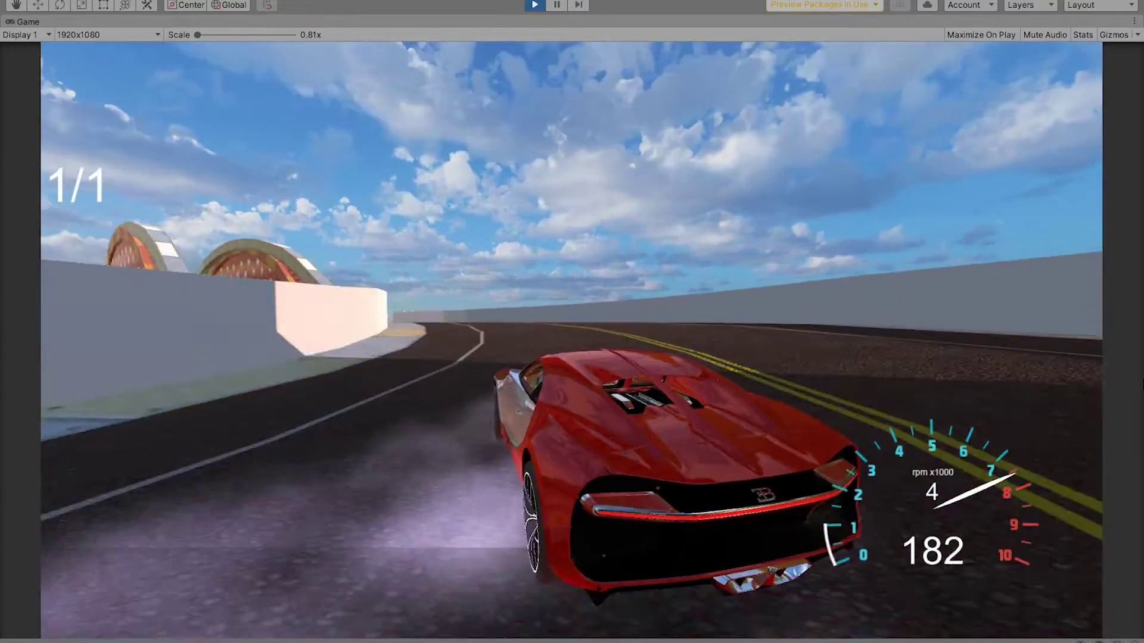
{"action": "key", "text": "Left"}
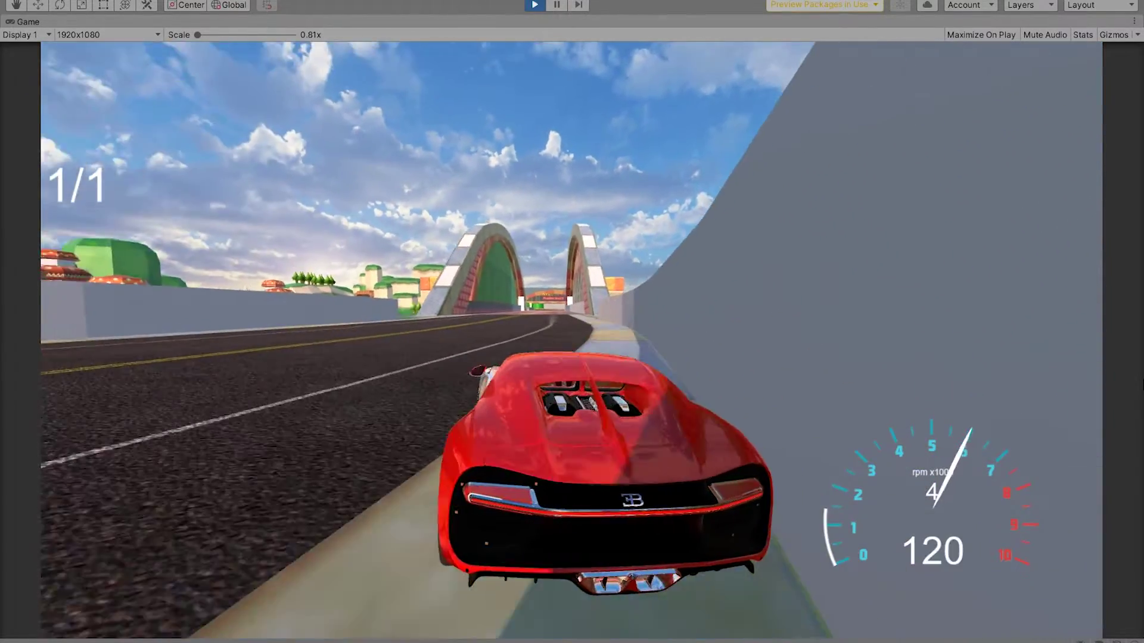
{"action": "key", "text": "Left"}
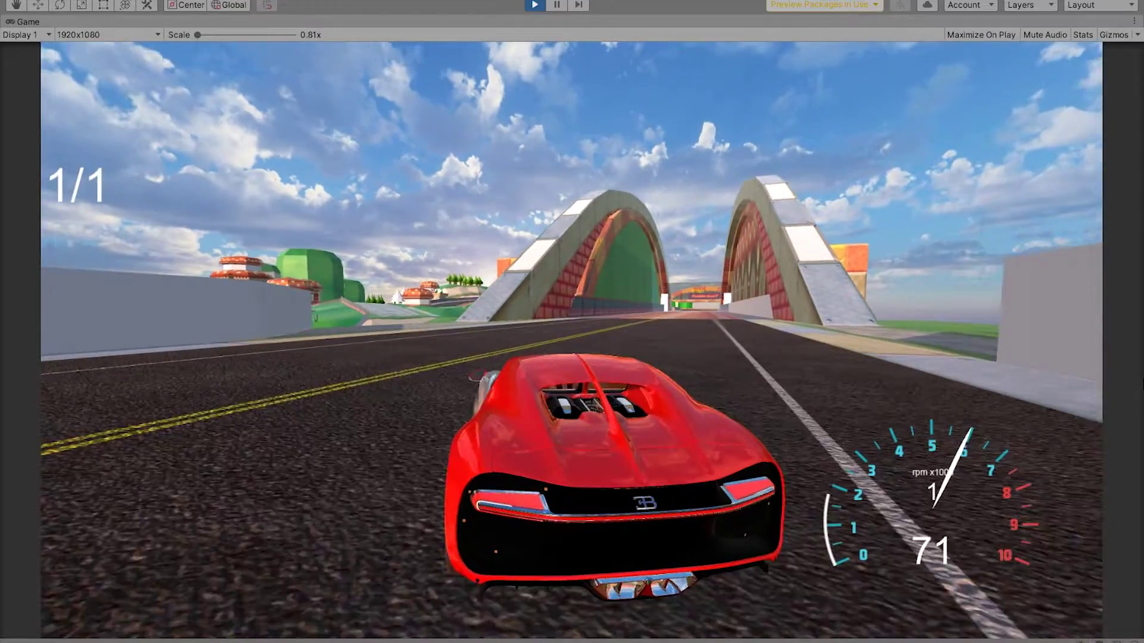
{"action": "key", "text": "Down"}
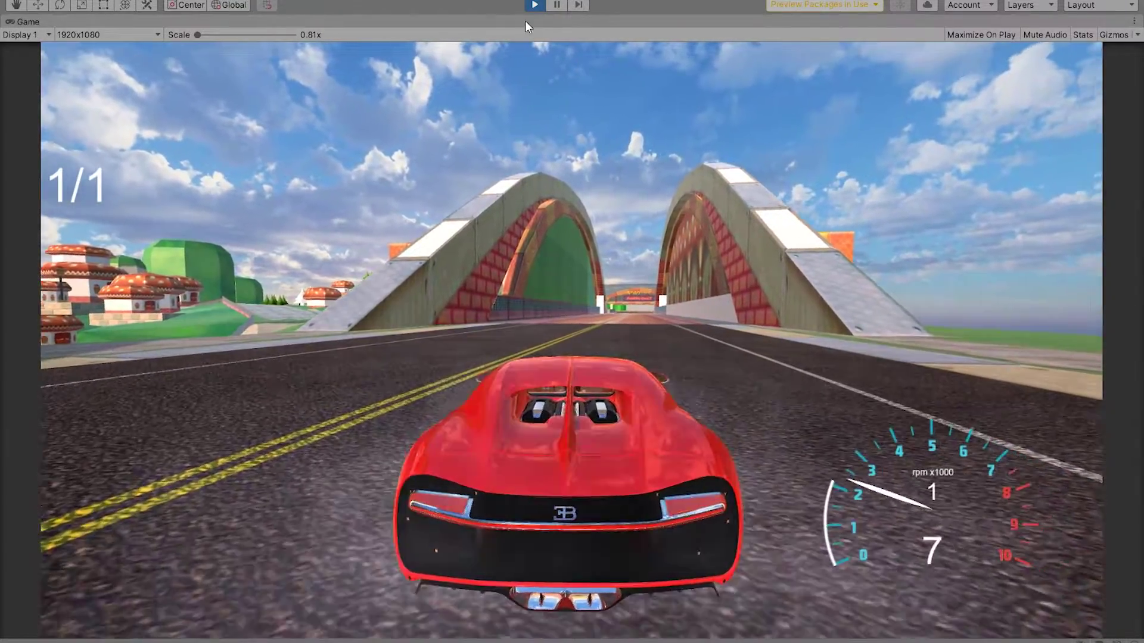
Stop Play mode and confirm Build Settings lists awakeScene and superMarioMap
{"action": "left_click", "coordinate": [534, 5]}
{"action": "left_click", "coordinate": [40, 1]}
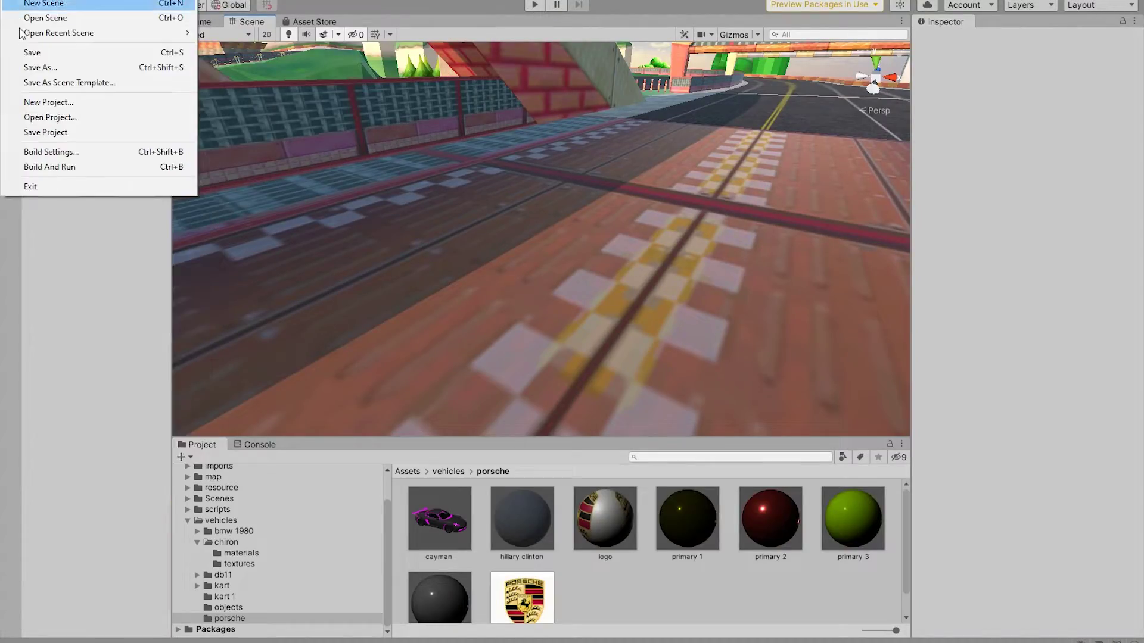
{"action": "left_click", "coordinate": [18, 152]}
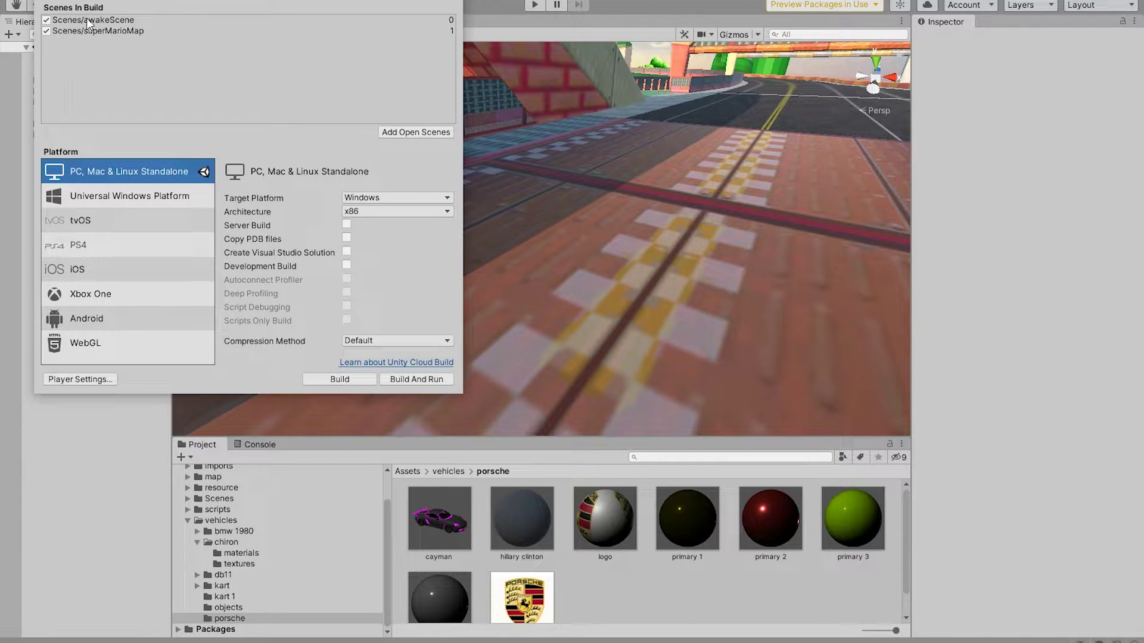
{"action": "left_click", "coordinate": [444, 9]}
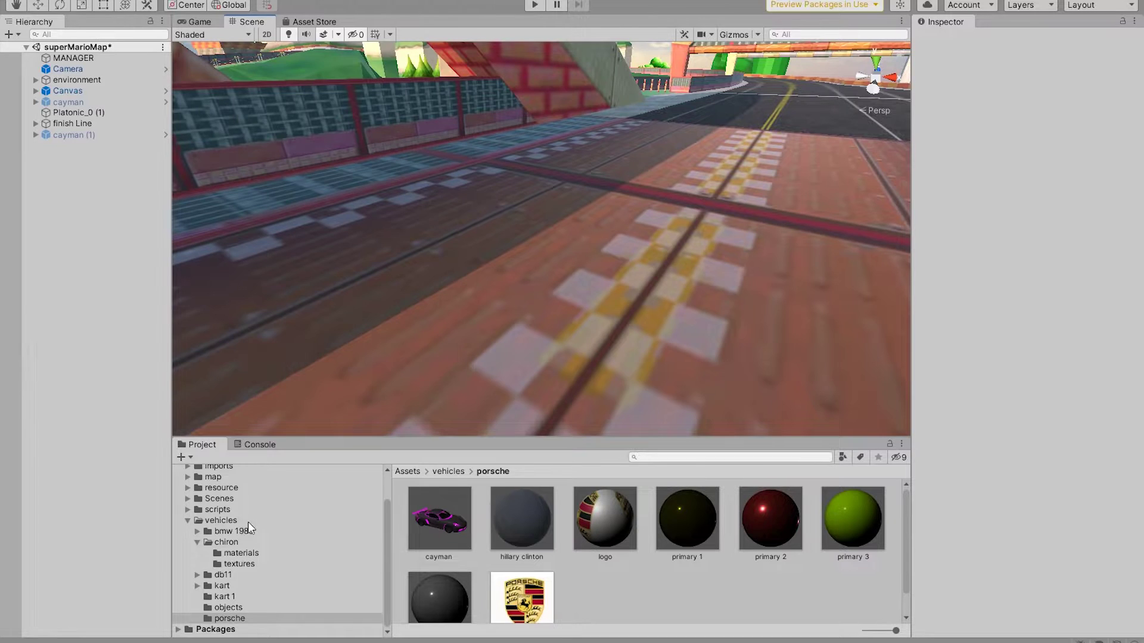
{"action": "scroll", "coordinate": [206, 537], "scroll_direction": "up", "scroll_amount": 2}
Open and briefly play awakeScene, then open the Manager object's awakeManager script
{"action": "left_click", "coordinate": [219, 535]}
{"action": "double_click", "coordinate": [853, 518]}
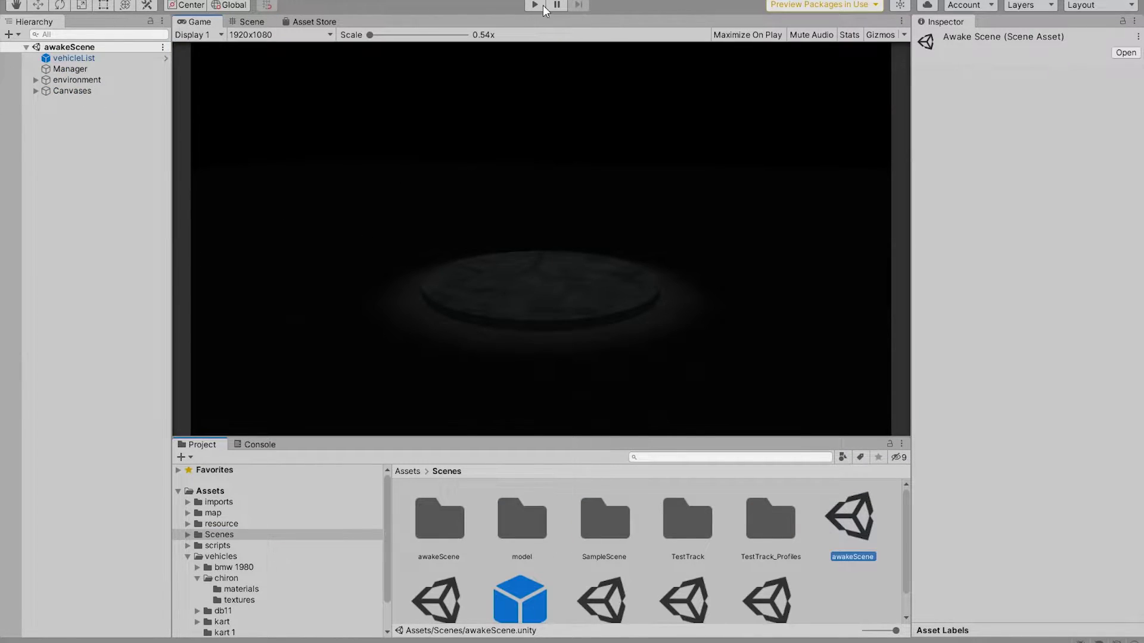
{"action": "left_click", "coordinate": [533, 6]}
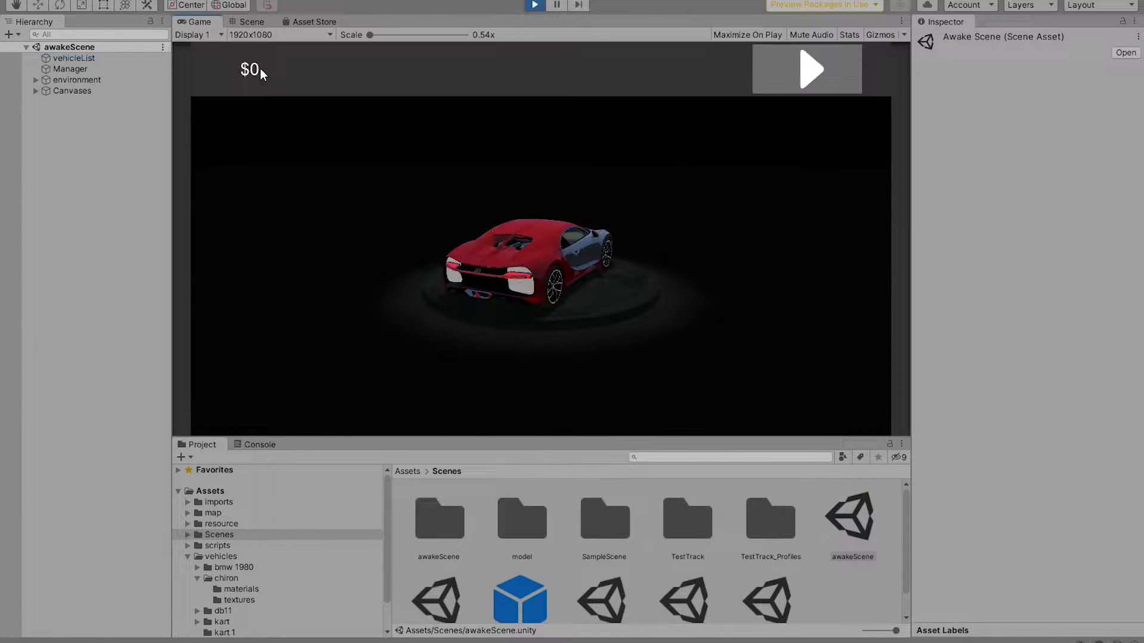
{"action": "key", "text": "ctrl+p"}
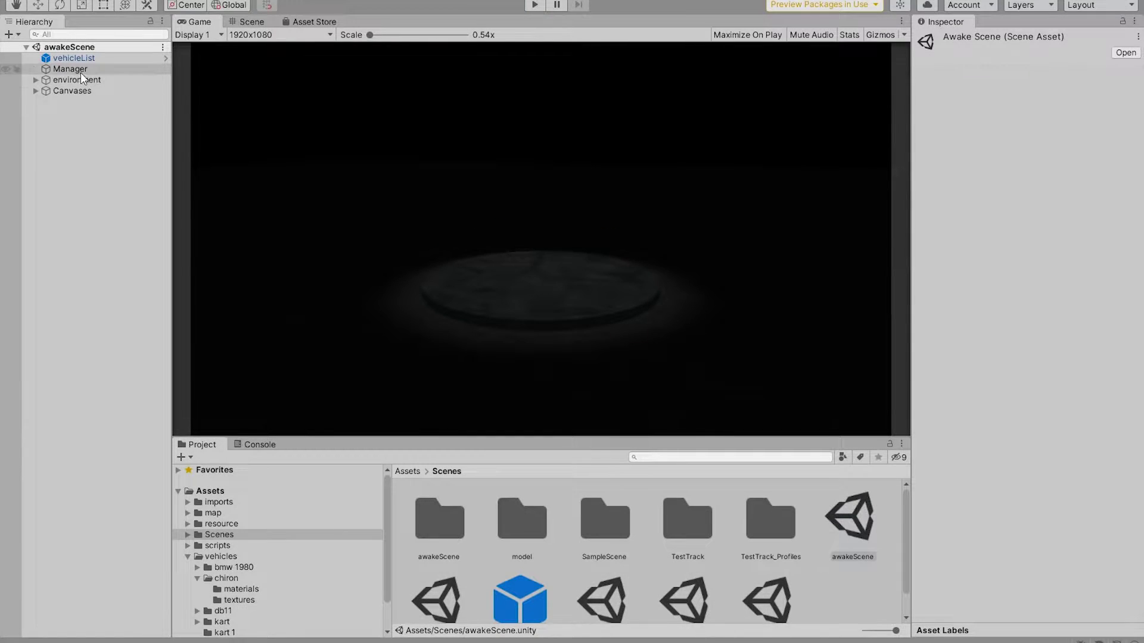
{"action": "left_click", "coordinate": [69, 68]}
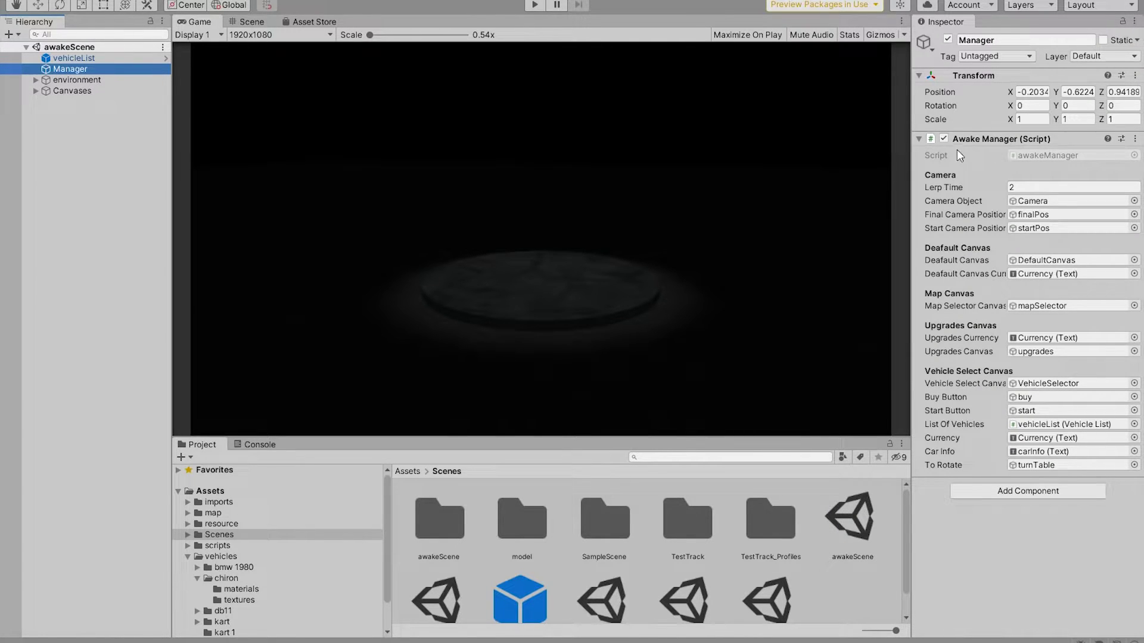
{"action": "double_click", "coordinate": [1064, 158]}
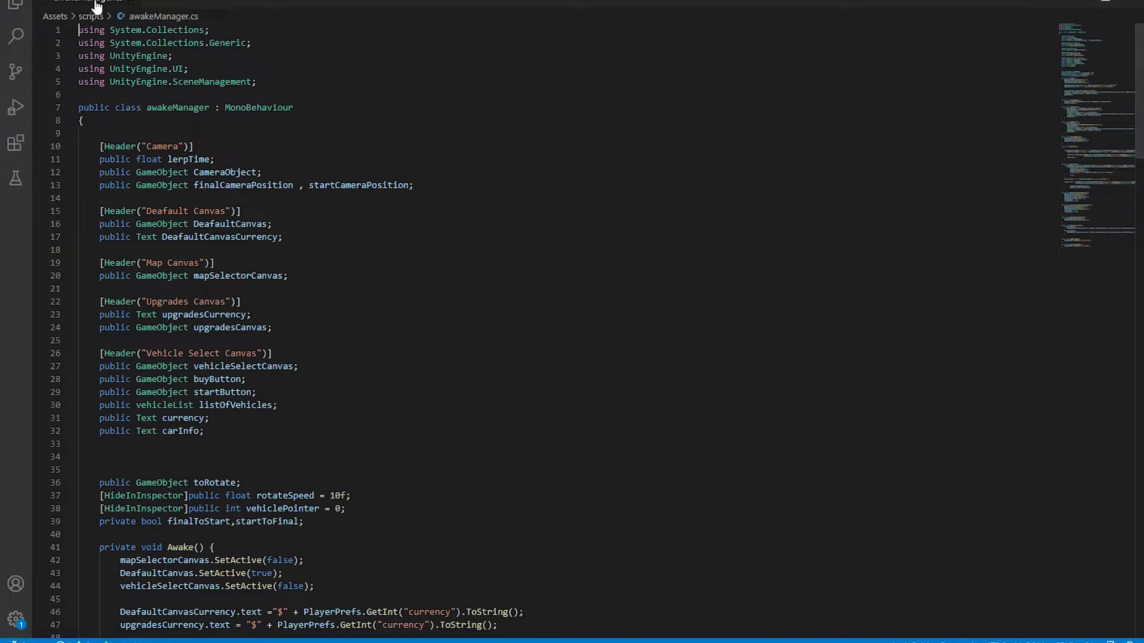
{"action": "scroll", "coordinate": [282, 357], "scroll_direction": "down", "scroll_amount": 4}
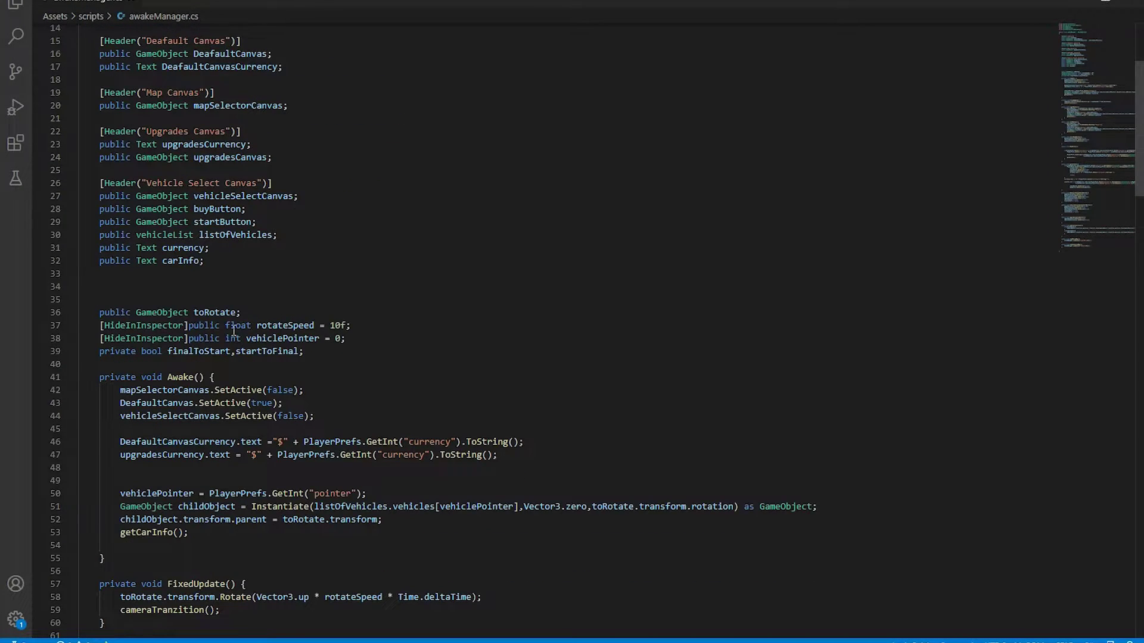
{"action": "scroll", "coordinate": [299, 338], "scroll_direction": "down", "scroll_amount": 4}
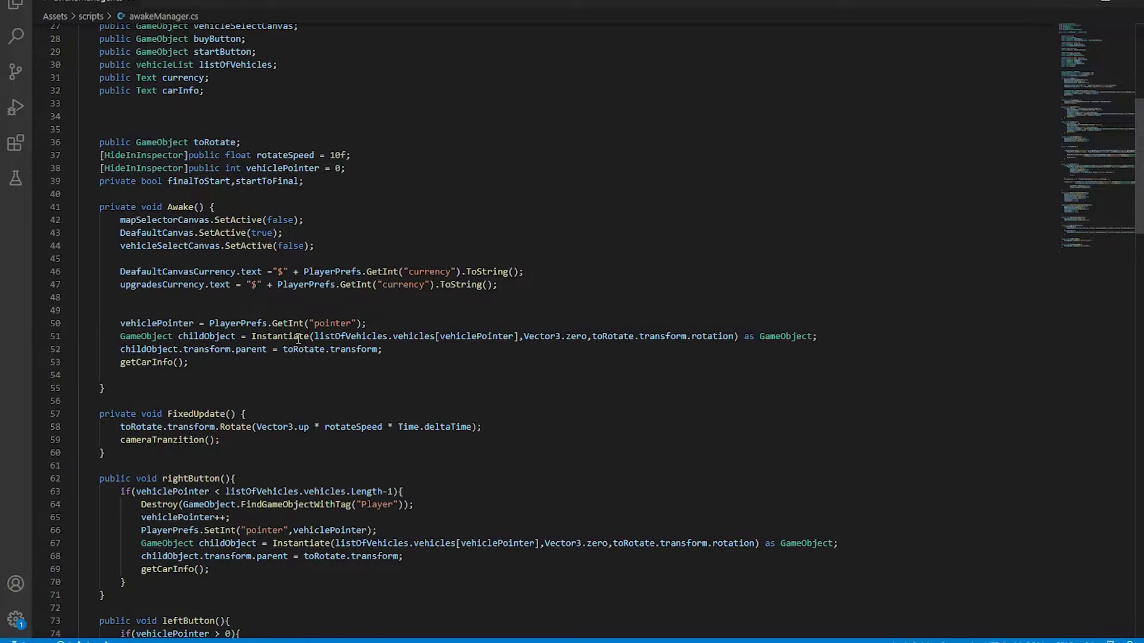
Examine the PlayerPrefs.GetInt currency lookup on line 46 of awakeManager.cs
{"action": "double_click", "coordinate": [424, 272]}
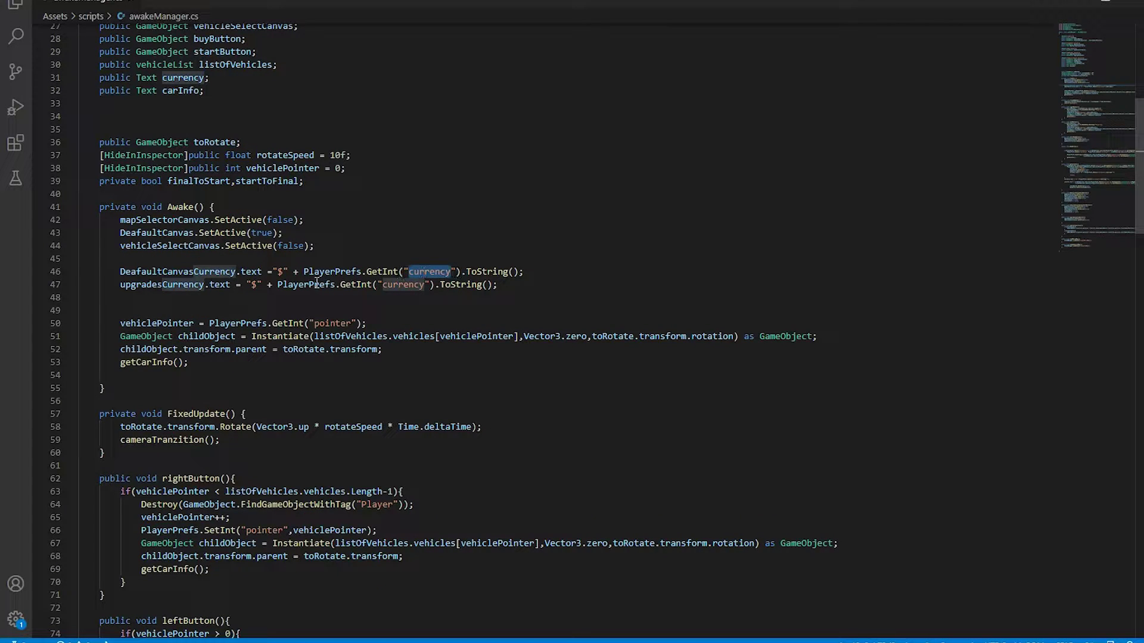
{"action": "left_click_drag", "start_coordinate": [304, 272], "coordinate": [333, 272]}
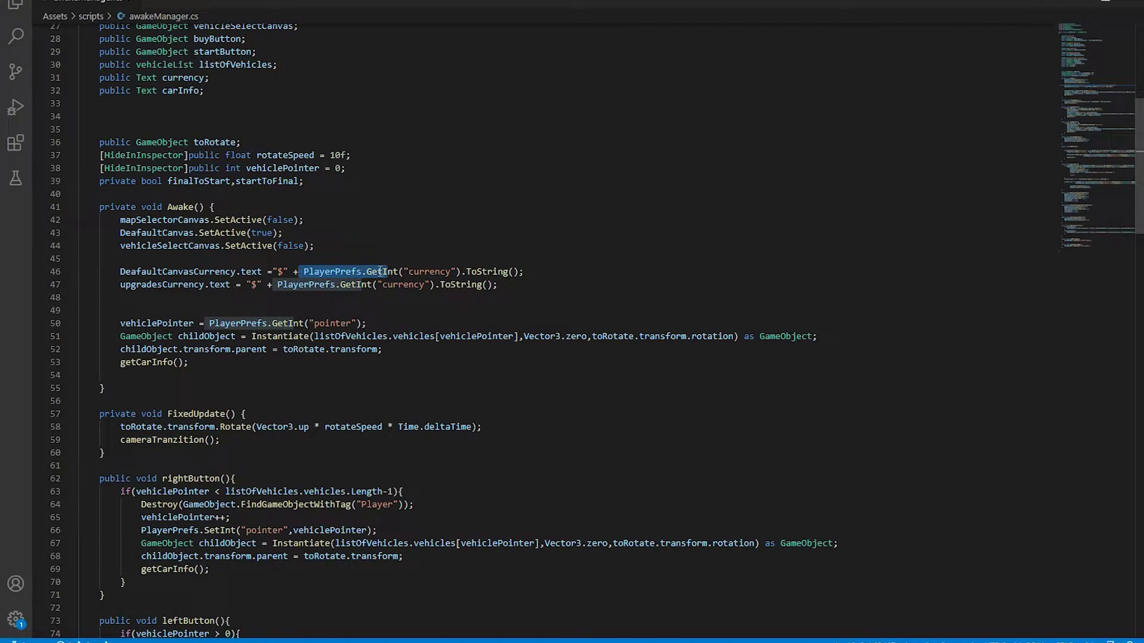
{"action": "double_click", "coordinate": [386, 272]}
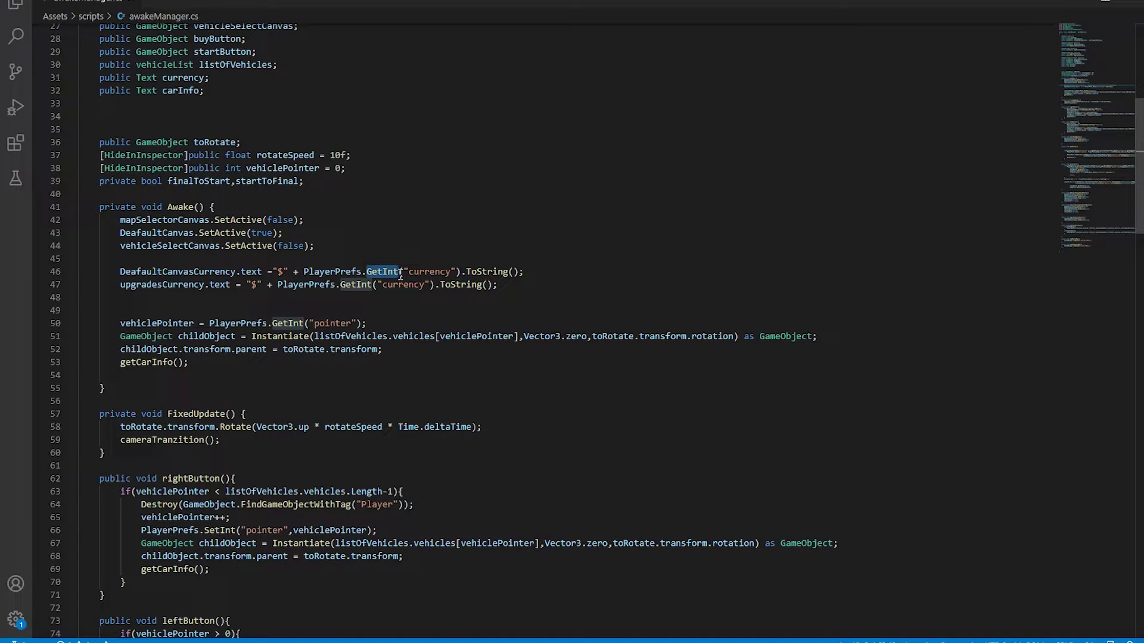
{"action": "left_click_drag", "start_coordinate": [333, 270], "coordinate": [511, 275]}
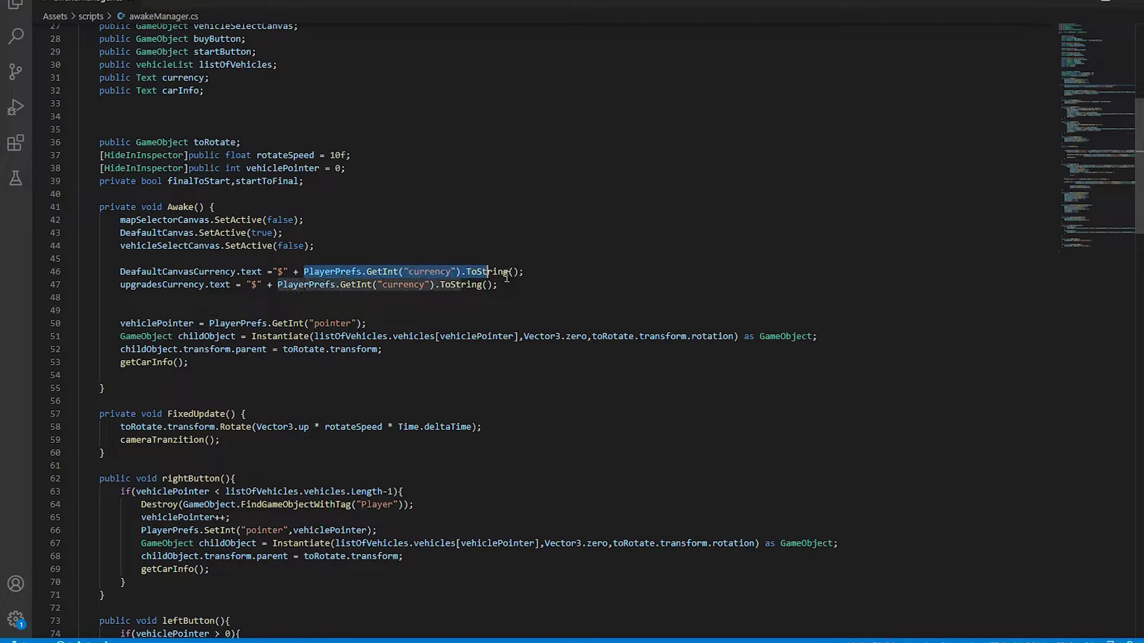
{"action": "left_click", "coordinate": [368, 310]}
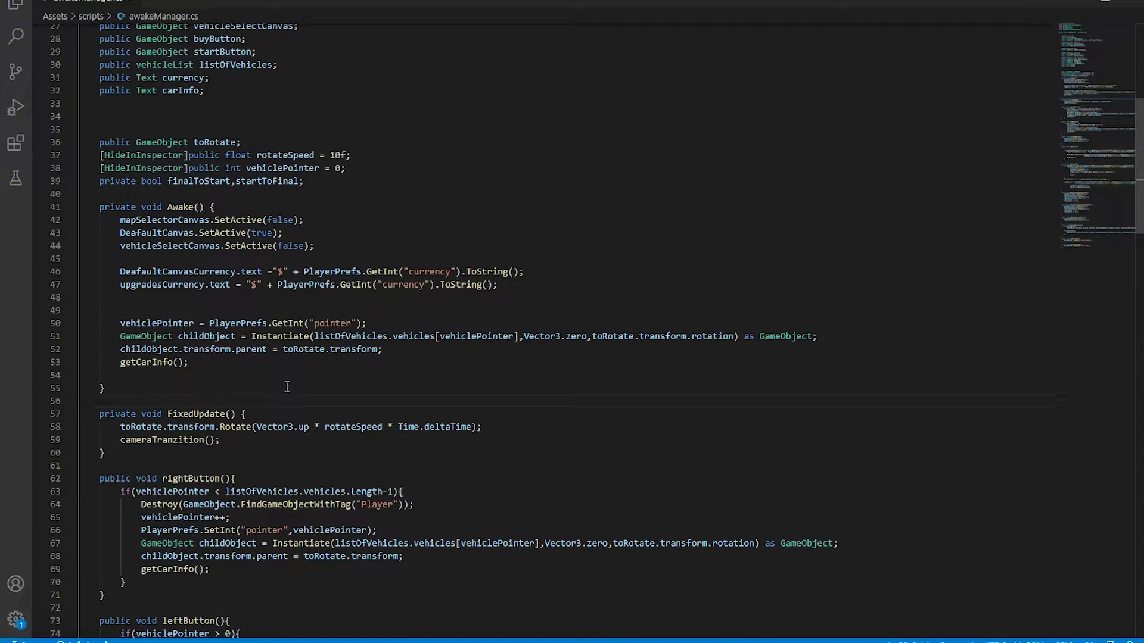
{"action": "key", "text": "Return"}
{"action": "key", "text": "Return"}
{"action": "type", "text": "start"}
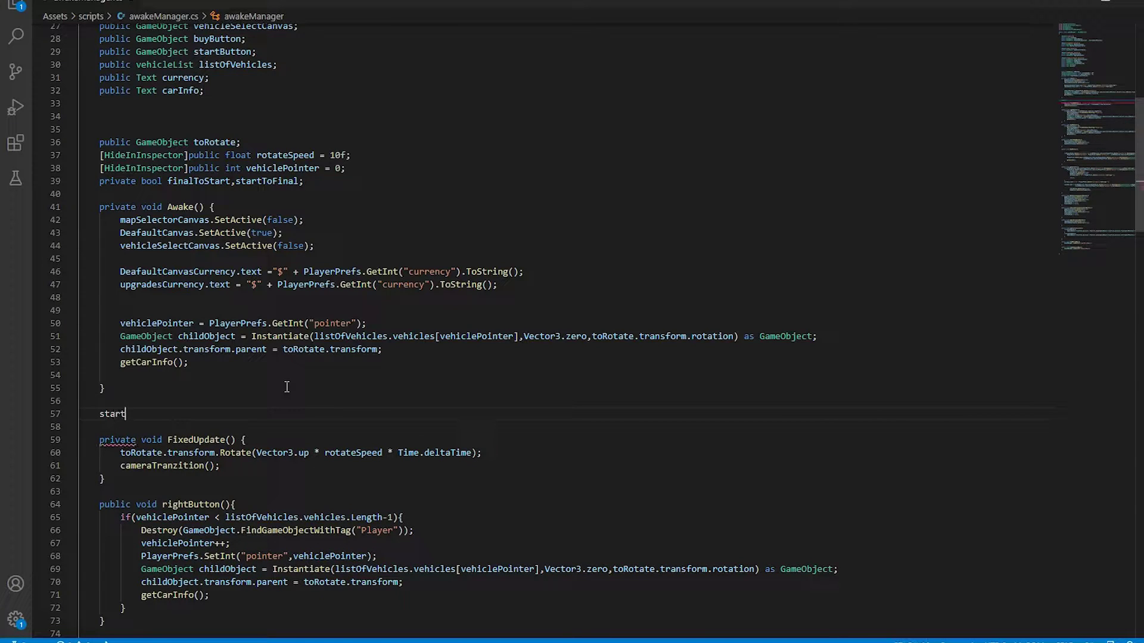
{"action": "key", "text": "Return"}
{"action": "scroll", "coordinate": [224, 375], "scroll_direction": "down", "scroll_amount": 2}
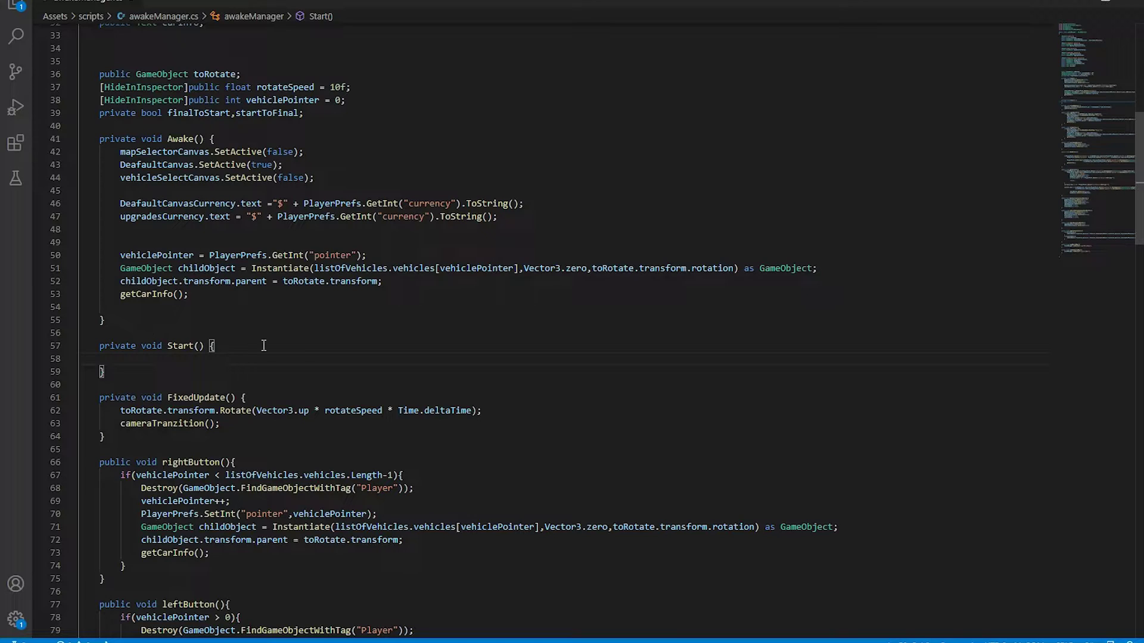
{"action": "type", "text": "playerPrefs.setInt("}
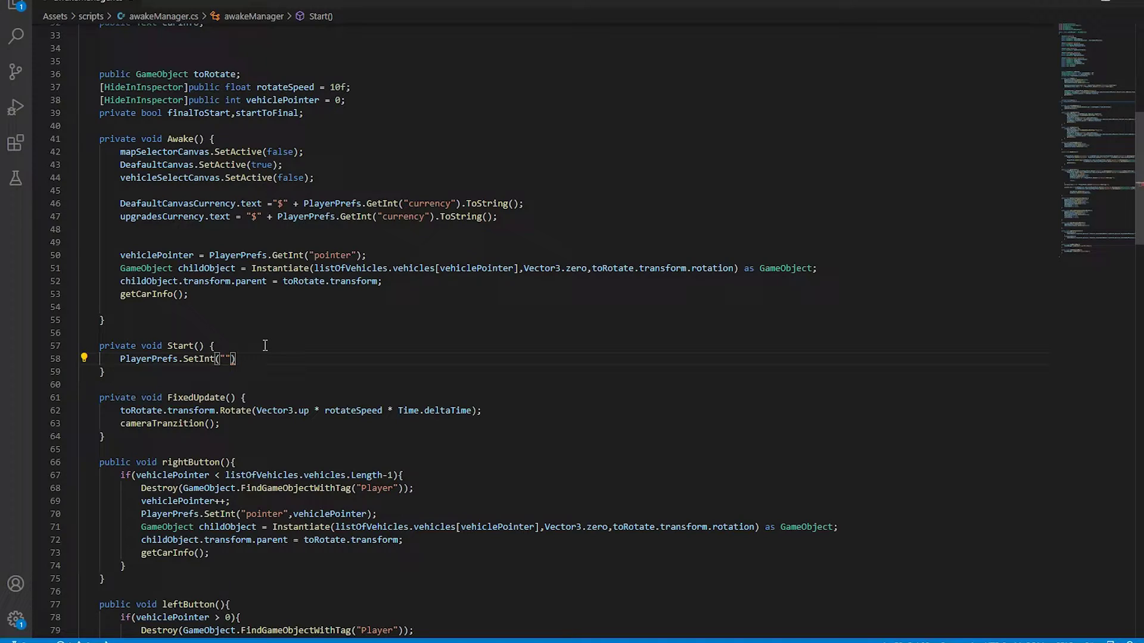
{"action": "double_click", "coordinate": [412, 203]}
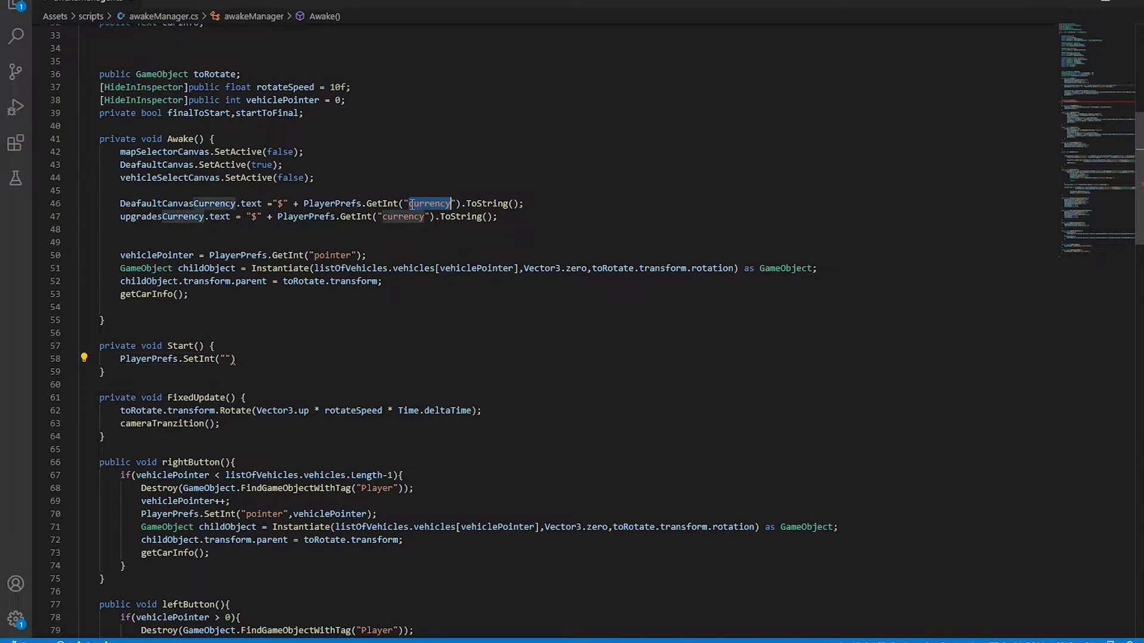
{"action": "left_click", "coordinate": [223, 360]}
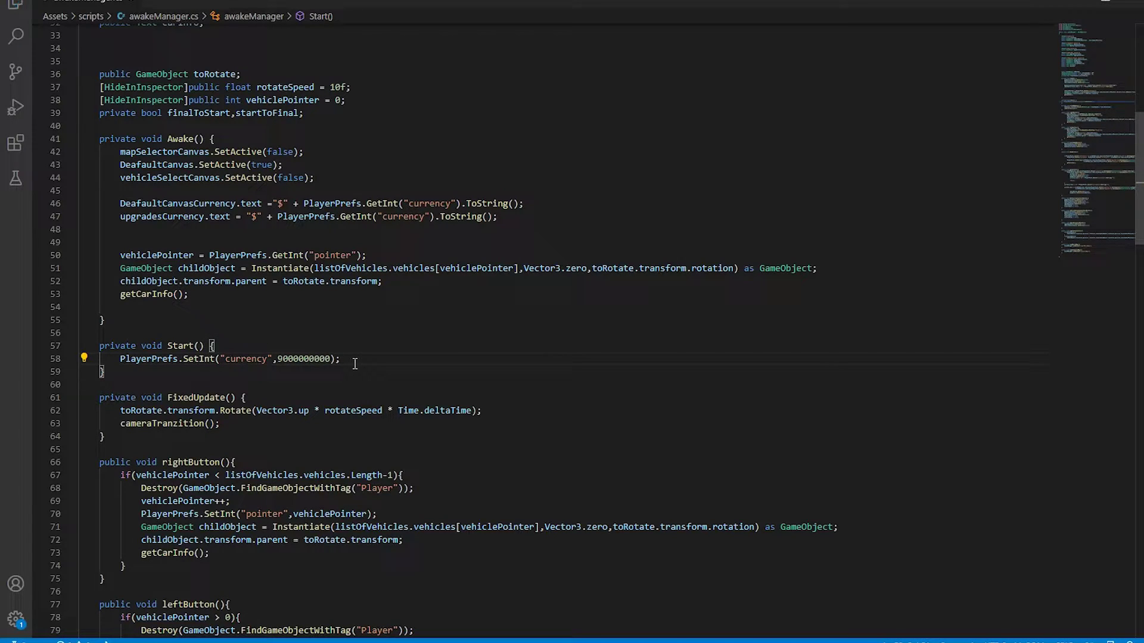
{"action": "key", "text": "alt+Tab"}
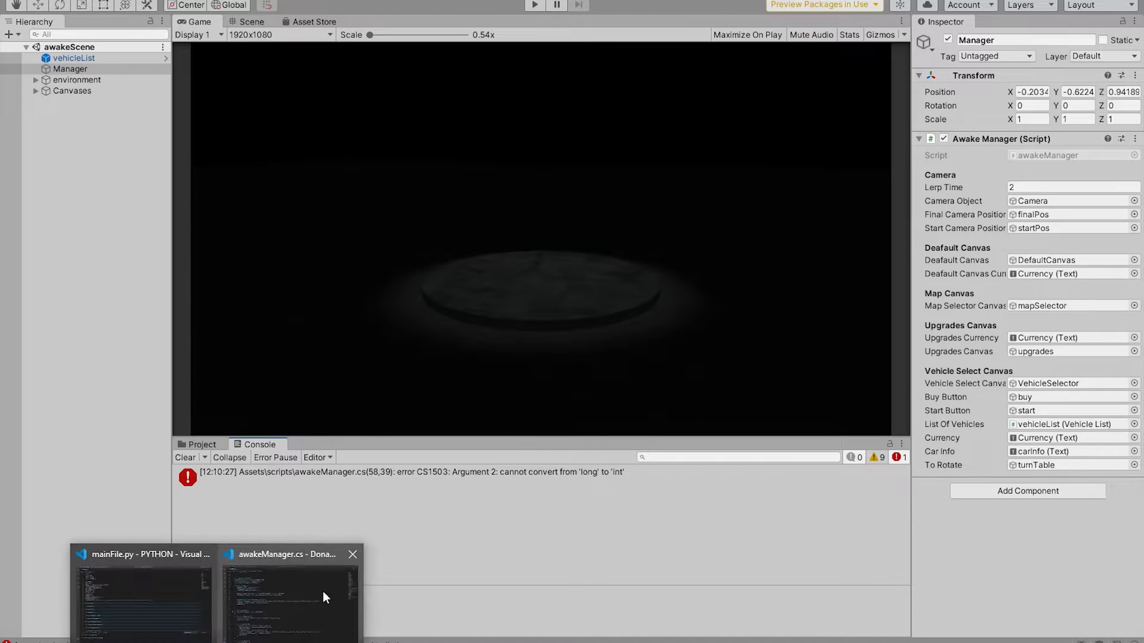
Fix the long-to-int error in the script, then play to see the $9000000 balance
{"action": "left_click", "coordinate": [323, 592]}
{"action": "key", "text": "alt+Tab"}
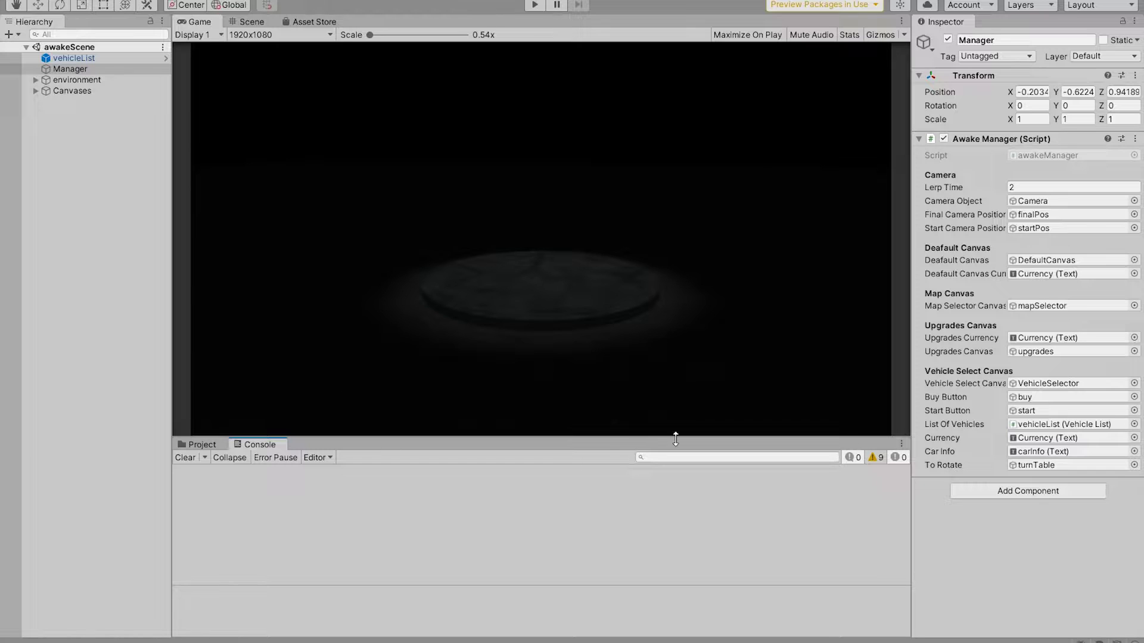
{"action": "left_click", "coordinate": [537, 5]}
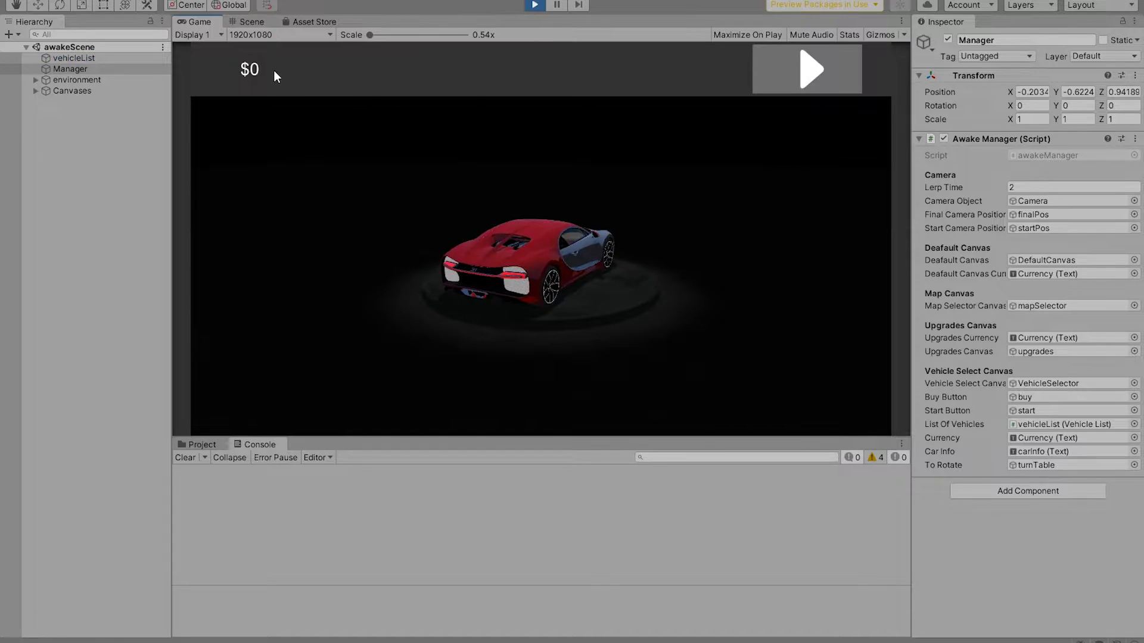
{"action": "left_click", "coordinate": [534, 4]}
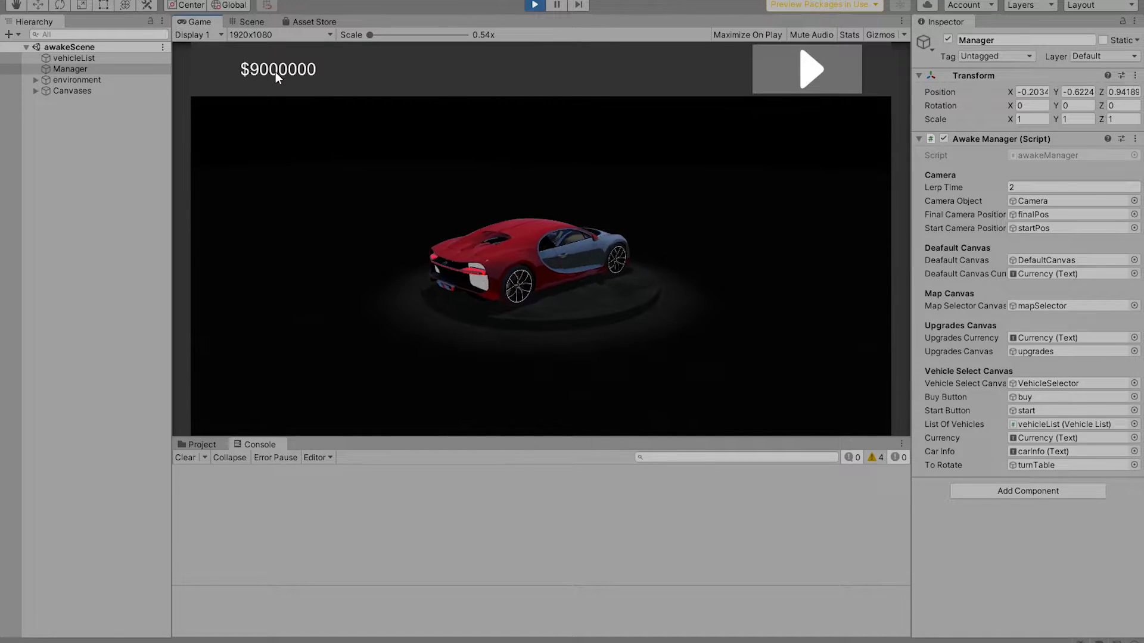
Browse the vehicle list to the BMW 1980 and buy it for $500000
{"action": "left_click", "coordinate": [807, 69]}
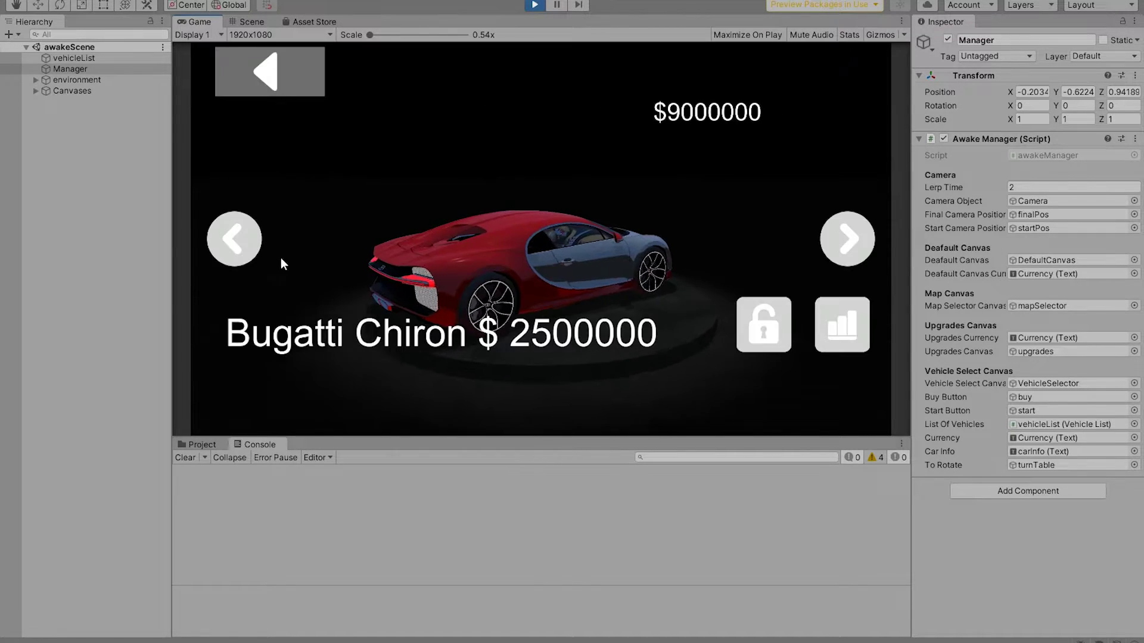
{"action": "left_click", "coordinate": [835, 236]}
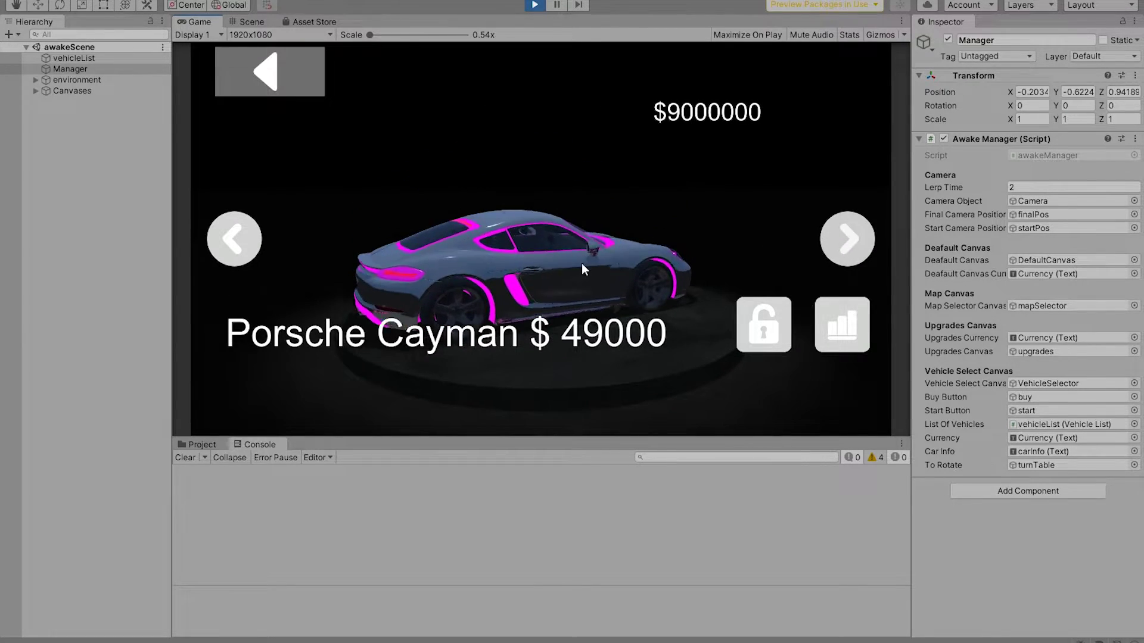
{"action": "left_click", "coordinate": [868, 235]}
{"action": "left_click", "coordinate": [859, 236]}
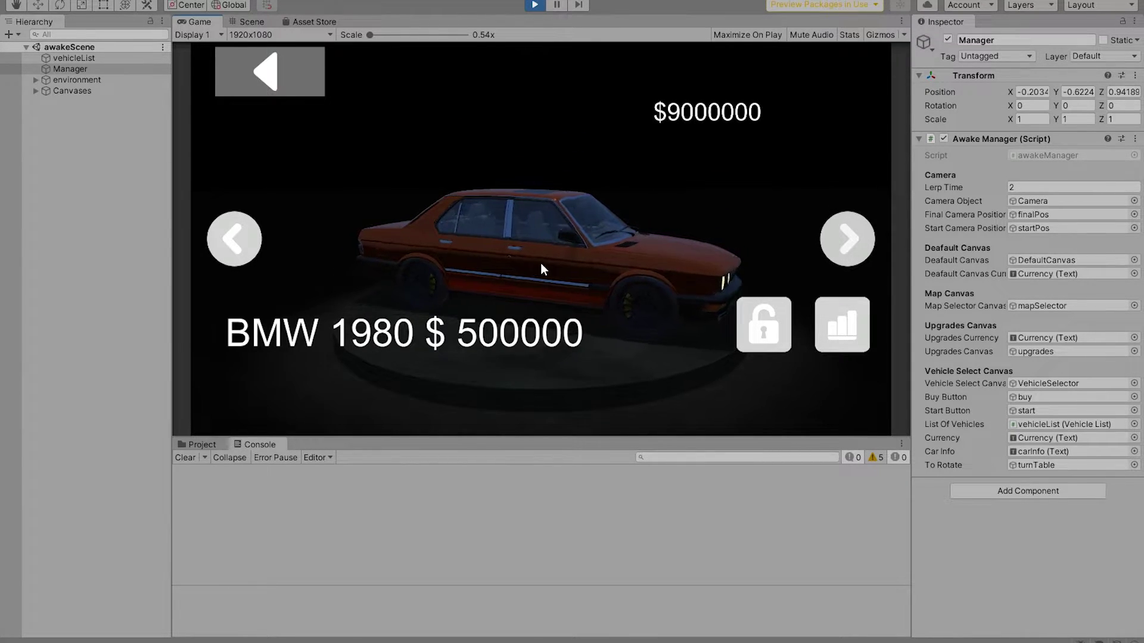
{"action": "left_click", "coordinate": [764, 324]}
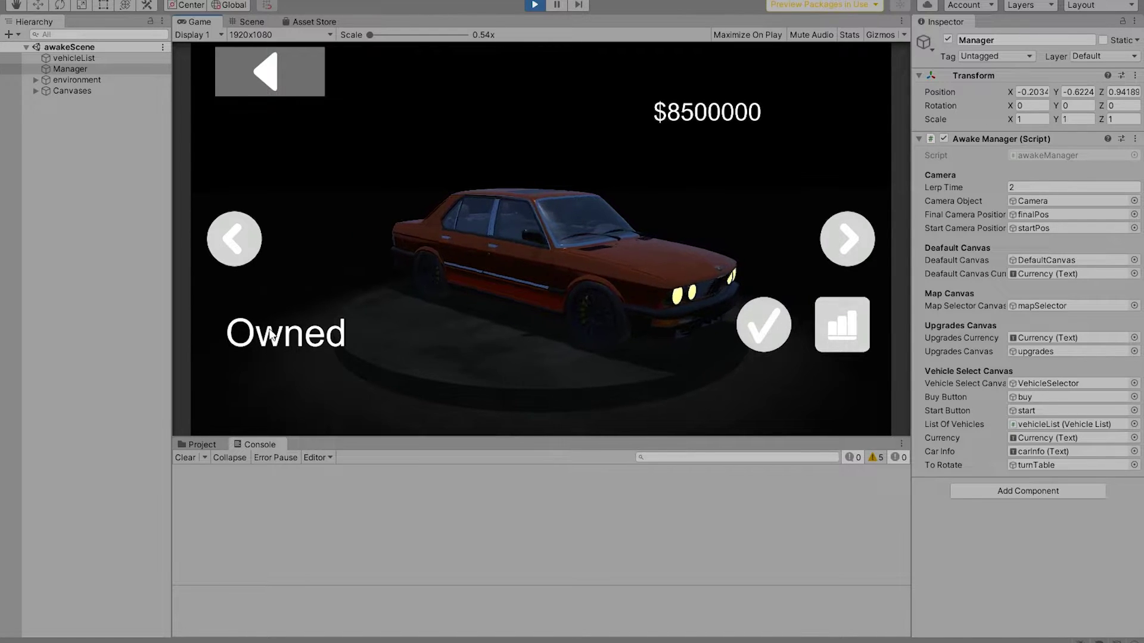
Equip the BMW with the second spoiler
{"action": "left_click", "coordinate": [854, 333]}
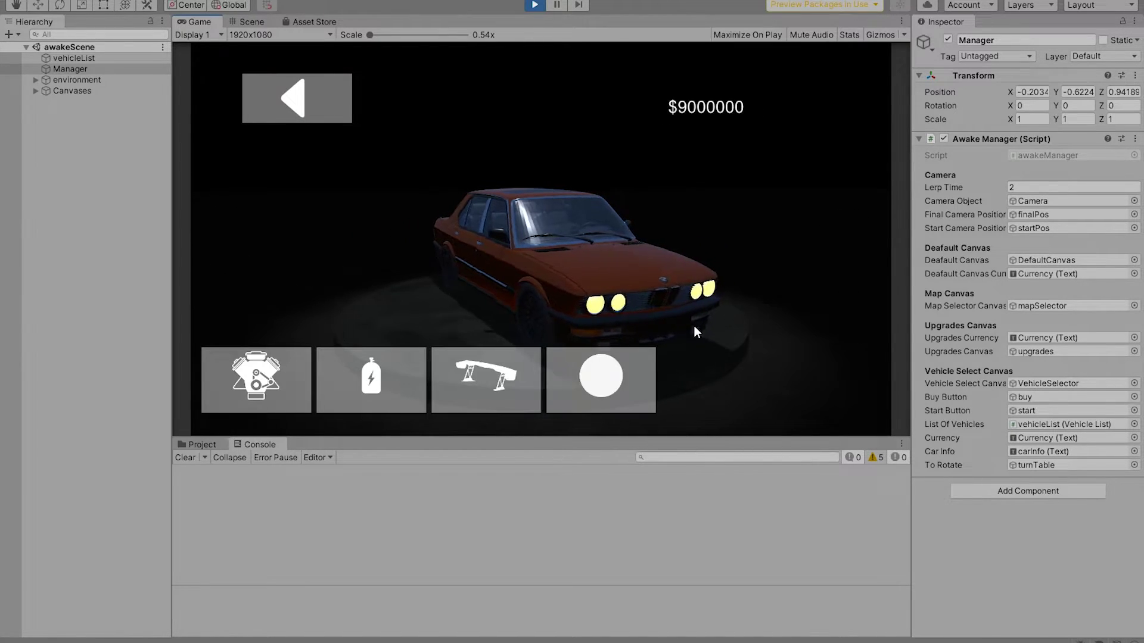
{"action": "left_click", "coordinate": [482, 376]}
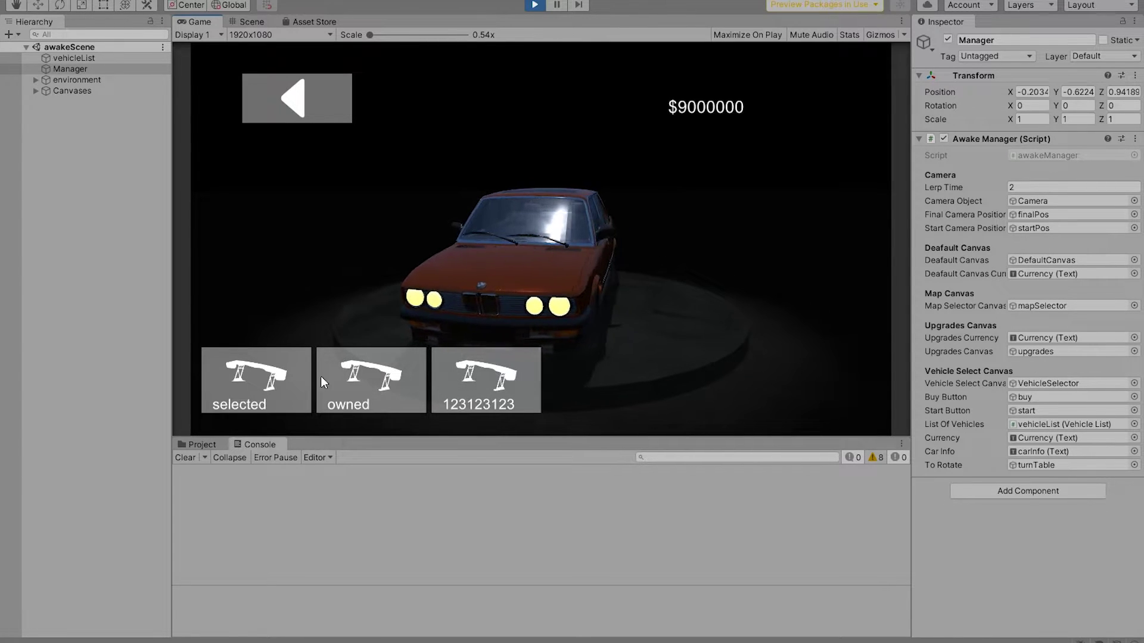
{"action": "left_click", "coordinate": [358, 386]}
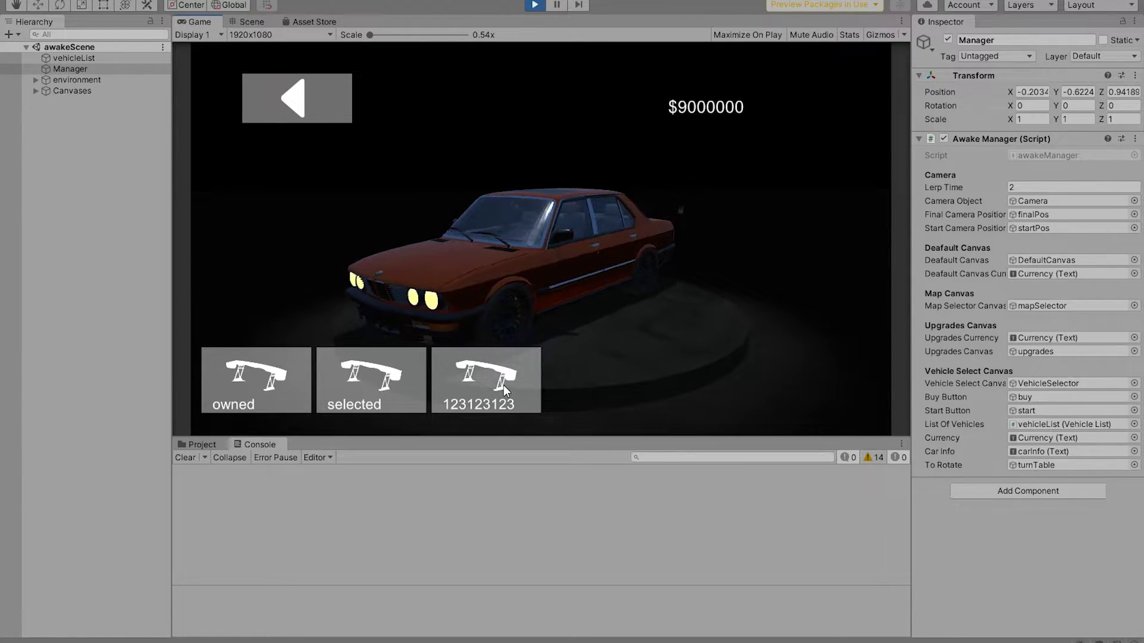
{"action": "left_click", "coordinate": [599, 385]}
Try a few paint colours and paint the BMW red
{"action": "left_click", "coordinate": [420, 394]}
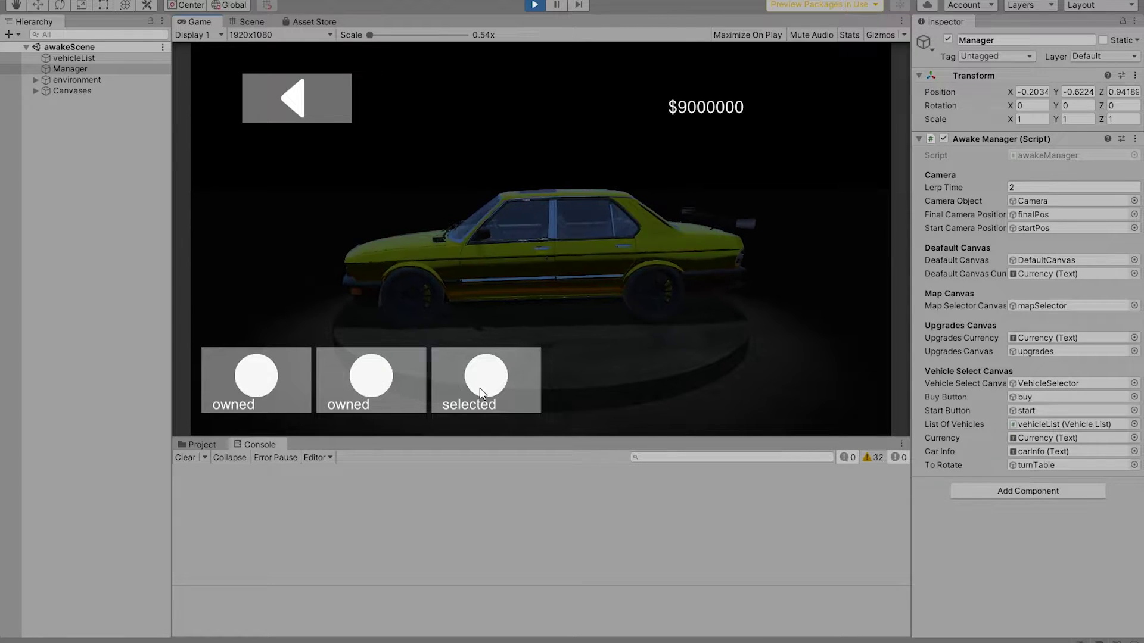
{"action": "left_click", "coordinate": [357, 378]}
{"action": "left_click", "coordinate": [268, 379]}
{"action": "left_click", "coordinate": [364, 386]}
{"action": "left_click", "coordinate": [306, 95]}
Browse the engine upgrades, then return to vehicle selection with the BMW Owned
{"action": "left_click", "coordinate": [268, 376]}
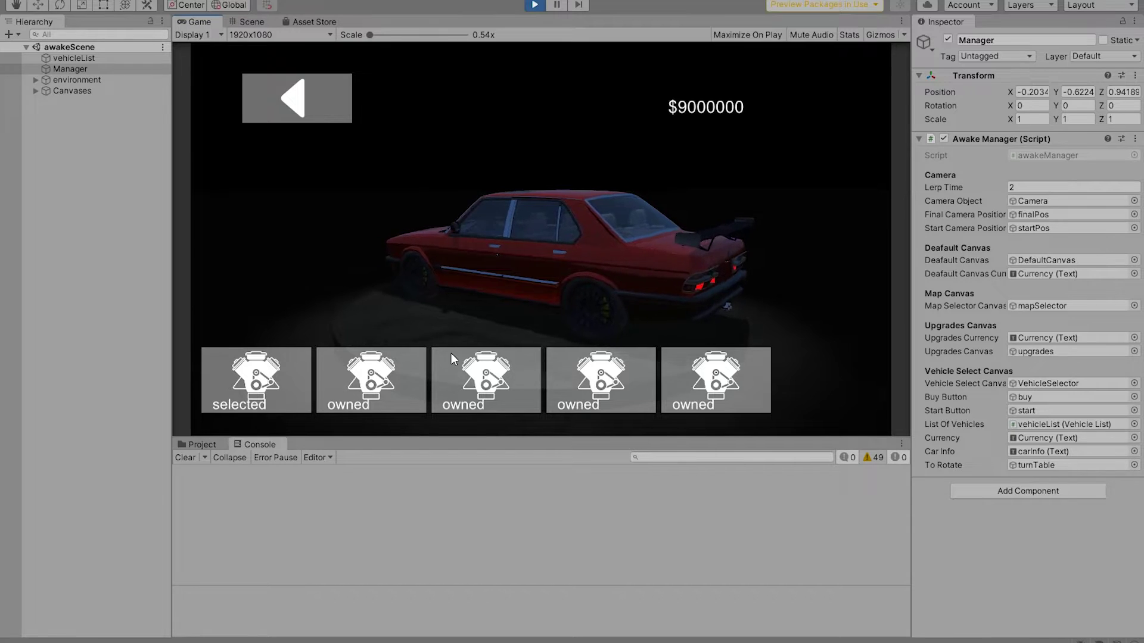
{"action": "left_click", "coordinate": [249, 97]}
{"action": "left_click", "coordinate": [345, 96]}
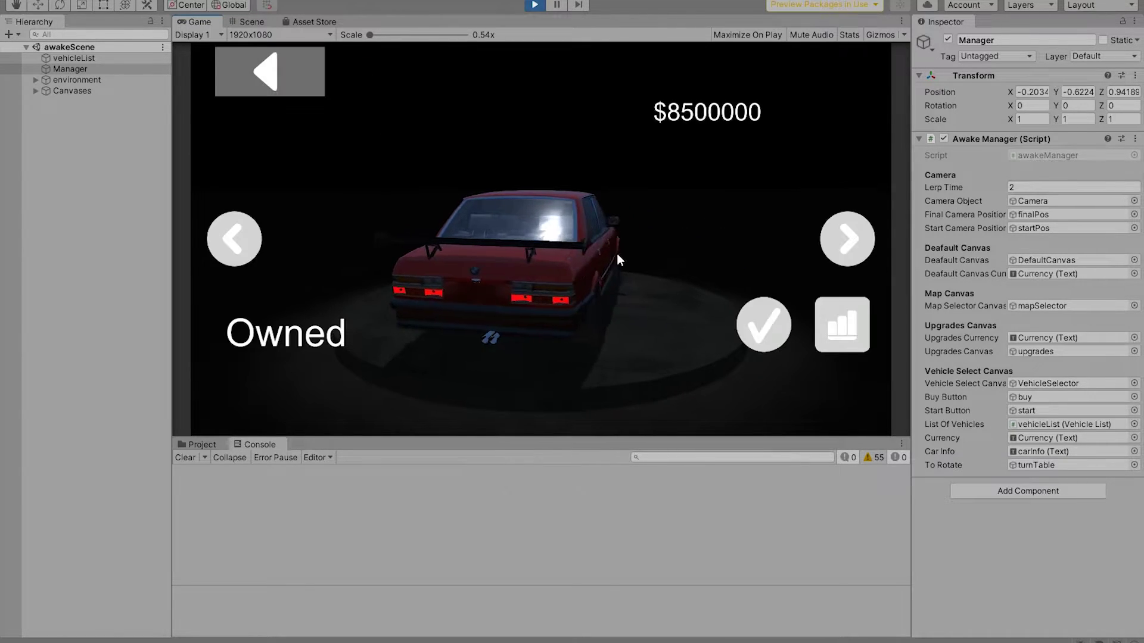
Drive the red BMW on the Super Mario map in a maximized Game view, then stop play
{"action": "left_click", "coordinate": [762, 337]}
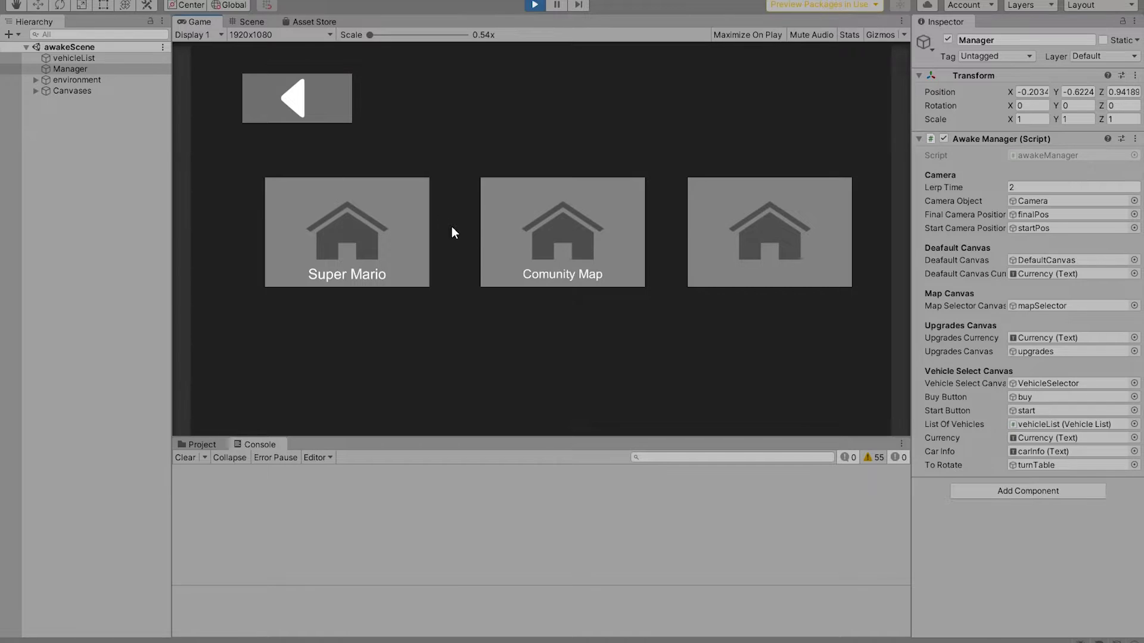
{"action": "left_click", "coordinate": [350, 231]}
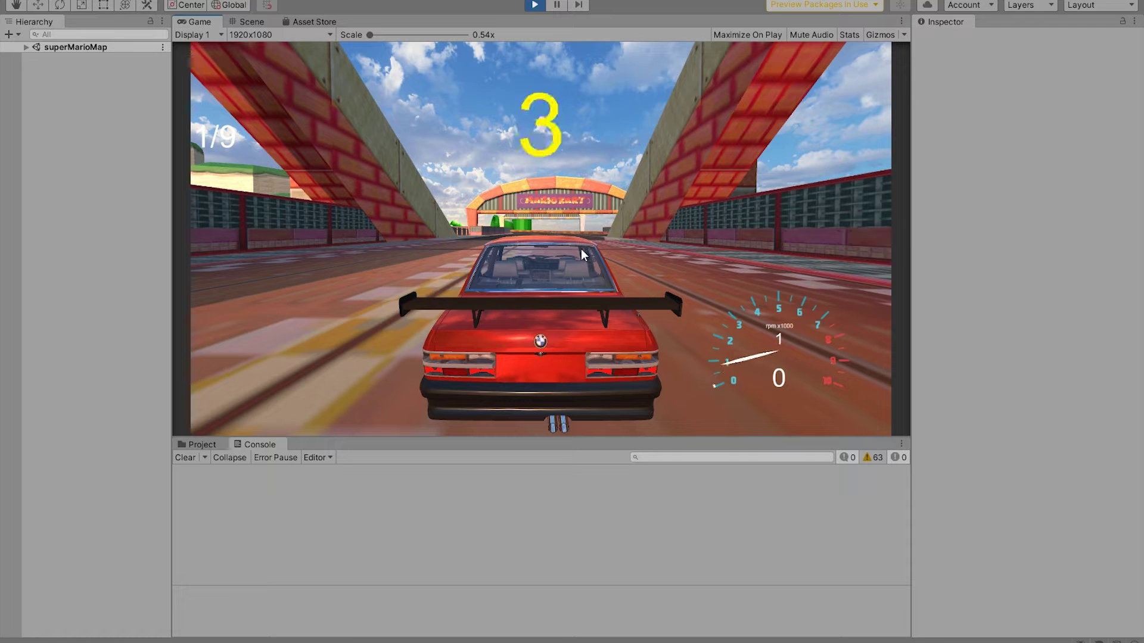
{"action": "right_click", "coordinate": [207, 27]}
{"action": "left_click", "coordinate": [241, 66]}
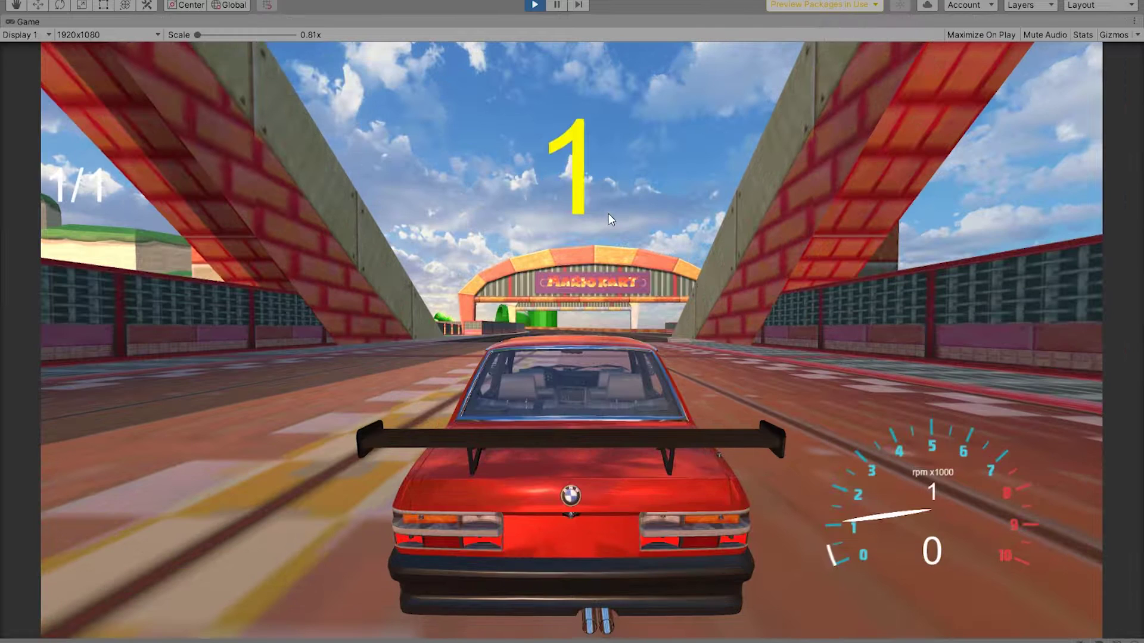
{"action": "key", "text": "w"}
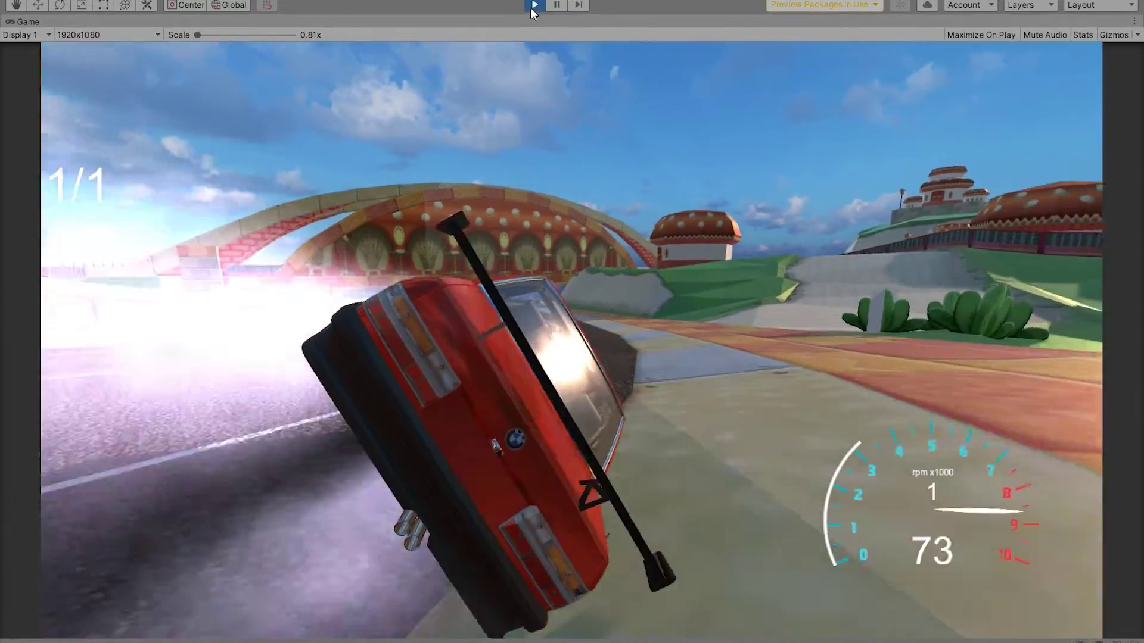
{"action": "left_click", "coordinate": [533, 5]}
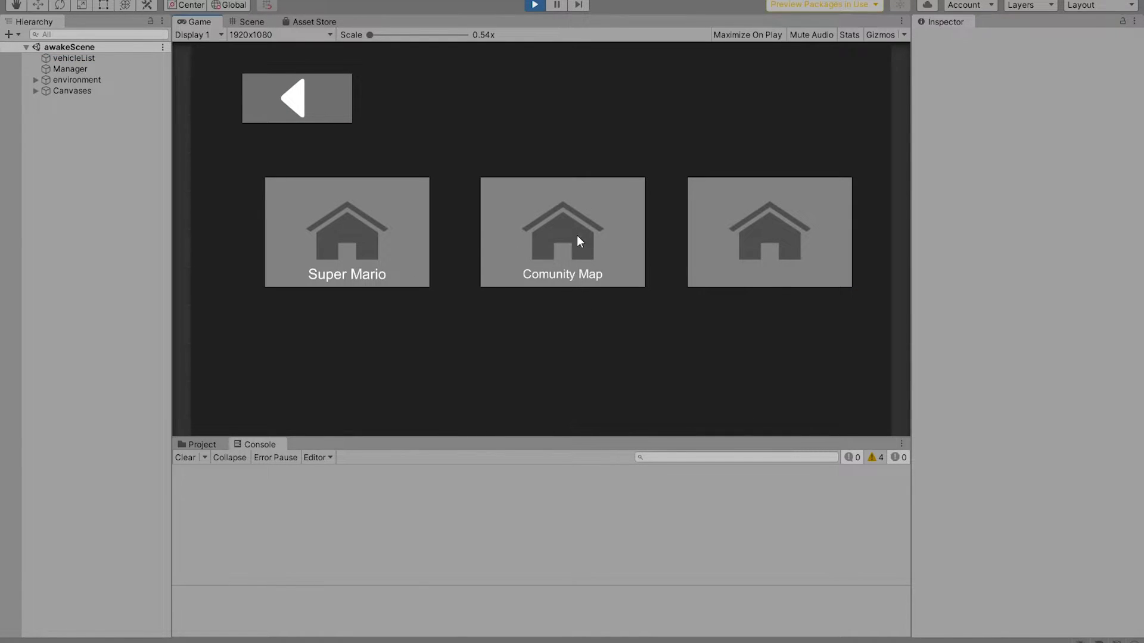
Try Comunity Map, hit the not-in-build error, and open the ComunityMap scene from Assets/Scenes
{"action": "left_click", "coordinate": [574, 215]}
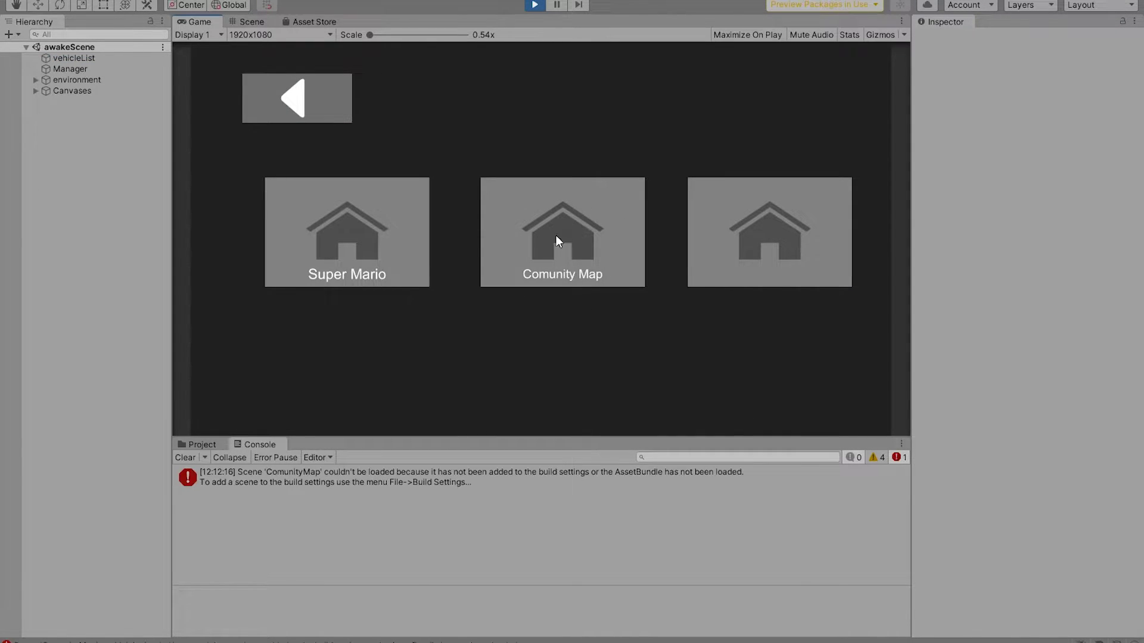
{"action": "scroll", "coordinate": [592, 560], "scroll_direction": "down", "scroll_amount": 1}
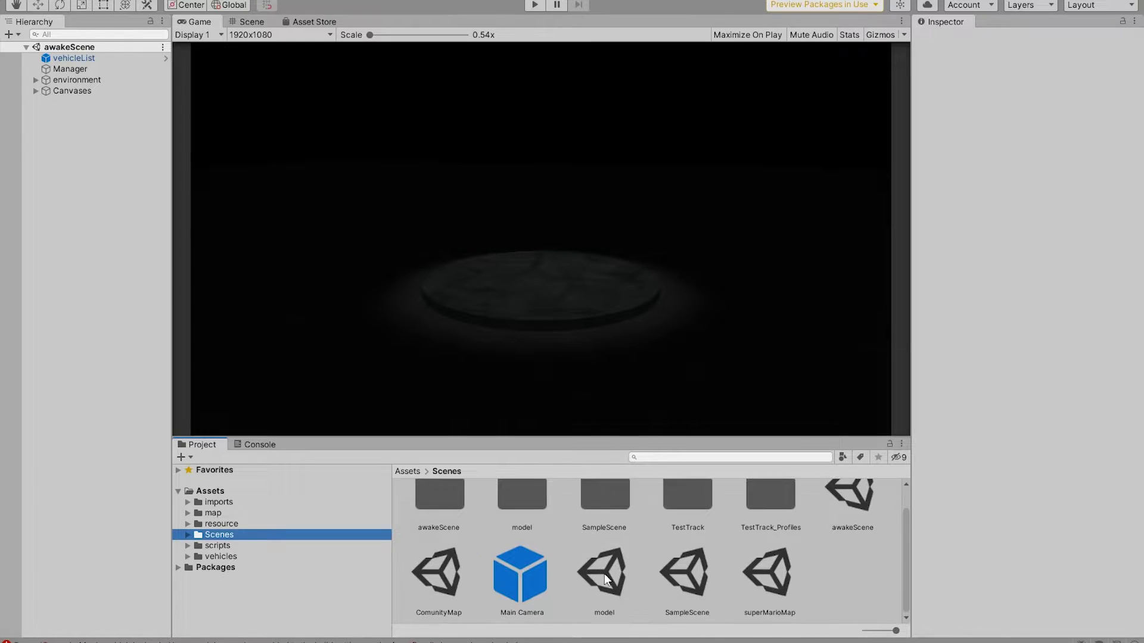
{"action": "double_click", "coordinate": [437, 577]}
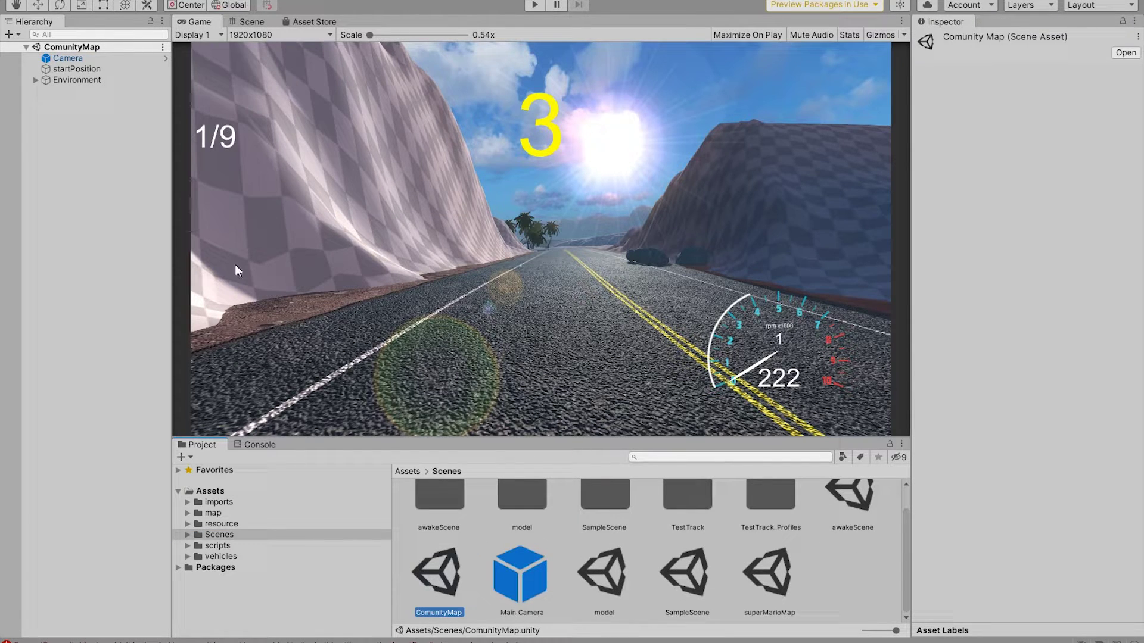
Add the open ComunityMap scene to Build Settings as the third build scene
{"action": "left_click", "coordinate": [14, 4]}
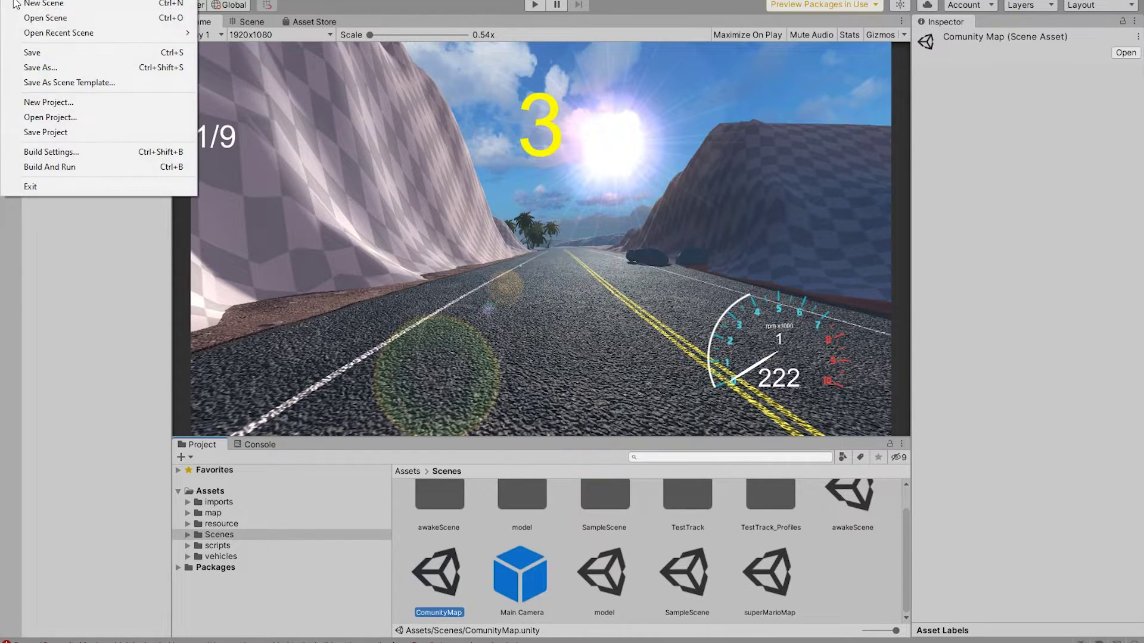
{"action": "left_click", "coordinate": [83, 152]}
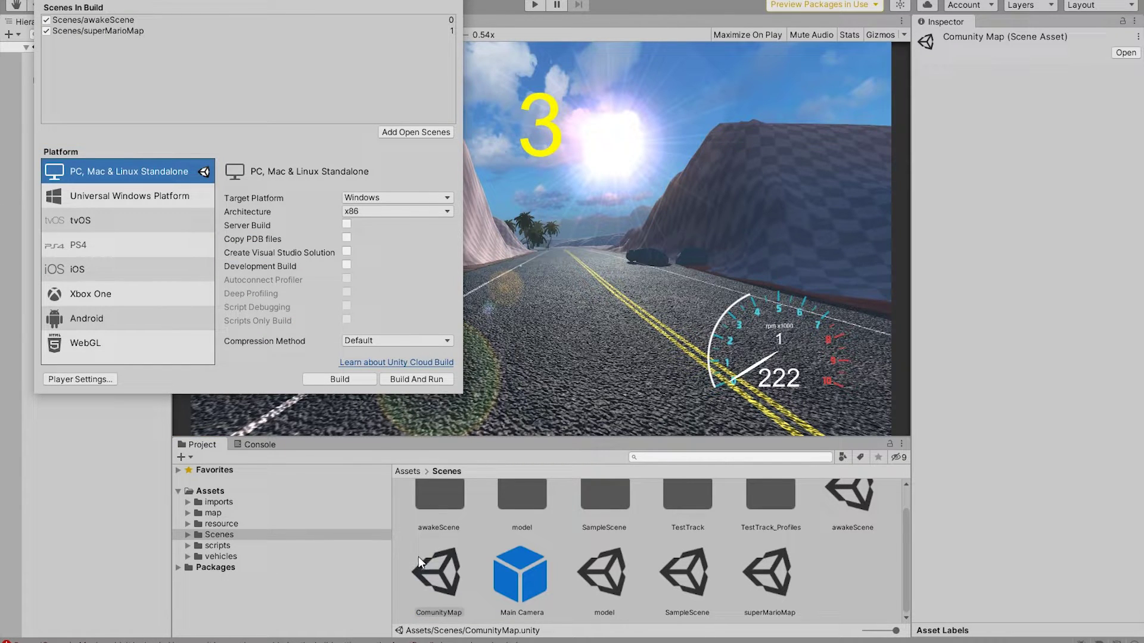
{"action": "left_click", "coordinate": [413, 132]}
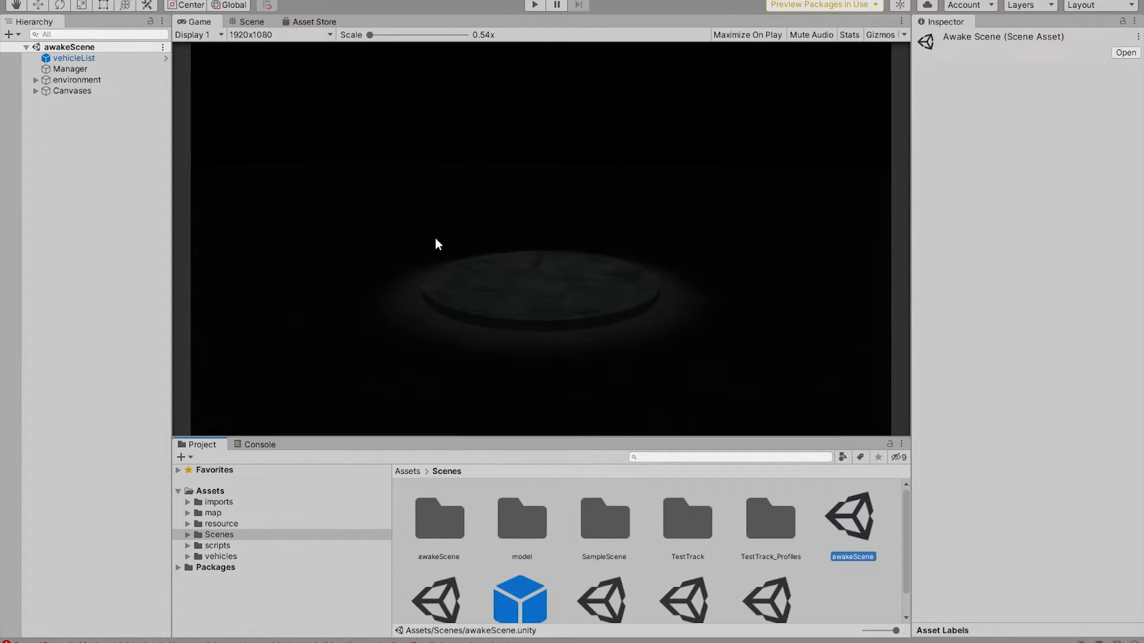
Play, load Comunity Map, and watch the red BMW race in an enlarged Game view, then stop
{"action": "left_click", "coordinate": [533, 5]}
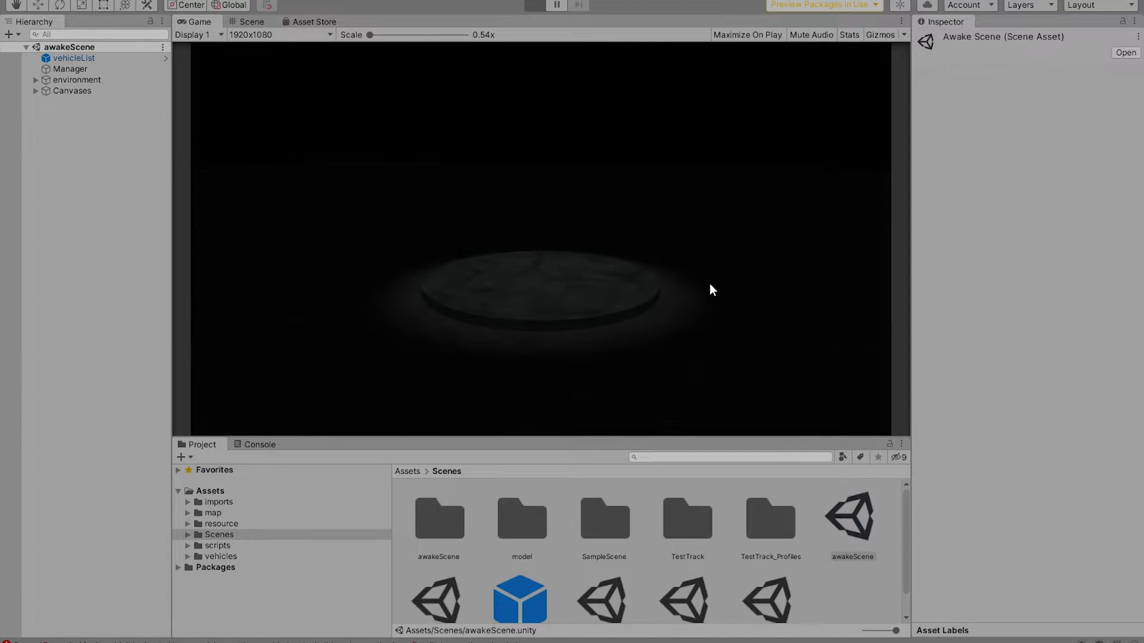
{"action": "left_click", "coordinate": [663, 296]}
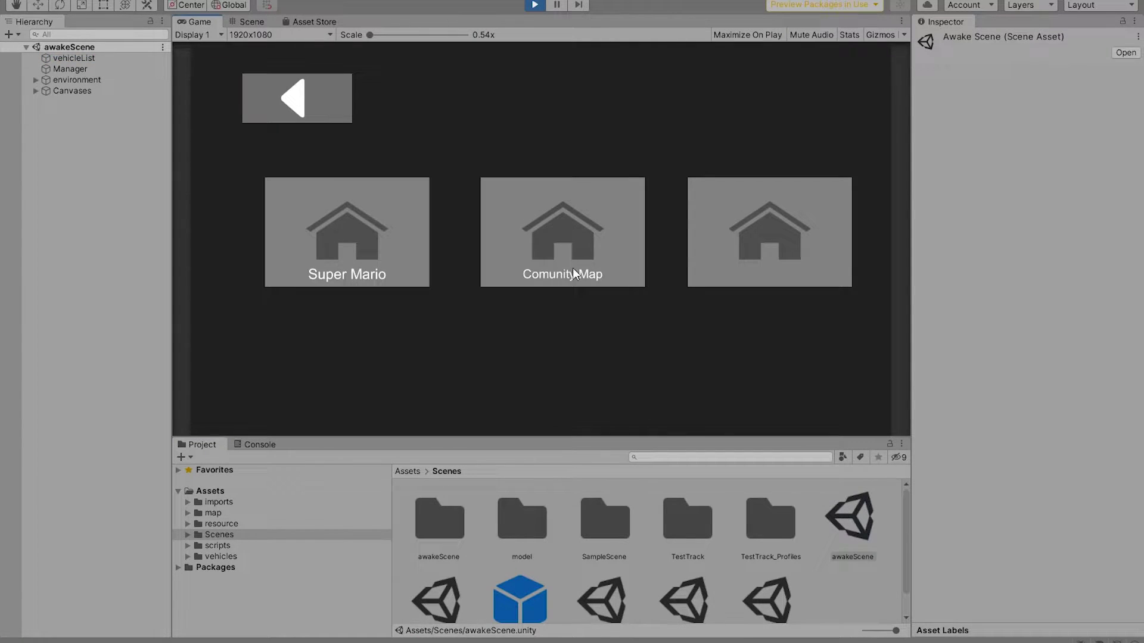
{"action": "left_click", "coordinate": [571, 220]}
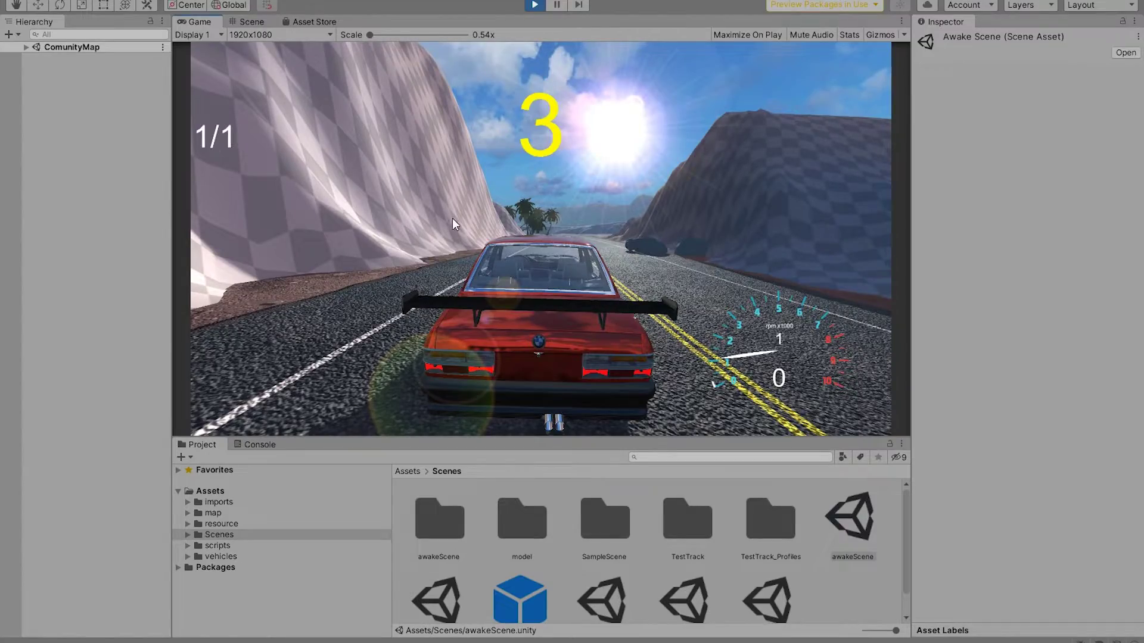
{"action": "key", "text": "shift+space"}
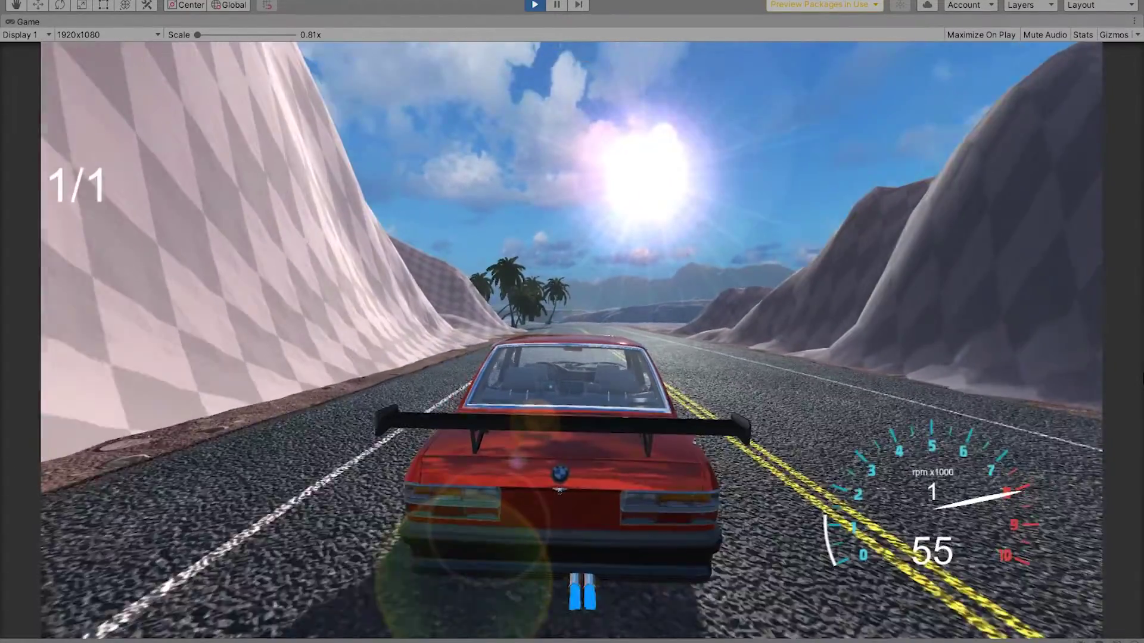
{"action": "key", "text": "ctrl+p"}
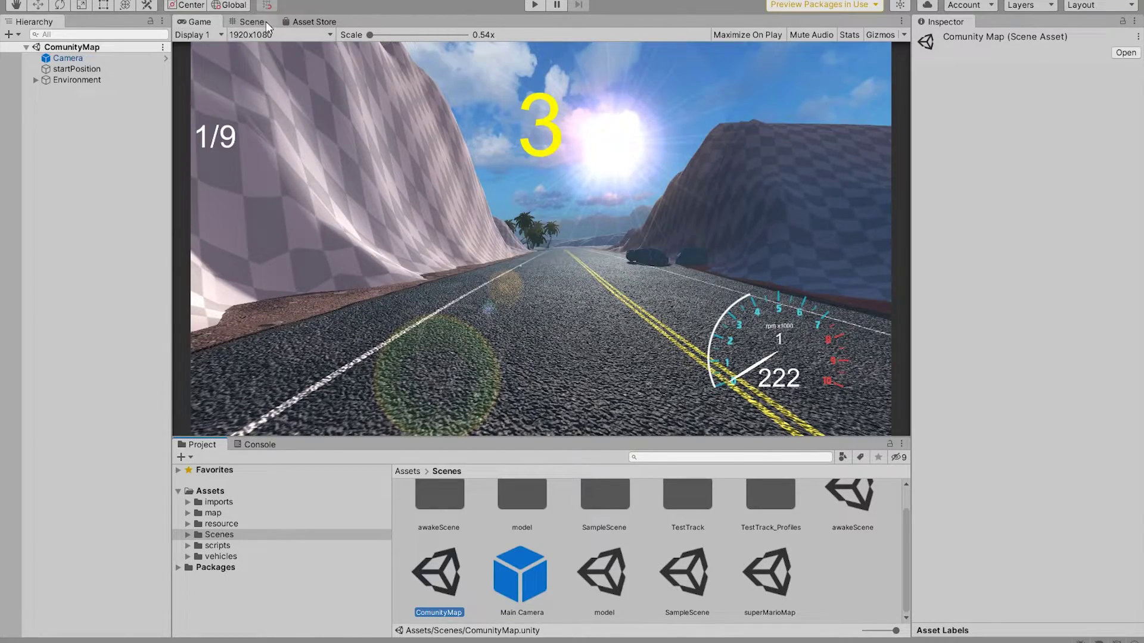
Select the ComunityMap terrain in the Scene view
{"action": "left_click", "coordinate": [250, 21]}
{"action": "mouse_move", "coordinate": [442, 250]}
{"action": "right_mouse_down"}
{"action": "mouse_move", "coordinate": [767, 229]}
{"action": "mouse_move", "coordinate": [428, 208]}
{"action": "right_mouse_up"}
{"action": "left_click", "coordinate": [427, 208]}
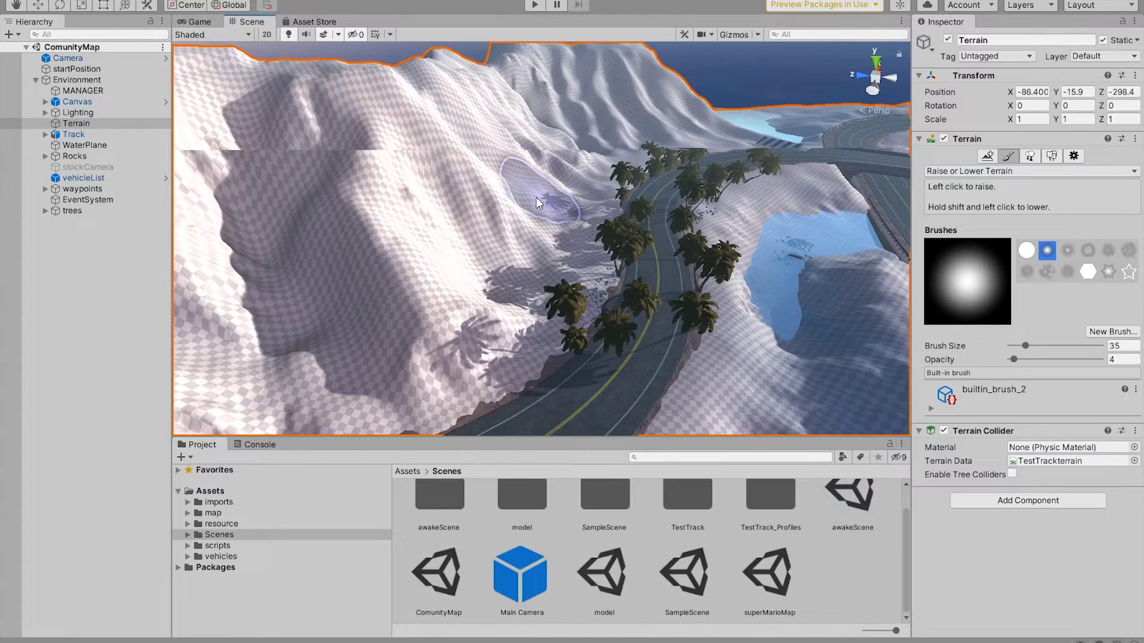
{"action": "right_click_drag", "start_coordinate": [523, 221], "coordinate": [621, 208]}
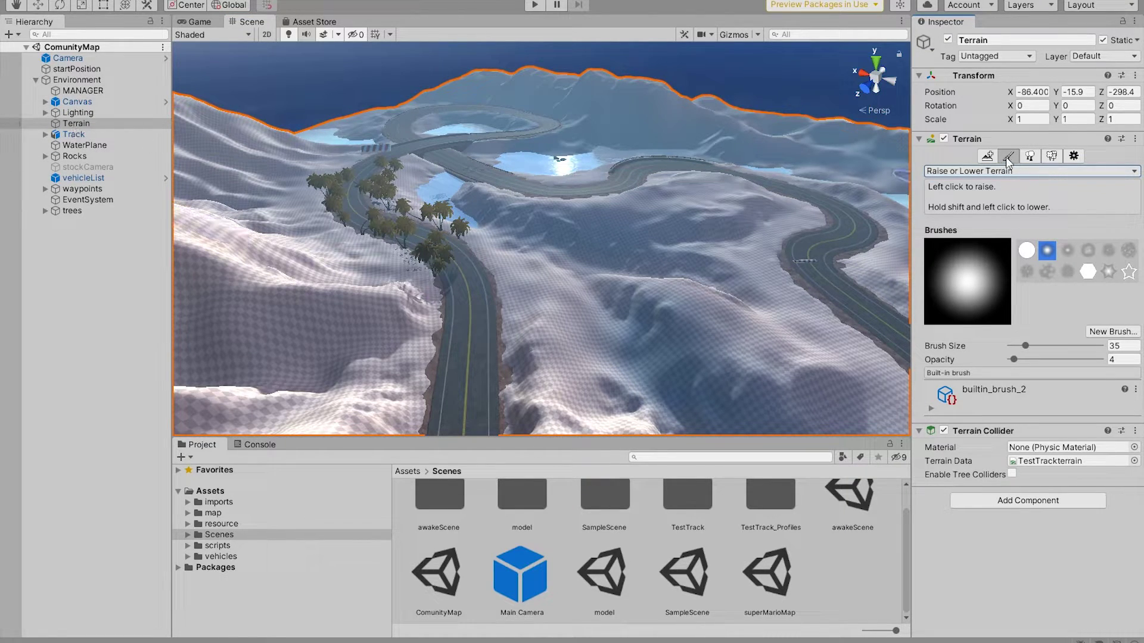
Switch the terrain tool to Paint Texture and move the blue placeholder layer to another slot
{"action": "left_click", "coordinate": [1008, 172]}
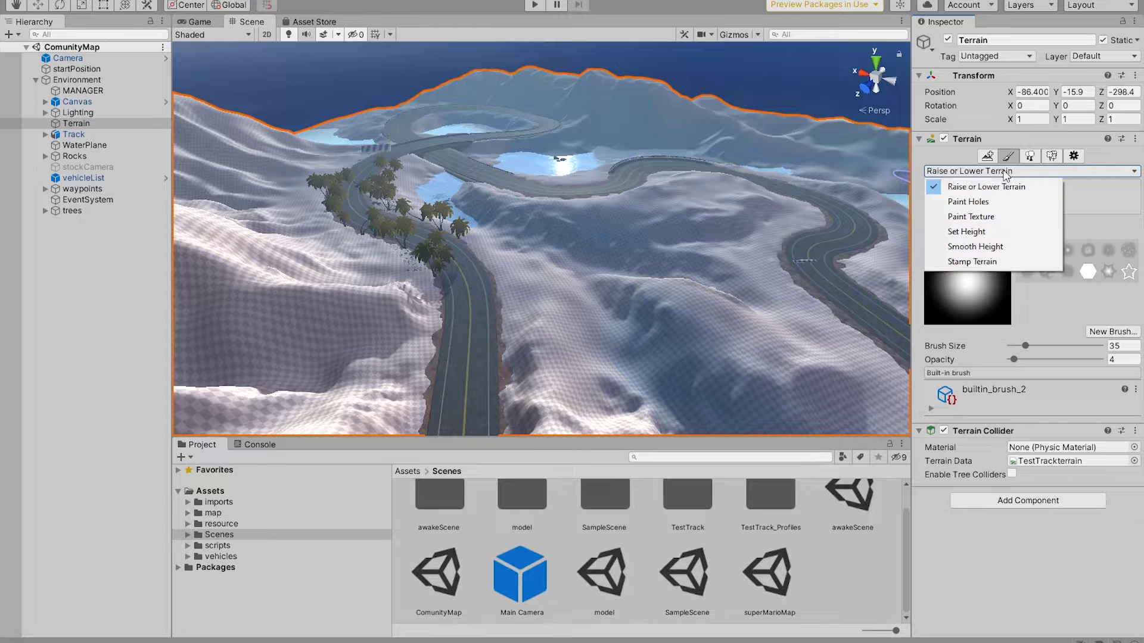
{"action": "left_click", "coordinate": [1002, 218]}
{"action": "scroll", "coordinate": [977, 301], "scroll_direction": "down", "scroll_amount": 1}
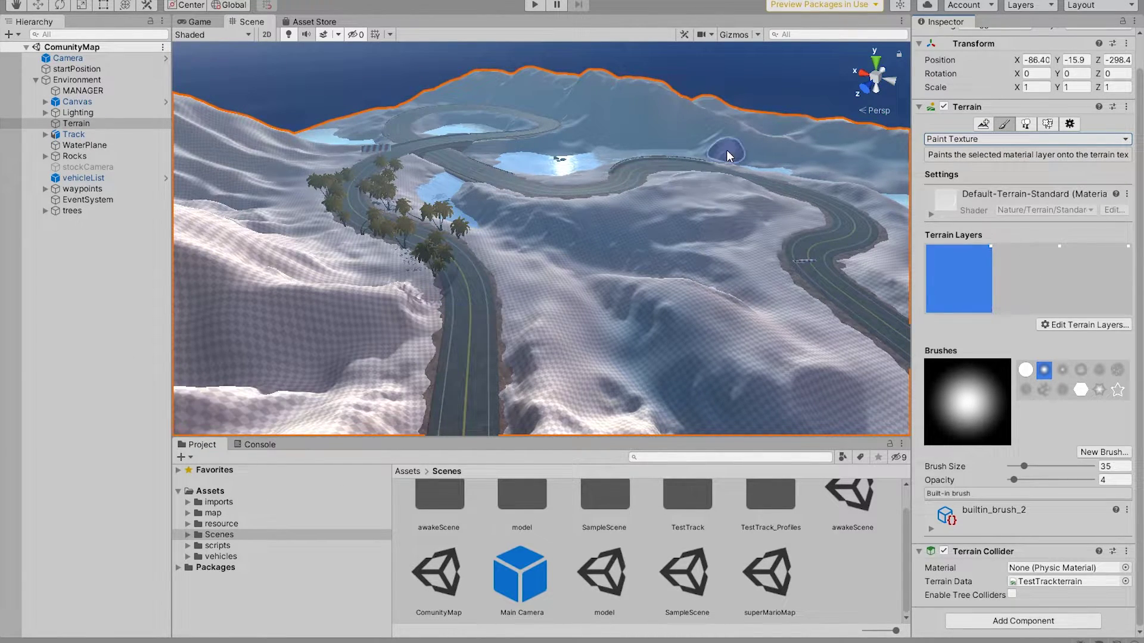
{"action": "left_click_drag", "start_coordinate": [595, 199], "coordinate": [607, 221], "text": "alt"}
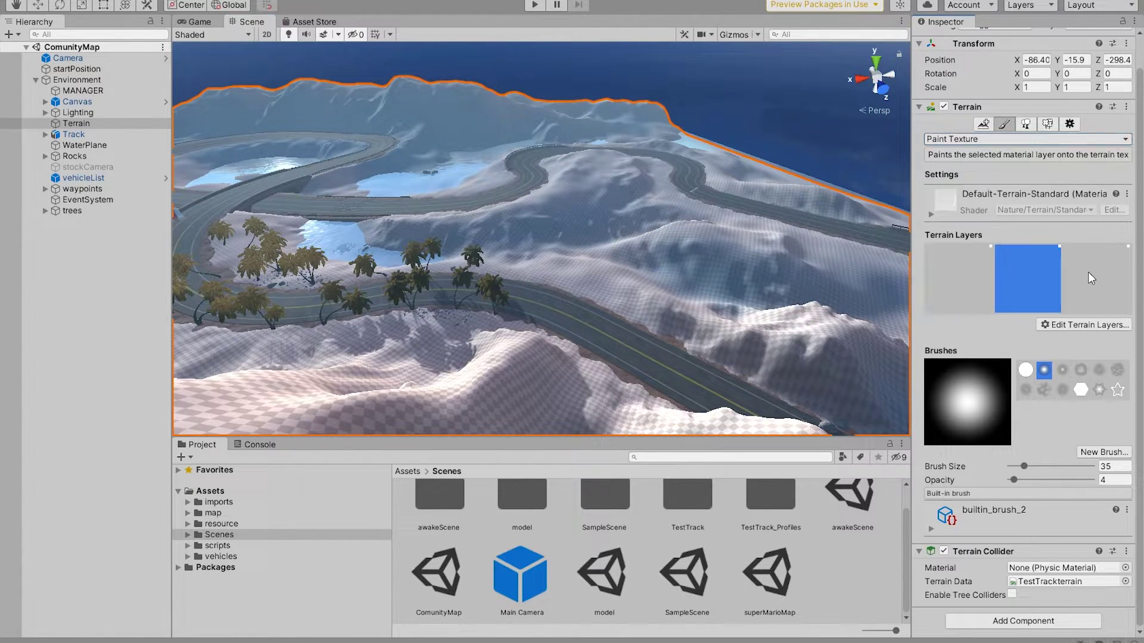
{"action": "left_click", "coordinate": [1048, 274]}
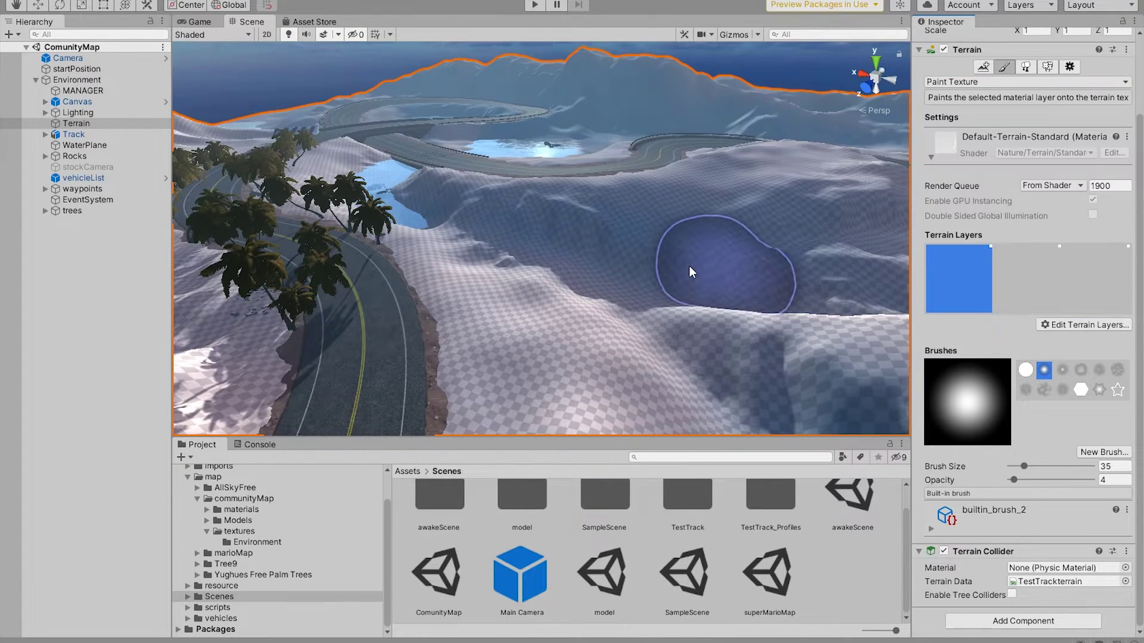
{"action": "mouse_move", "coordinate": [505, 270]}
{"action": "right_mouse_down"}
{"action": "mouse_move", "coordinate": [690, 312]}
{"action": "mouse_move", "coordinate": [631, 286]}
{"action": "right_mouse_up"}
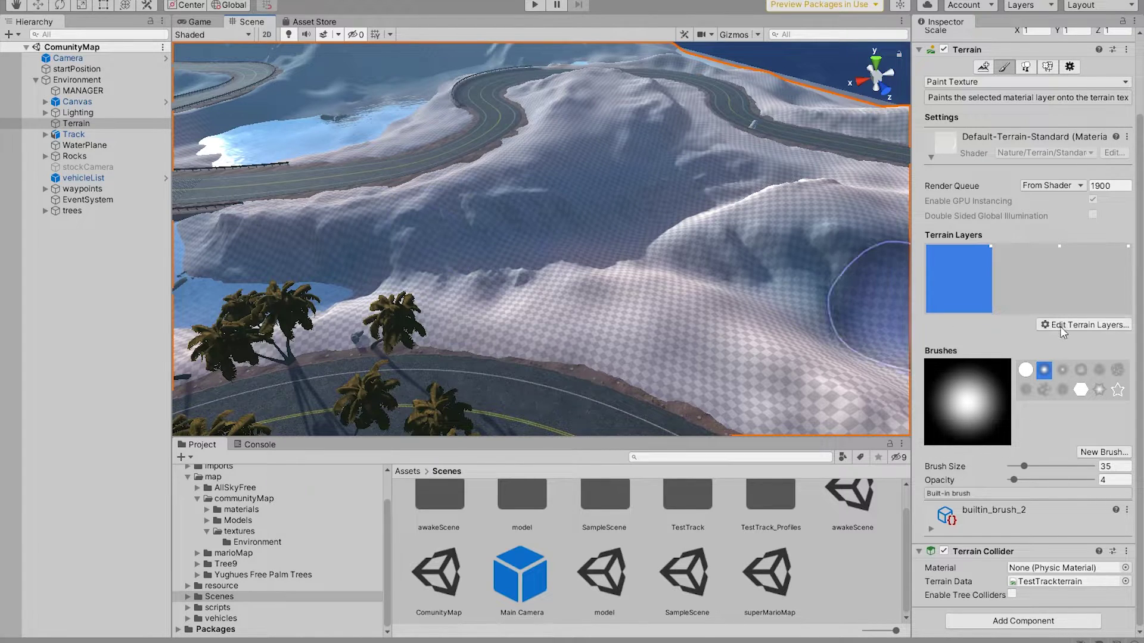
{"action": "left_click_drag", "start_coordinate": [963, 270], "coordinate": [1013, 279]}
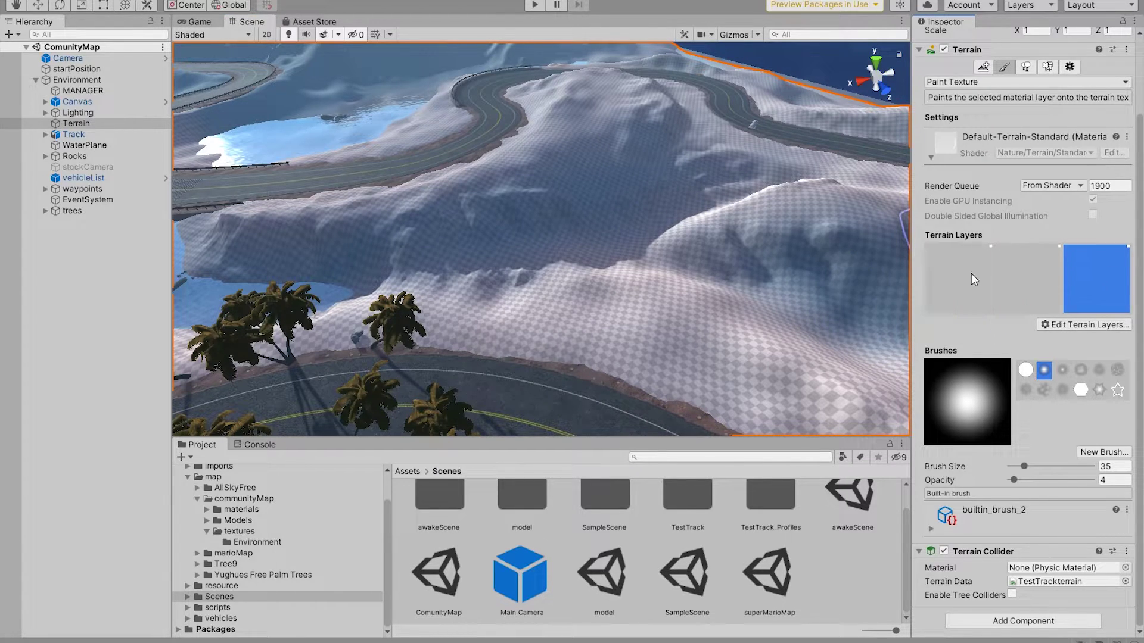
Create a new terrain layer with an AllSky texture as its diffuse, opening the Environment textures folder
{"action": "left_click", "coordinate": [1063, 325]}
{"action": "left_click", "coordinate": [1064, 323]}
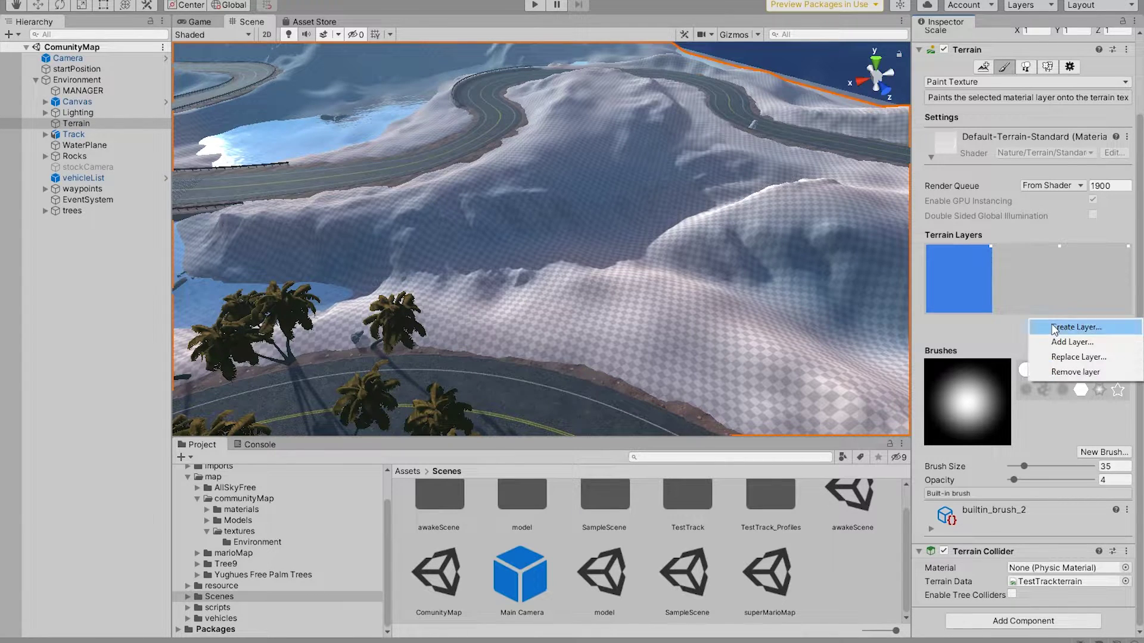
{"action": "left_click", "coordinate": [1015, 324]}
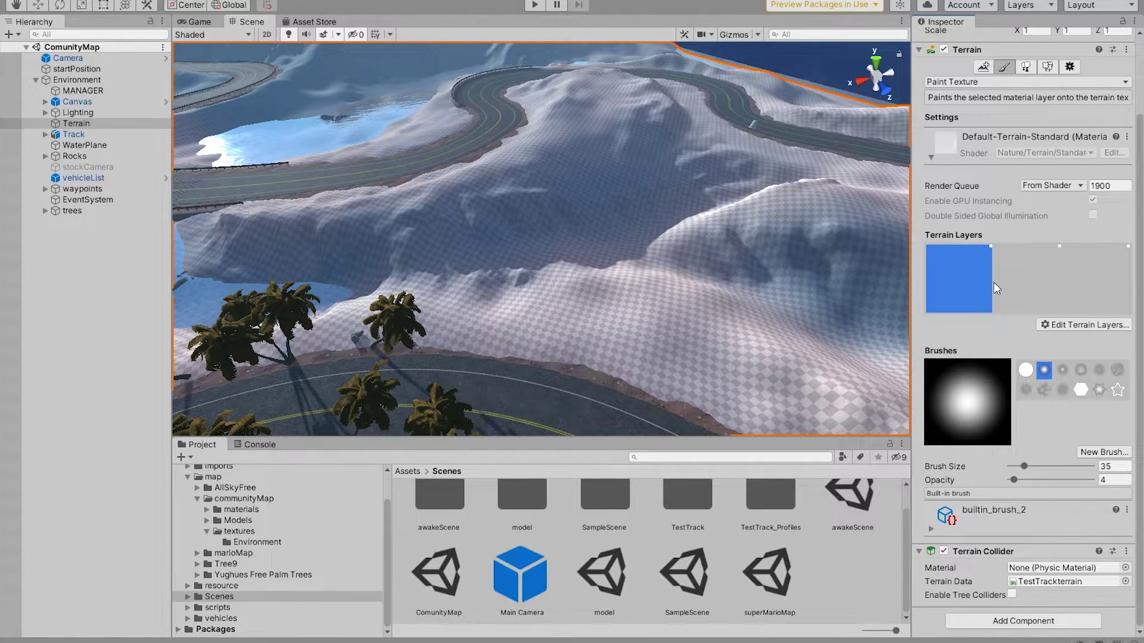
{"action": "left_click", "coordinate": [1063, 323]}
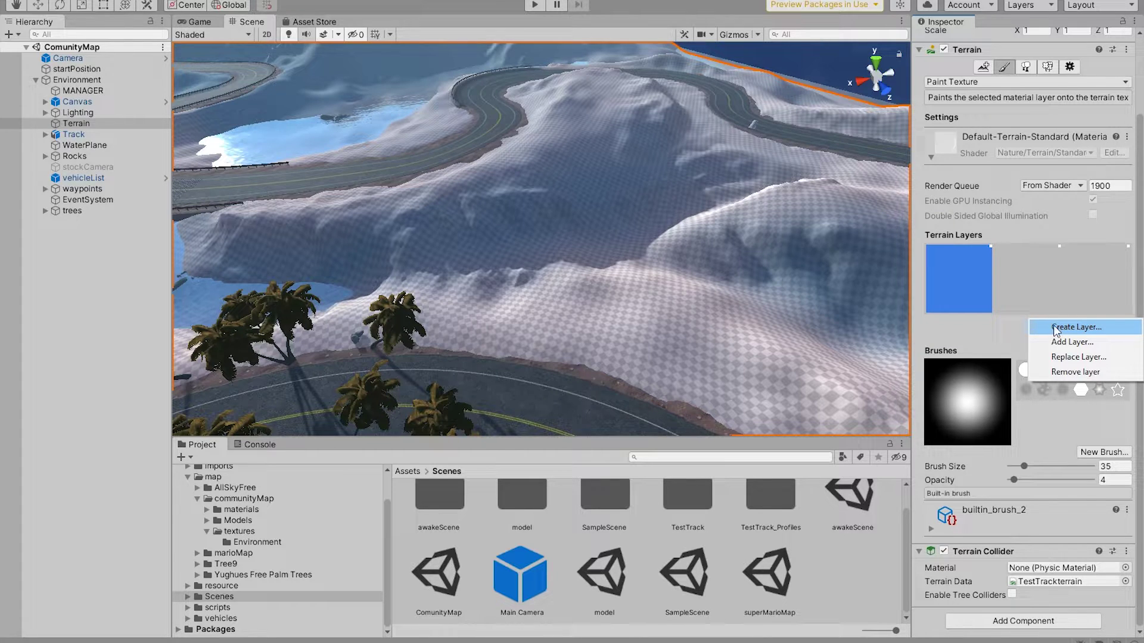
{"action": "left_click", "coordinate": [1051, 329]}
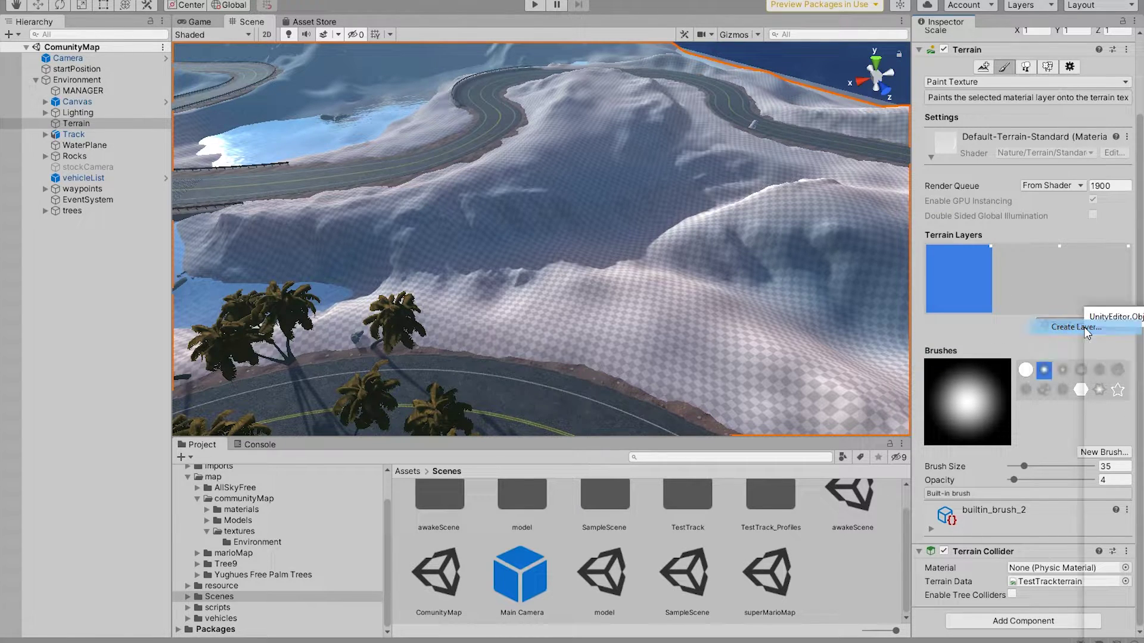
{"action": "scroll", "coordinate": [851, 350], "scroll_direction": "down", "scroll_amount": 5}
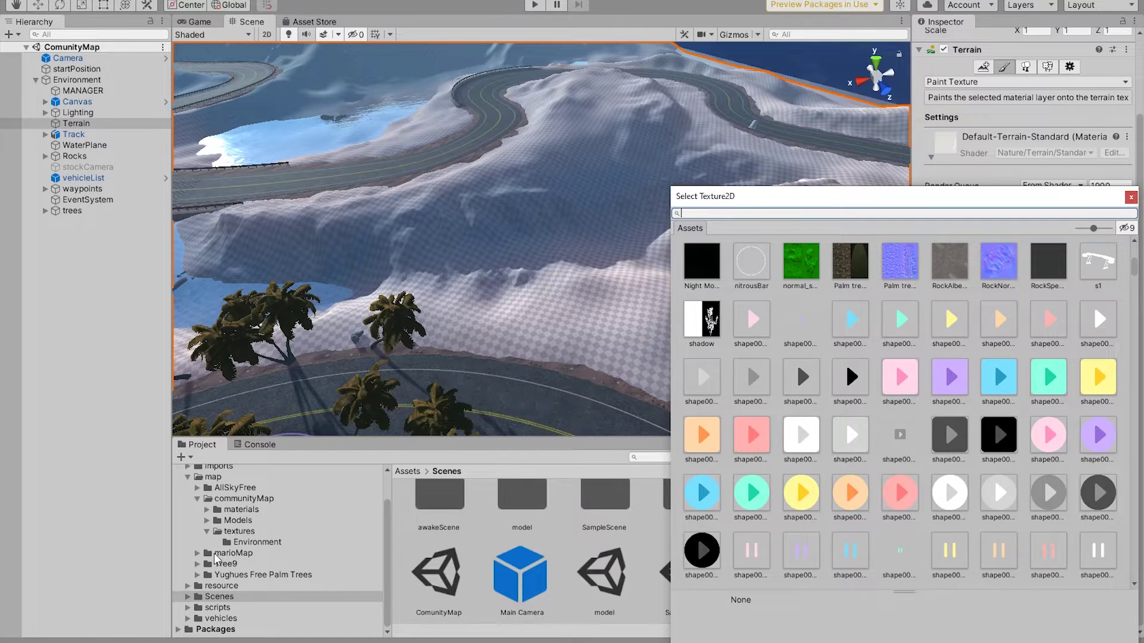
{"action": "left_click", "coordinate": [256, 543]}
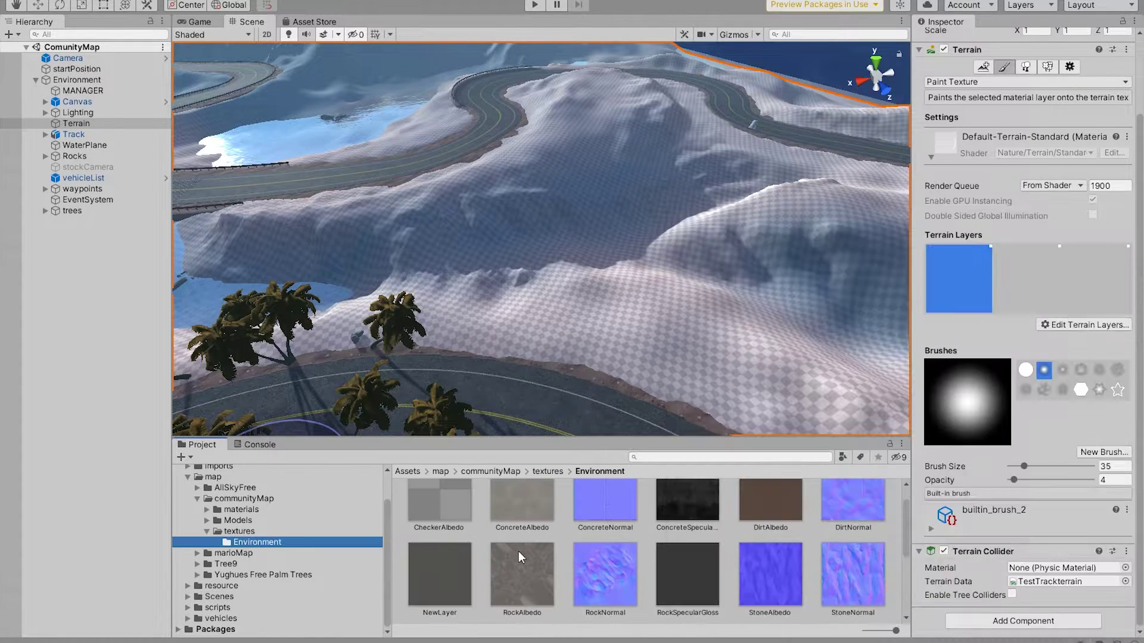
{"action": "scroll", "coordinate": [704, 540], "scroll_direction": "down", "scroll_amount": 2}
{"action": "scroll", "coordinate": [704, 541], "scroll_direction": "up", "scroll_amount": 3}
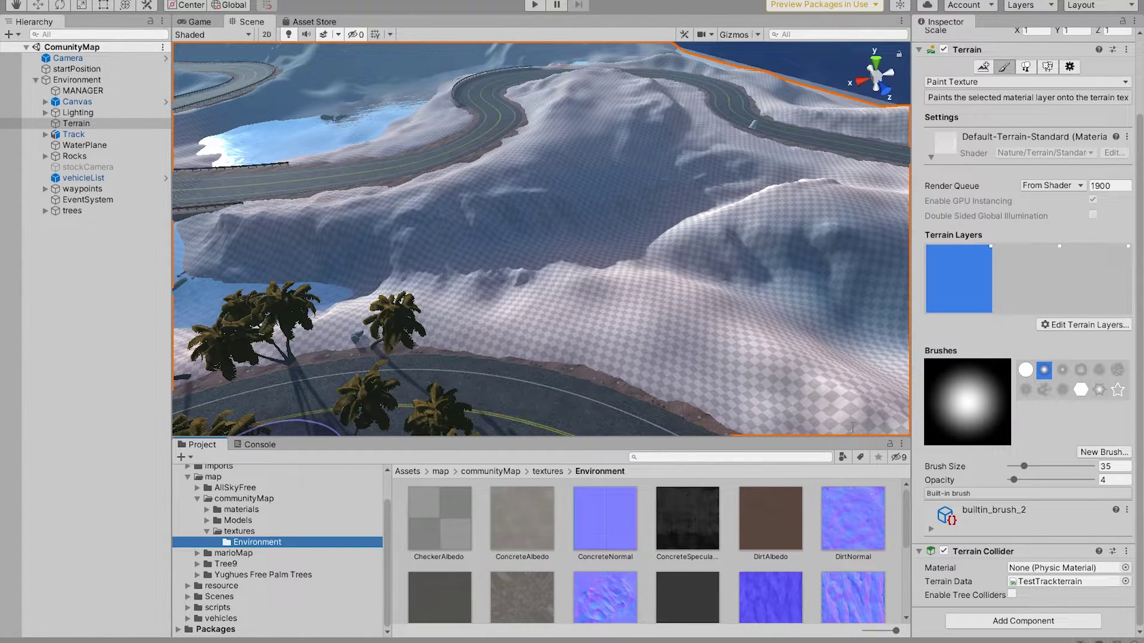
{"action": "left_click", "coordinate": [1073, 325]}
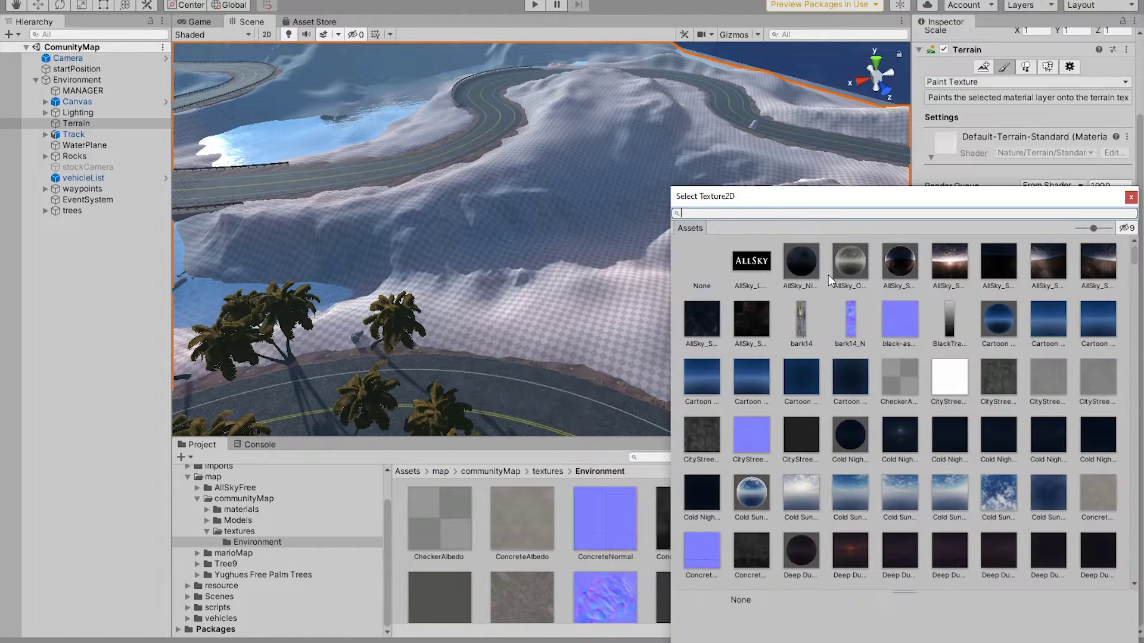
{"action": "left_click", "coordinate": [697, 263]}
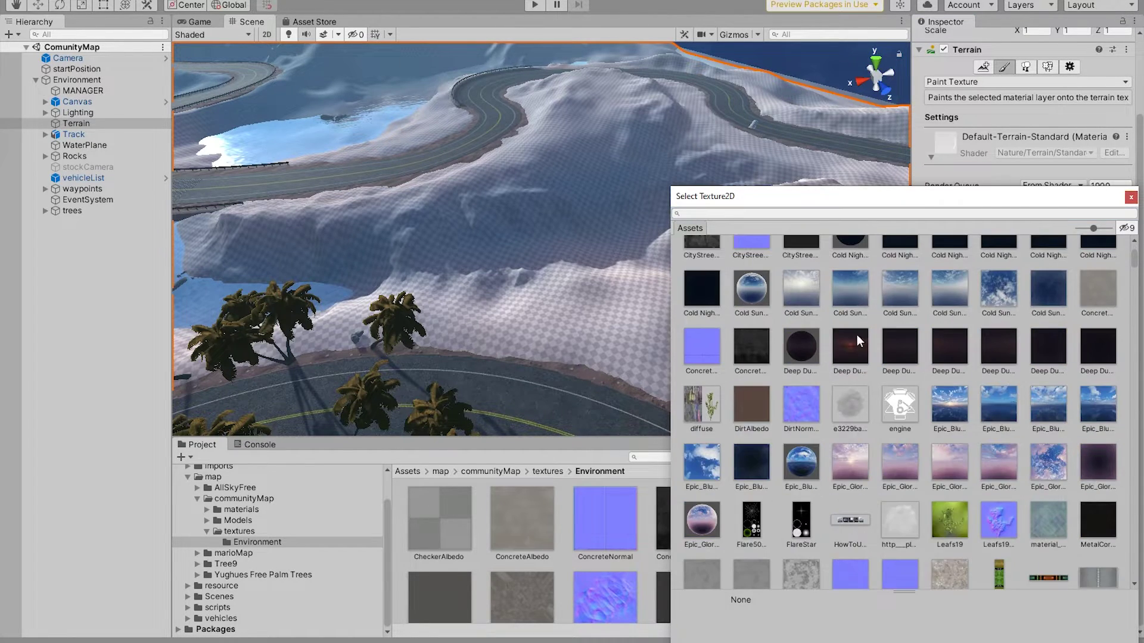
{"action": "double_click", "coordinate": [748, 265]}
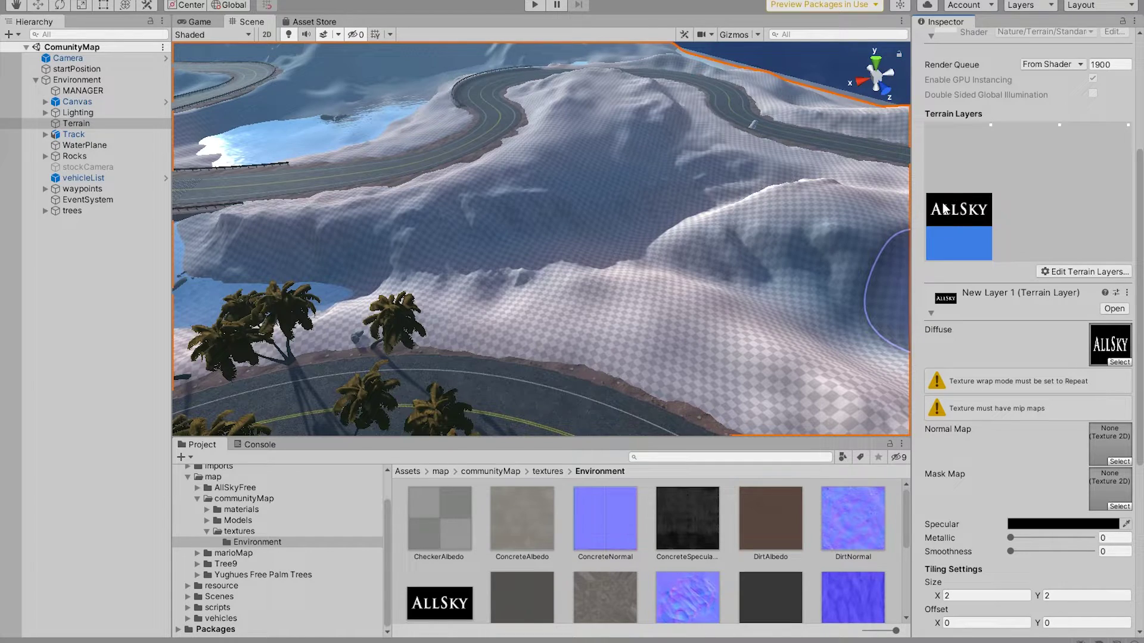
Assign DirtAlbedo to the new layer's Diffuse slot and DirtNormal to its Normal Map slot
{"action": "mouse_move", "coordinate": [901, 213]}
{"action": "right_mouse_down"}
{"action": "mouse_move", "coordinate": [677, 135]}
{"action": "mouse_move", "coordinate": [714, 345]}
{"action": "right_mouse_up"}
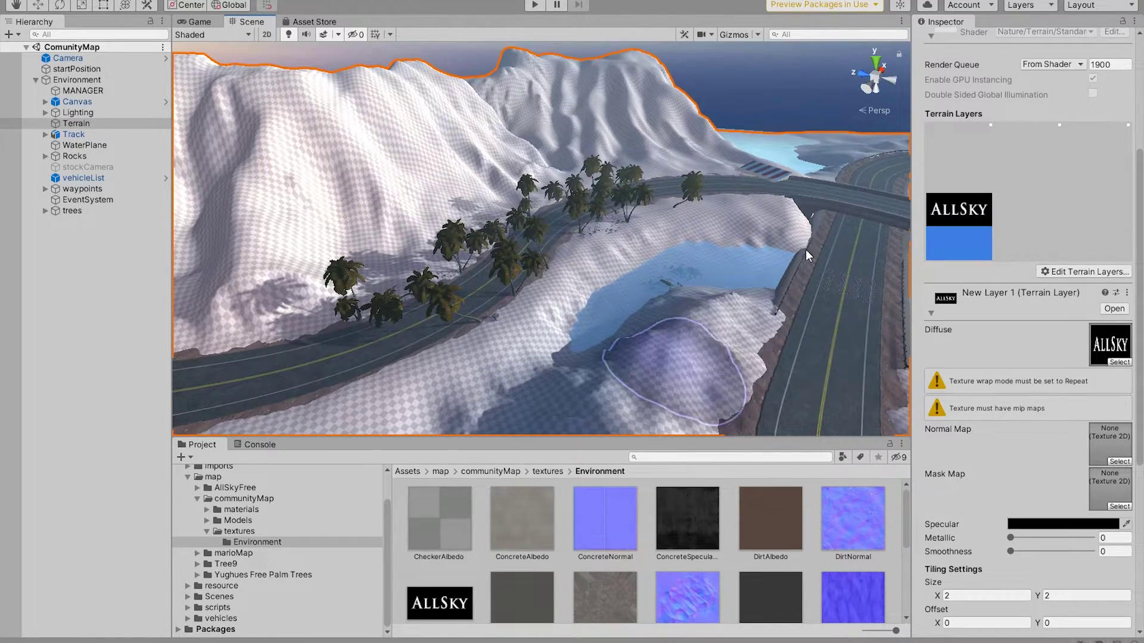
{"action": "mouse_move", "coordinate": [738, 360]}
{"action": "middle_mouse_down"}
{"action": "mouse_move", "coordinate": [595, 283]}
{"action": "mouse_move", "coordinate": [668, 273]}
{"action": "middle_mouse_up"}
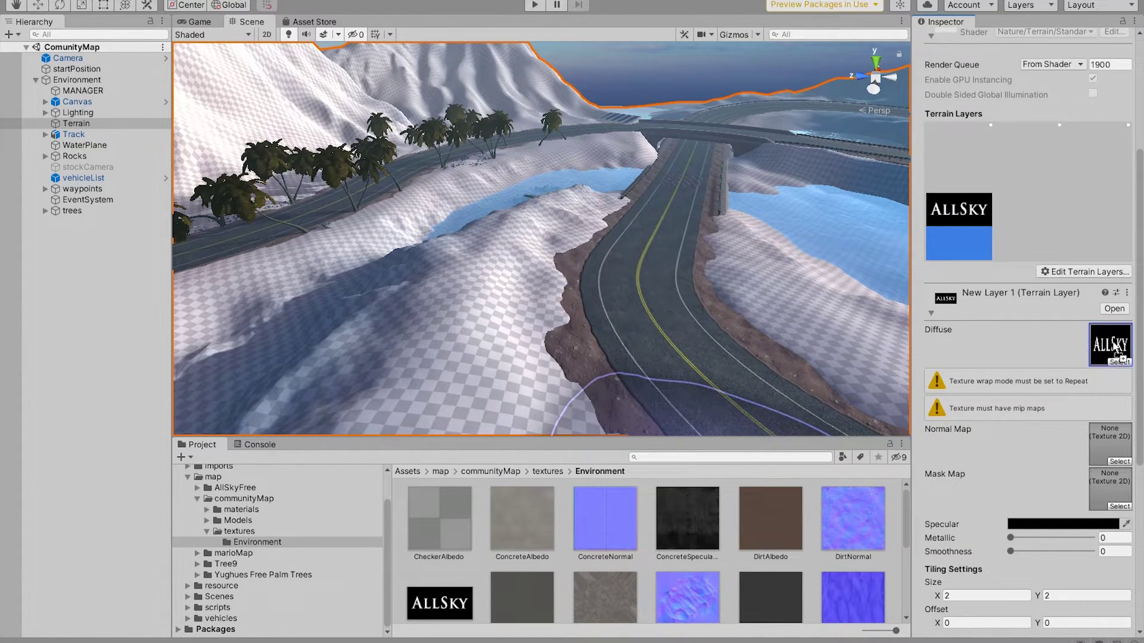
{"action": "mouse_move", "coordinate": [652, 257]}
{"action": "right_mouse_down"}
{"action": "mouse_move", "coordinate": [507, 162]}
{"action": "mouse_move", "coordinate": [727, 202]}
{"action": "right_mouse_up"}
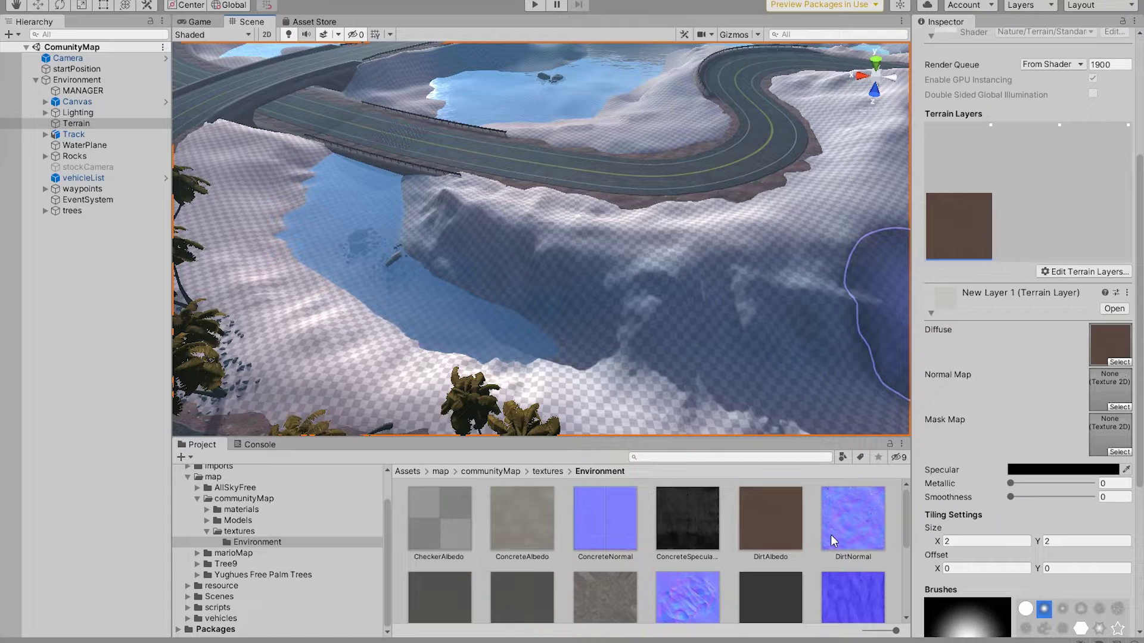
{"action": "left_click_drag", "start_coordinate": [838, 550], "coordinate": [1110, 384]}
{"action": "mouse_move", "coordinate": [493, 269]}
{"action": "right_mouse_down"}
{"action": "mouse_move", "coordinate": [599, 309]}
{"action": "mouse_move", "coordinate": [626, 224]}
{"action": "right_mouse_up"}
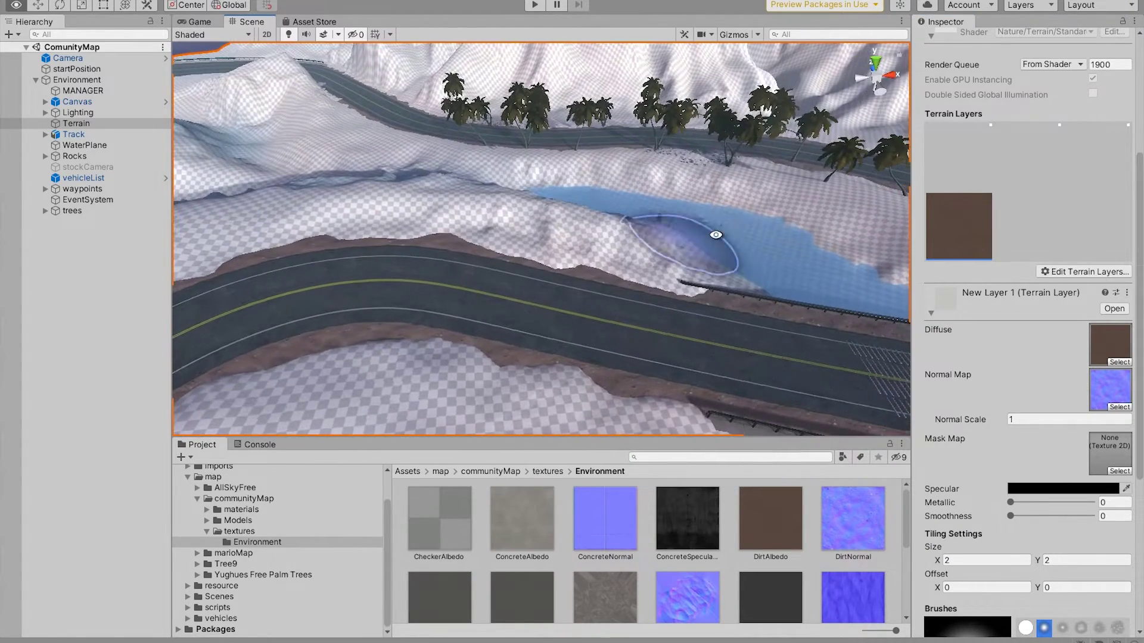
Remove the empty terrain layers, leaving only the dirt layer
{"action": "left_click", "coordinate": [996, 176]}
{"action": "left_click", "coordinate": [1091, 180]}
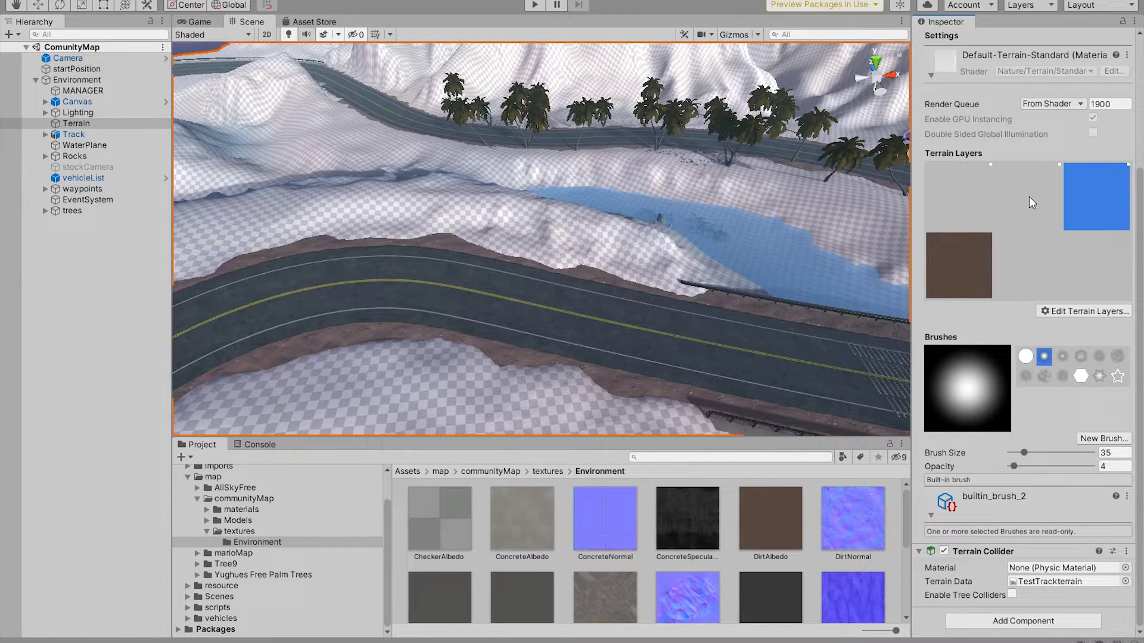
{"action": "left_click", "coordinate": [939, 188]}
{"action": "left_click", "coordinate": [1069, 314]}
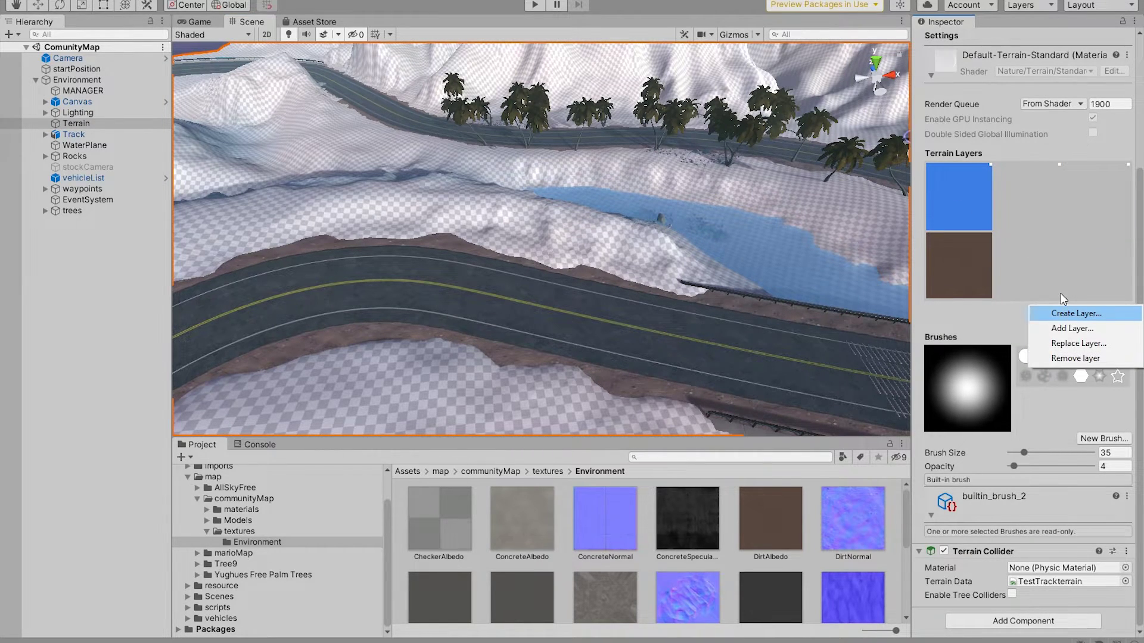
{"action": "left_click", "coordinate": [1042, 358]}
{"action": "left_click", "coordinate": [1054, 290]}
{"action": "left_click", "coordinate": [1083, 312]}
{"action": "left_click", "coordinate": [1036, 361]}
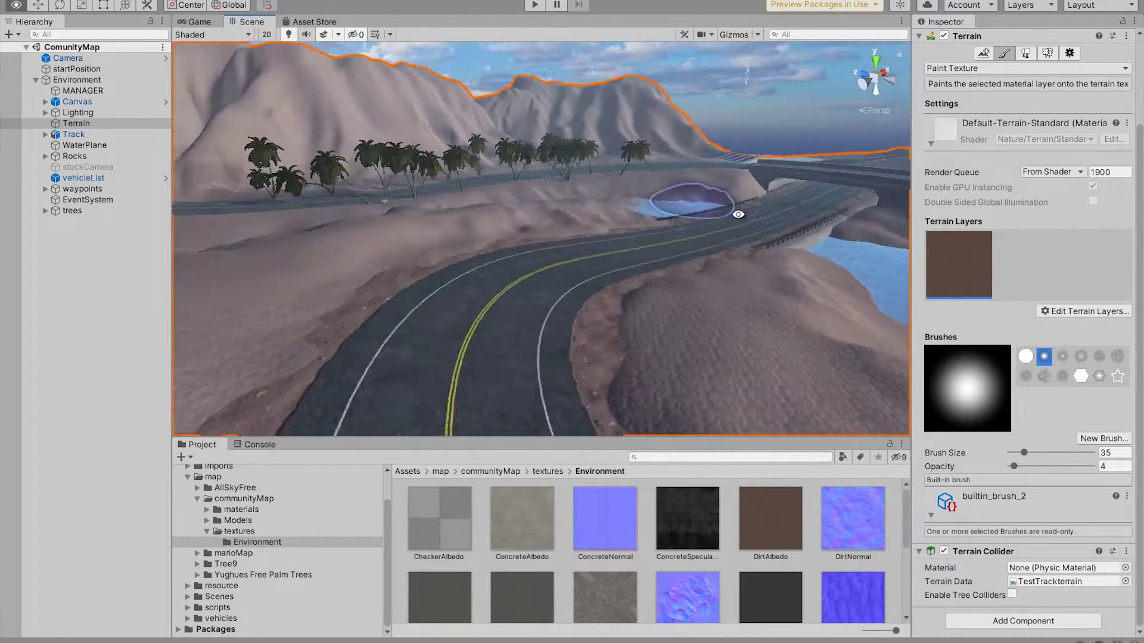
Orbit over the track to check the brown dirt texture and show the dirt layer's details
{"action": "right_click_drag", "start_coordinate": [738, 214], "coordinate": [523, 331]}
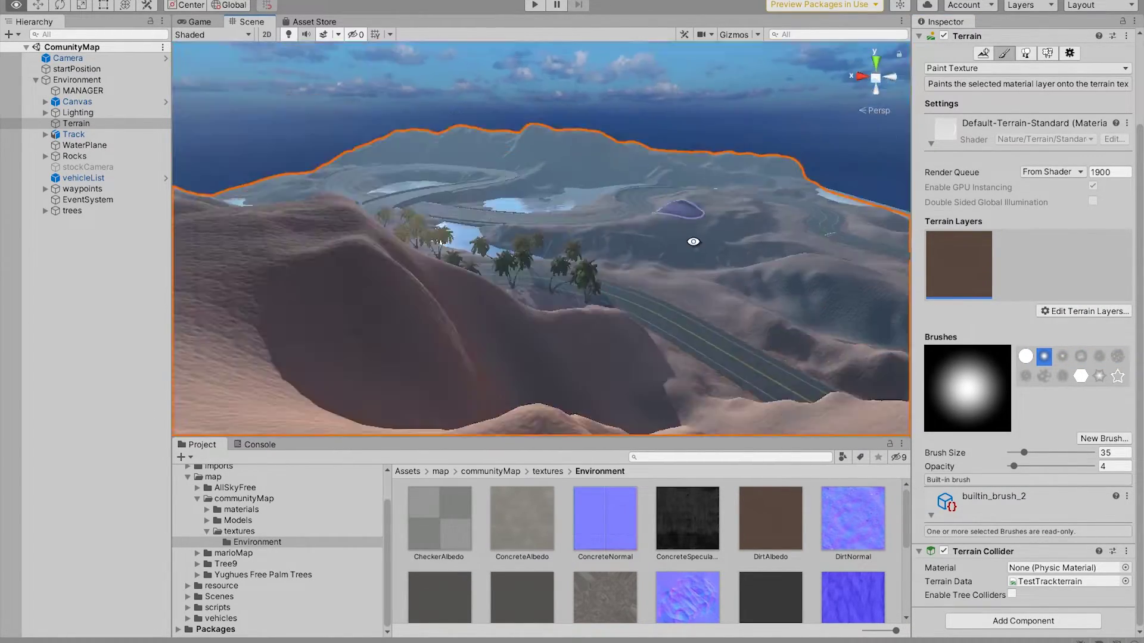
{"action": "mouse_move", "coordinate": [523, 332]}
{"action": "right_mouse_down"}
{"action": "mouse_move", "coordinate": [565, 185]}
{"action": "mouse_move", "coordinate": [350, 282]}
{"action": "mouse_move", "coordinate": [550, 174]}
{"action": "right_mouse_up"}
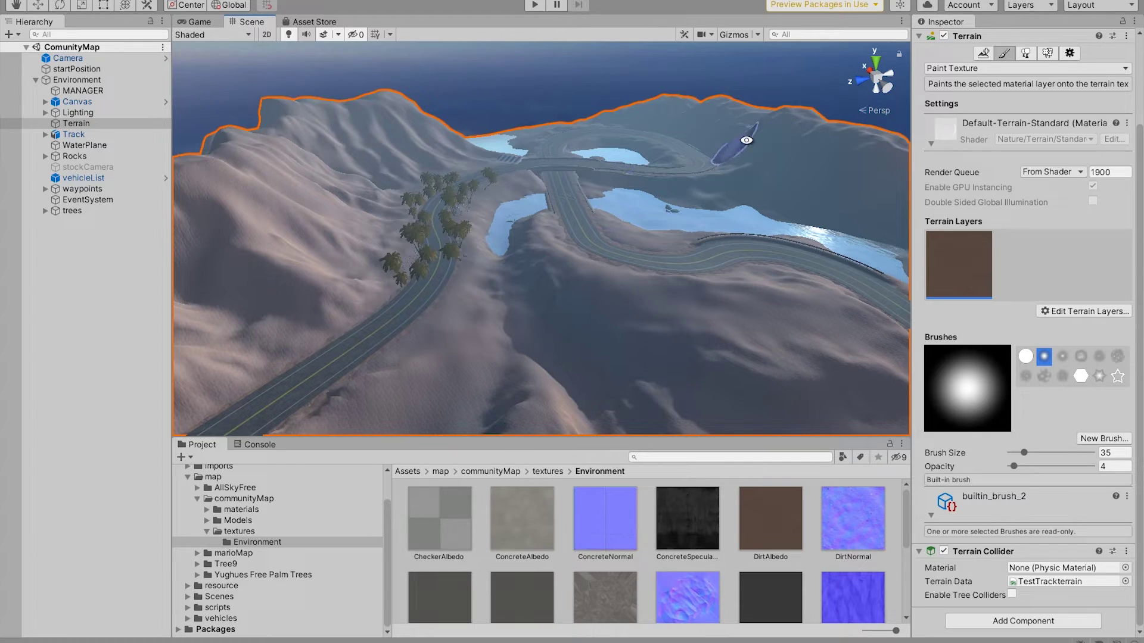
{"action": "right_click_drag", "start_coordinate": [774, 143], "coordinate": [885, 251]}
{"action": "left_click", "coordinate": [1082, 311]}
{"action": "mouse_move", "coordinate": [579, 312]}
{"action": "right_mouse_down"}
{"action": "mouse_move", "coordinate": [360, 238]}
{"action": "mouse_move", "coordinate": [444, 258]}
{"action": "right_mouse_up"}
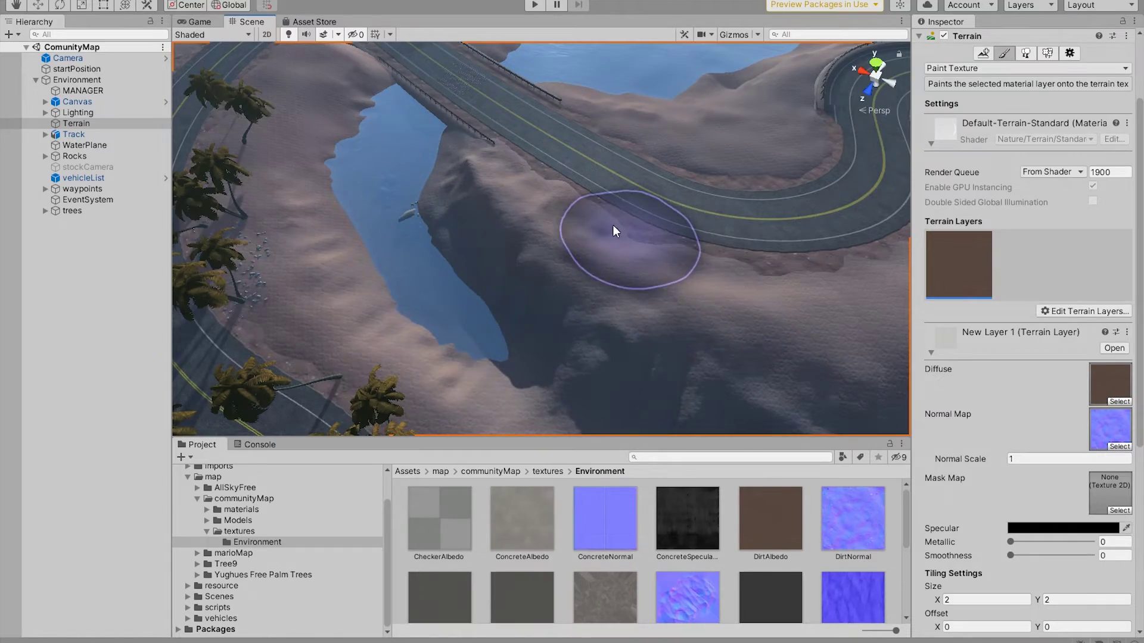
Start the ComunityMap race and drive the red BMW forward along the road between dirt hills
{"action": "key", "text": "ctrl+p"}
{"action": "key", "text": "w"}
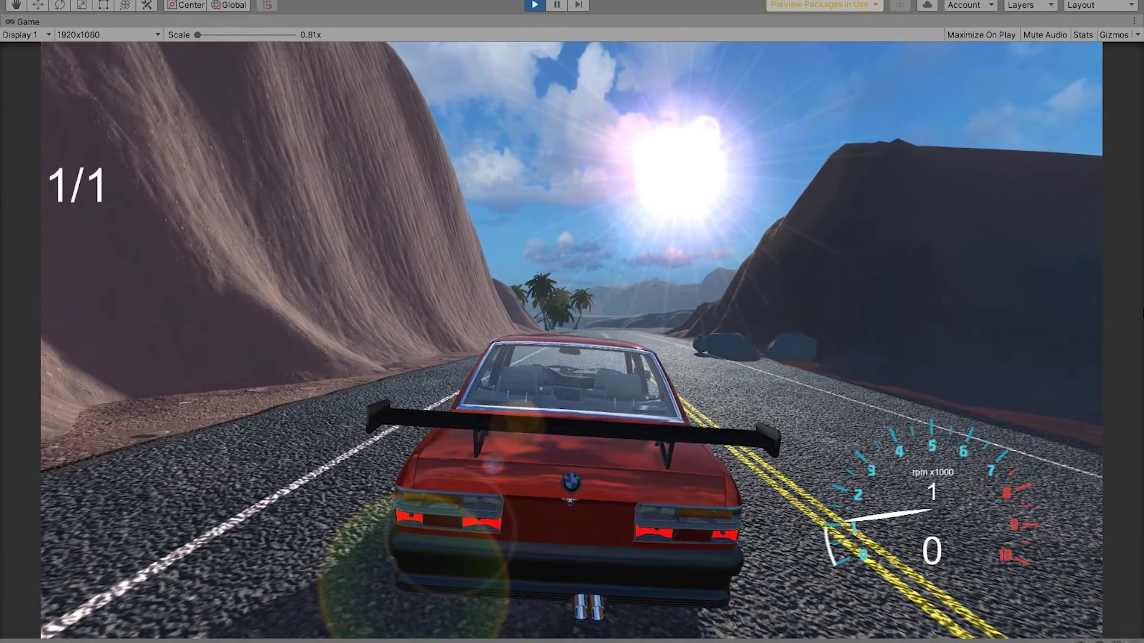